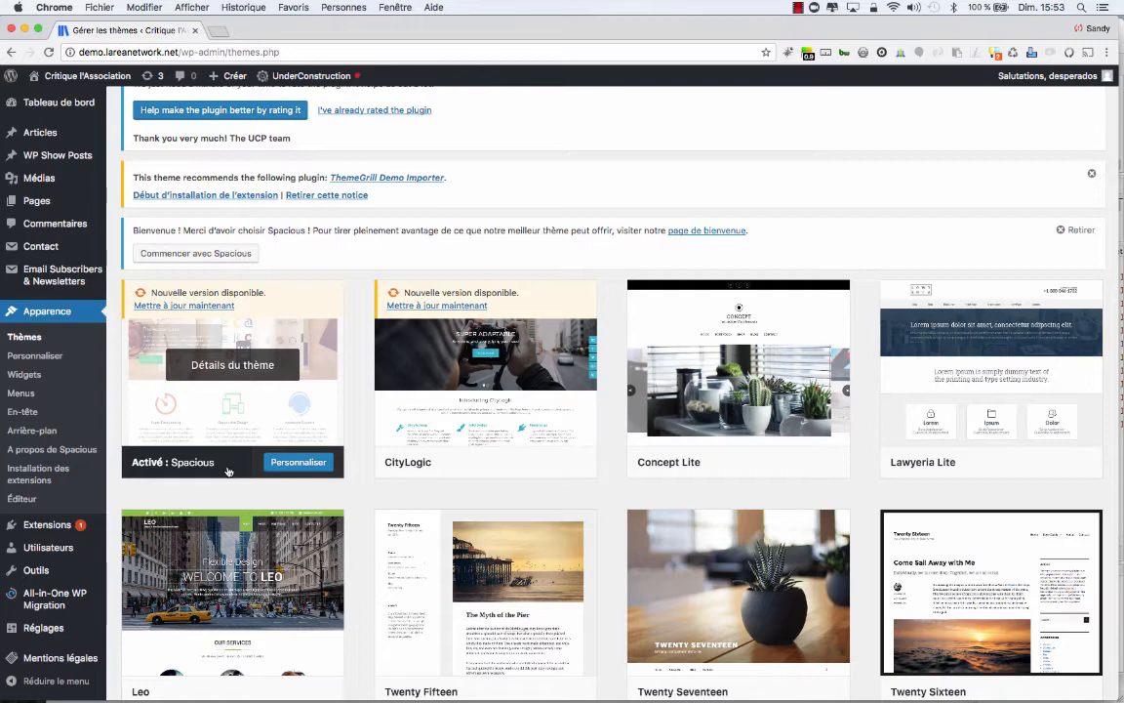
# Step: Switch from the themes page, with Spacious active, over to FileZilla
pyautogui.press('super+Tab')
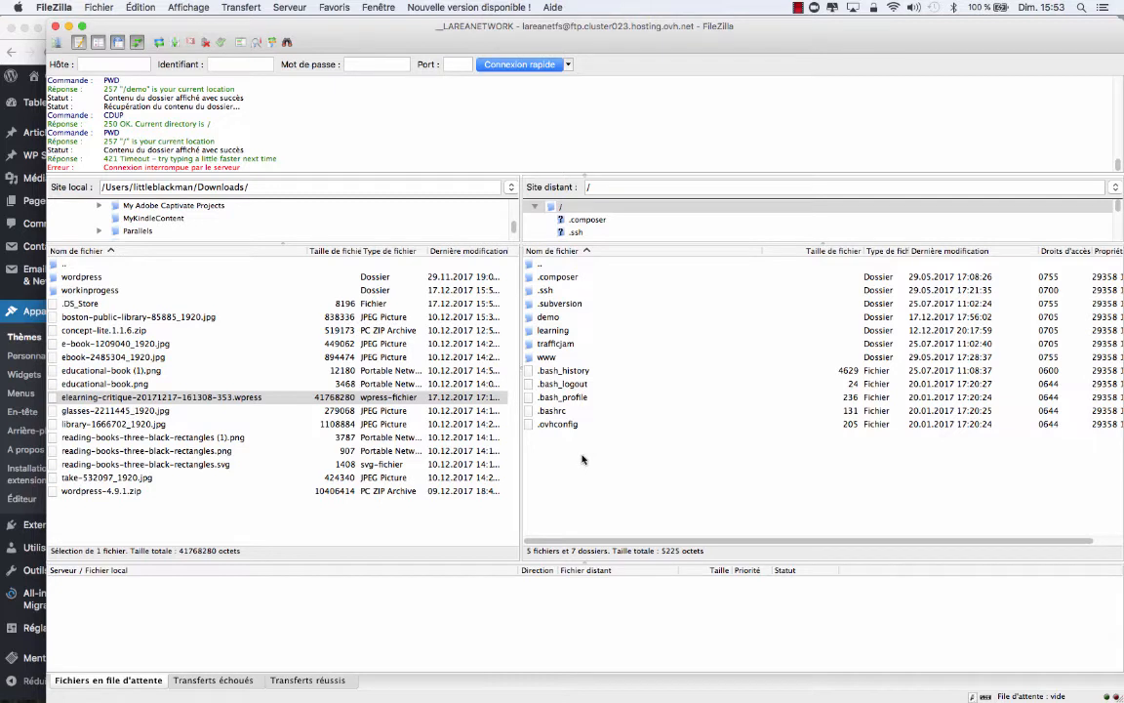
# Step: Navigate the remote server into /demo/wp-content/themes
pyautogui.click(556, 320)
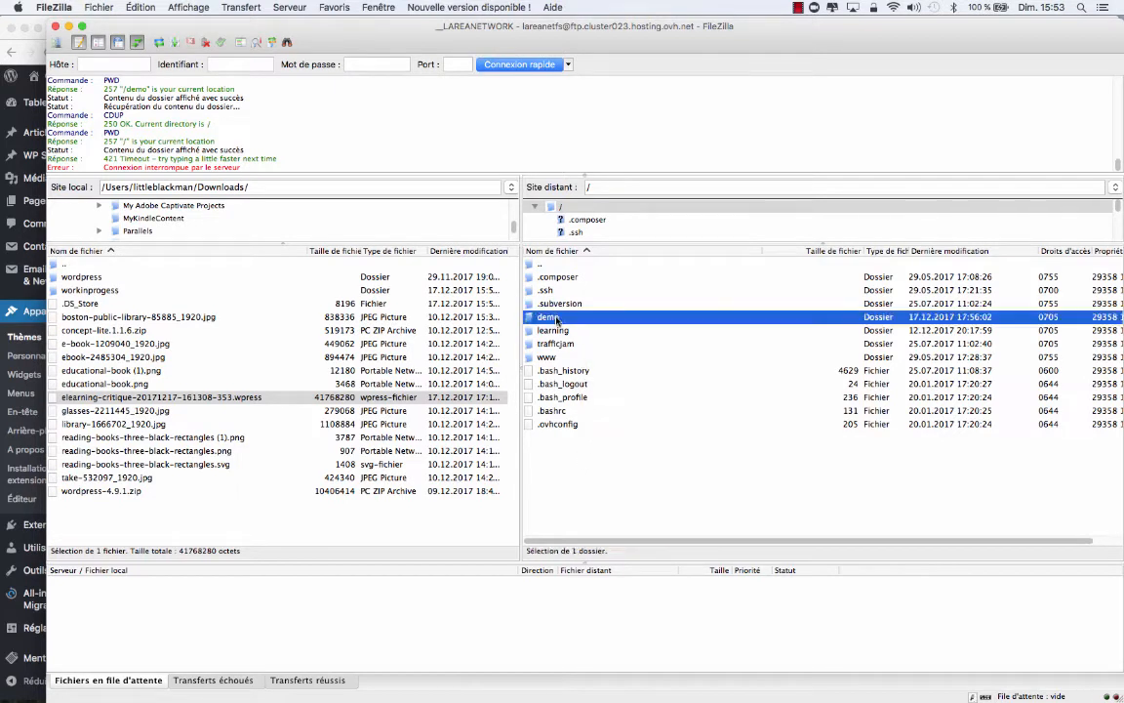
pyautogui.doubleClick(572, 317)
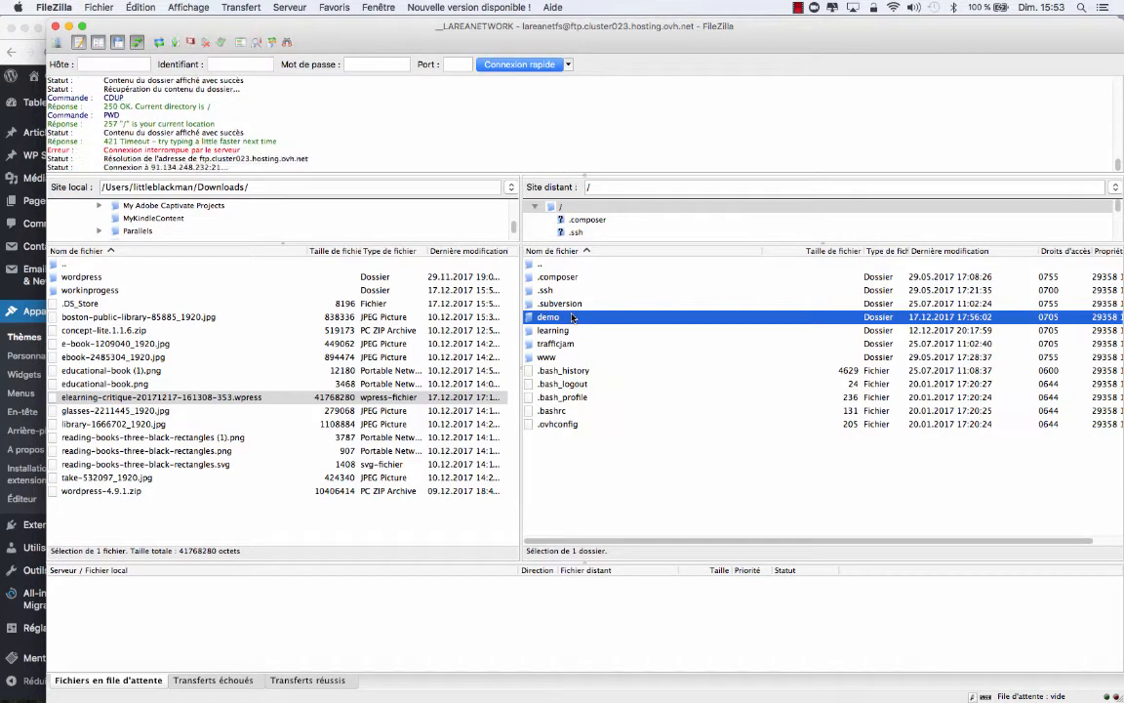
pyautogui.click(573, 291)
pyautogui.doubleClick(572, 291)
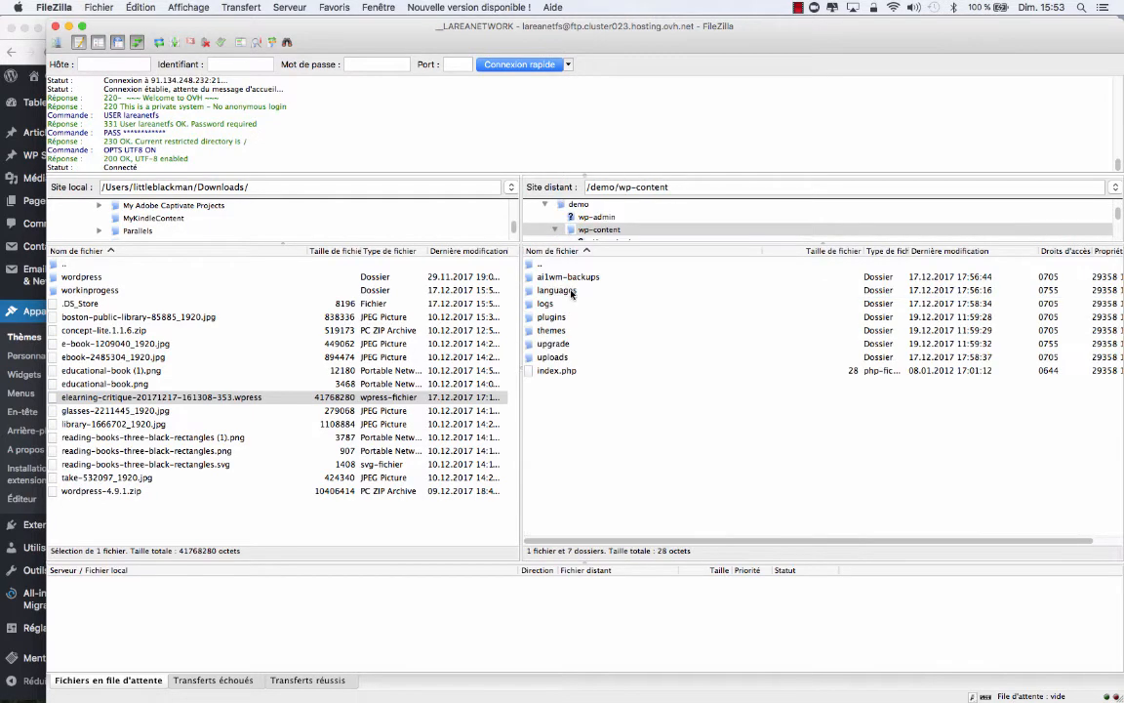
pyautogui.click(556, 332)
pyautogui.doubleClick(556, 332)
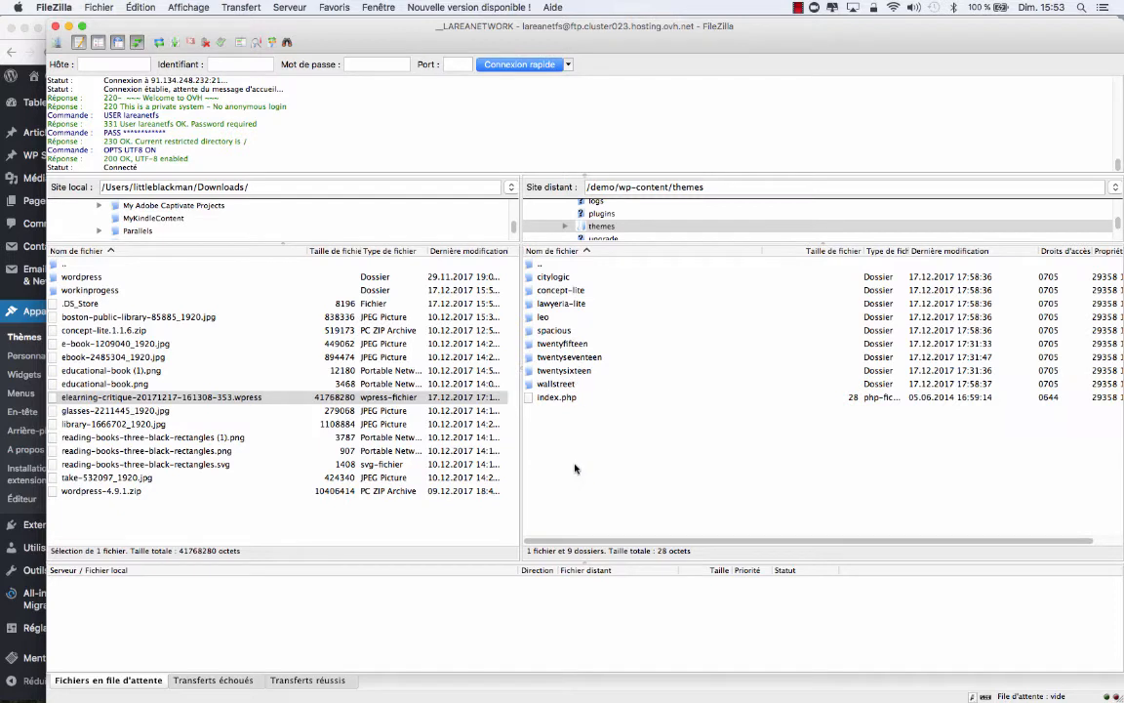
# Step: Create a new spacious-child folder in themes and open it
pyautogui.rightClick(506, 405)
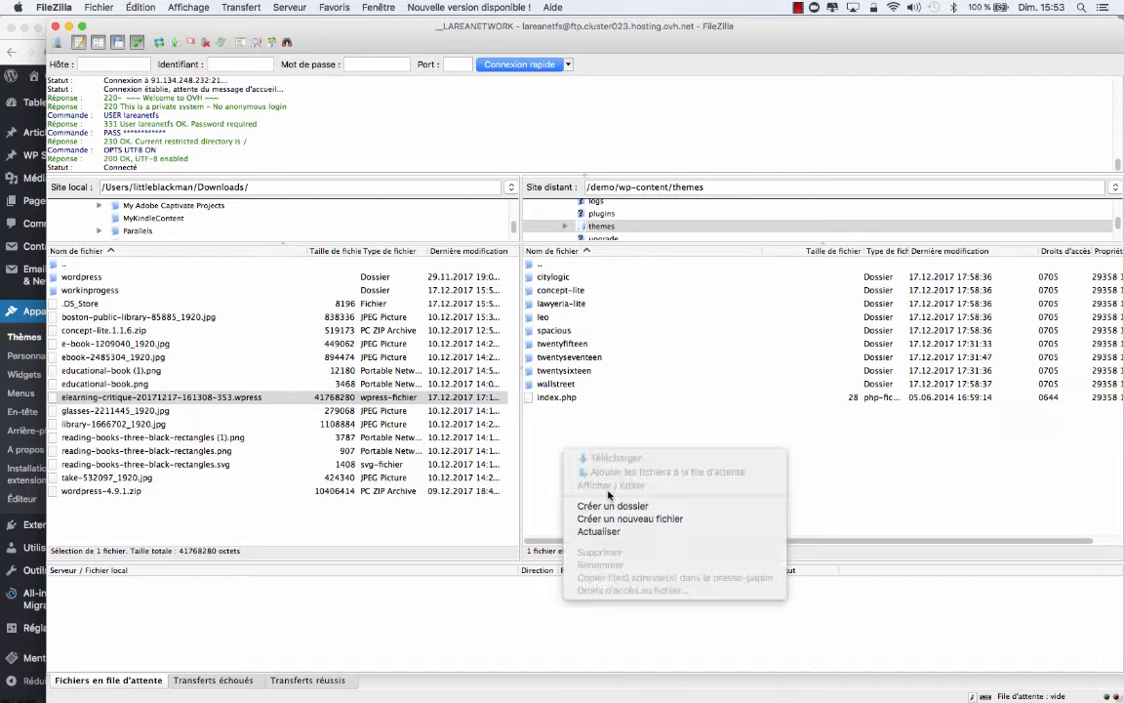
pyautogui.click(550, 445)
pyautogui.write('s')
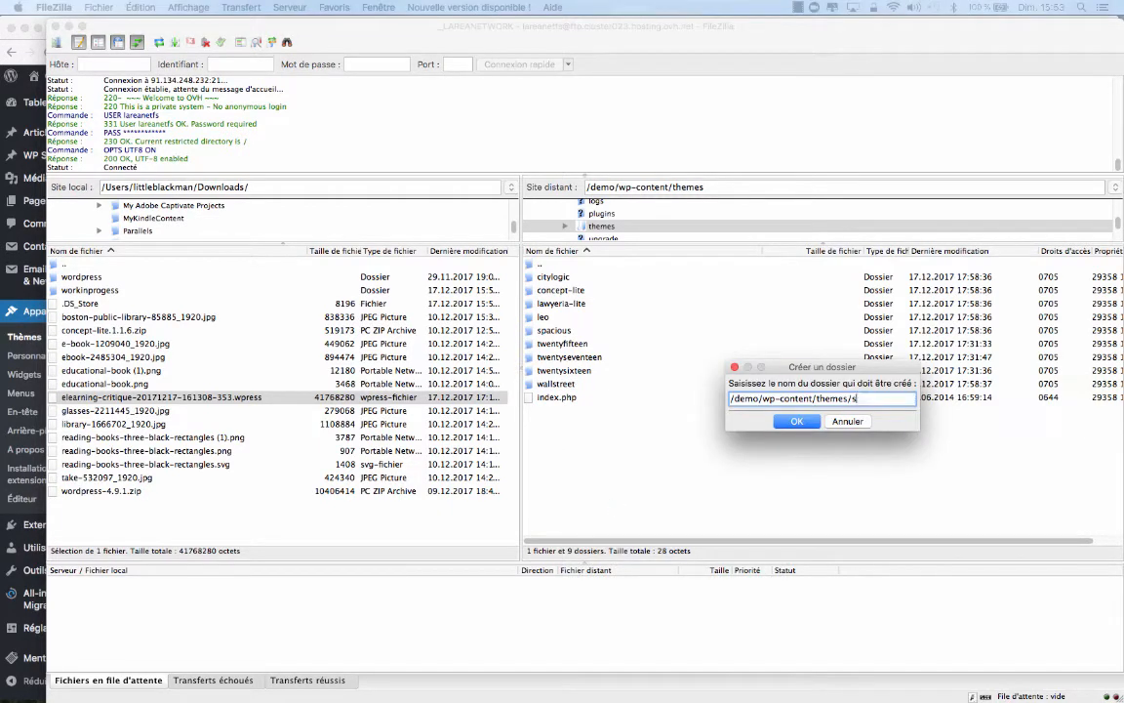
pyautogui.write('pacious-child')
pyautogui.press('Return')
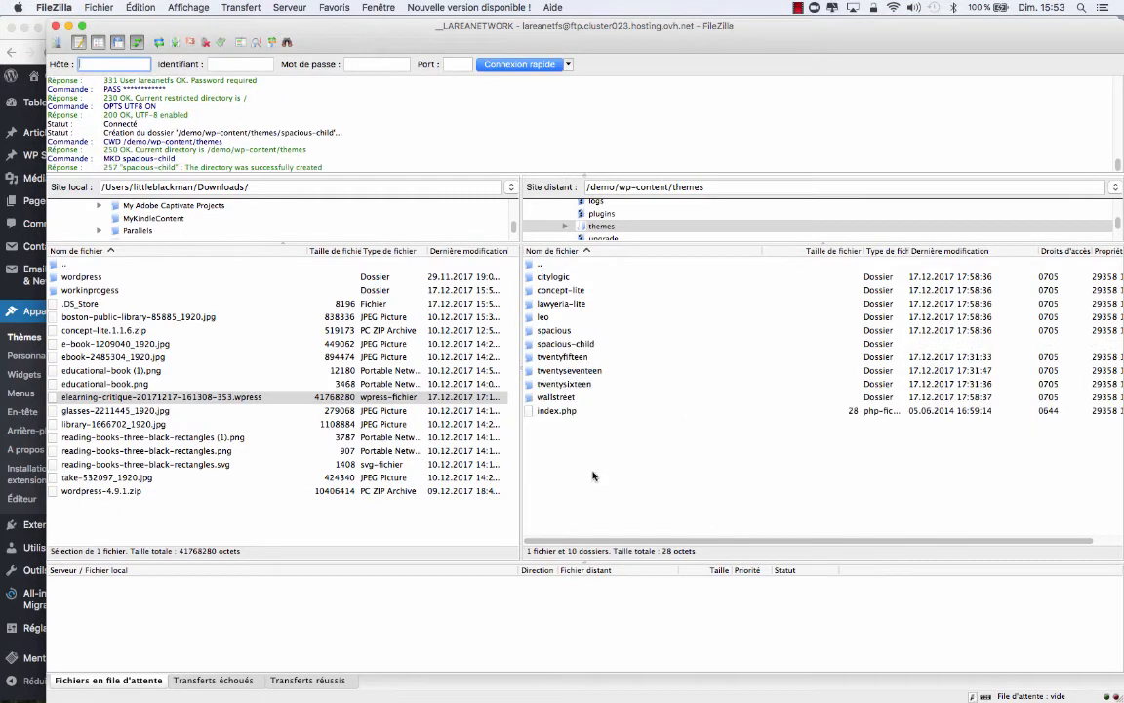
pyautogui.doubleClick(570, 344)
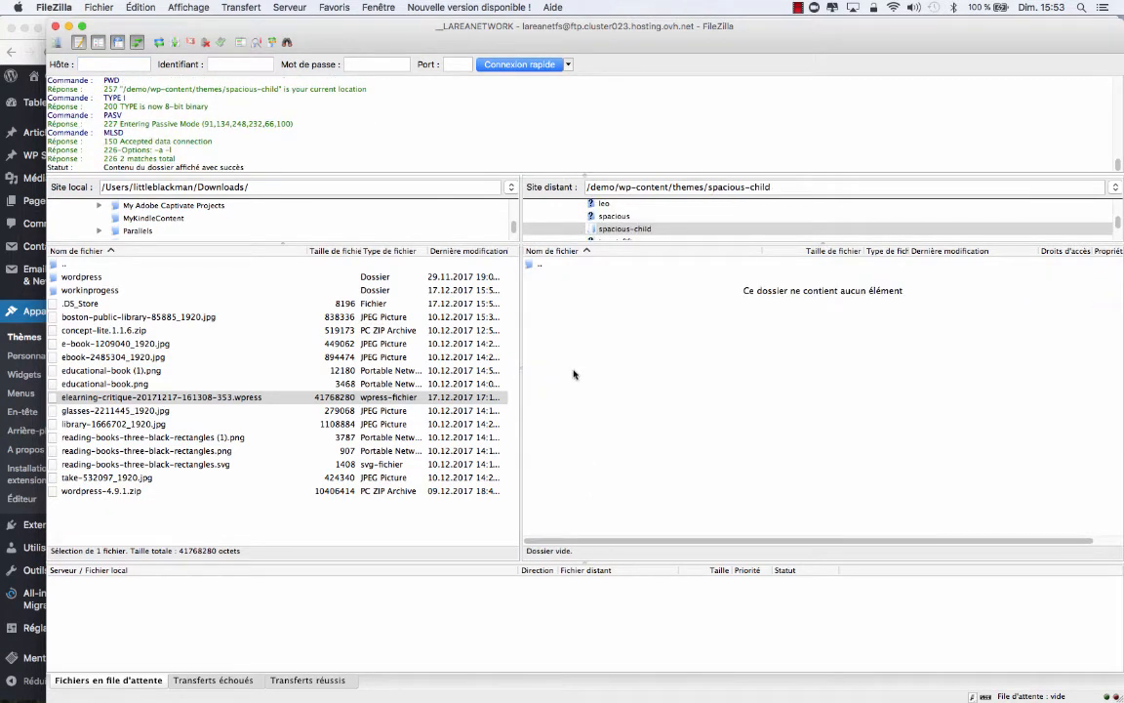
# Step: In Smultron, save the untitled document as functions.php
pyautogui.press('super+Tab')
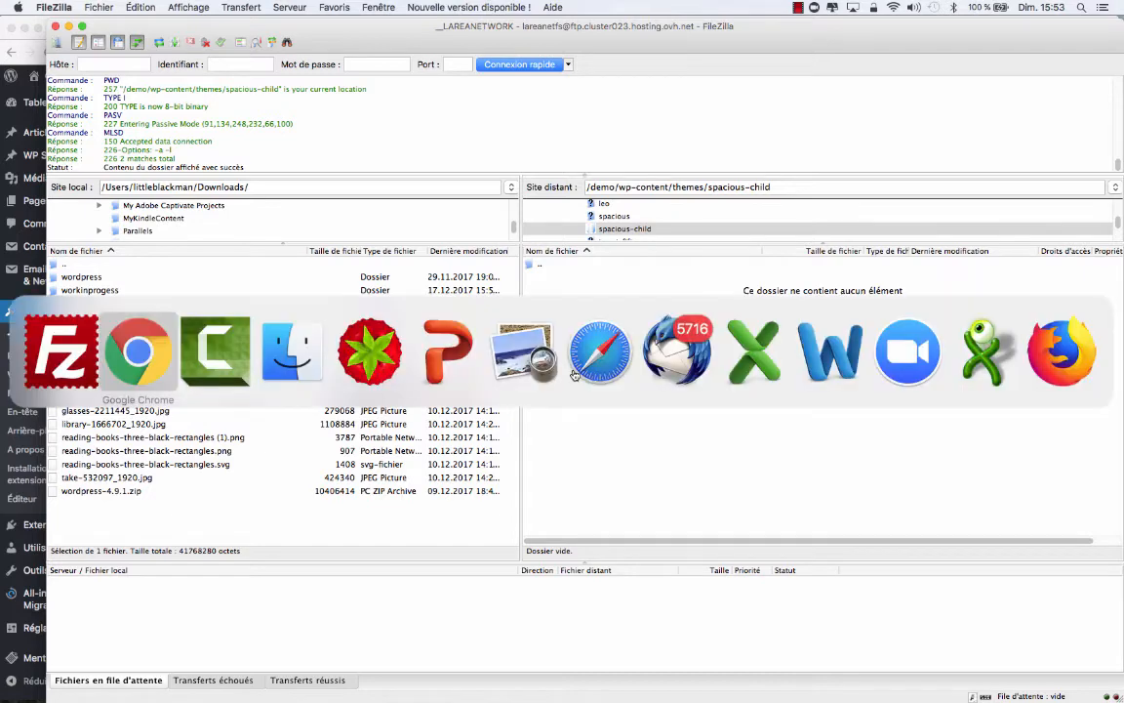
pyautogui.press('super+Tab')
pyautogui.press('super+Tab')
pyautogui.press('super+Tab')
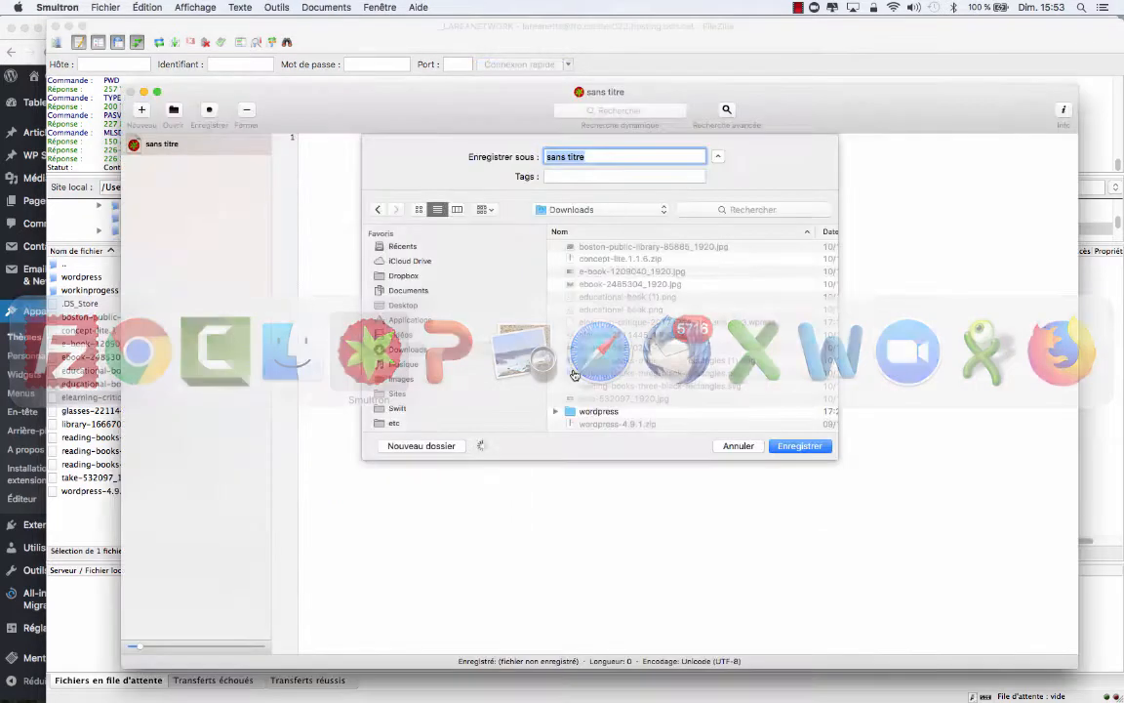
pyautogui.click(739, 446)
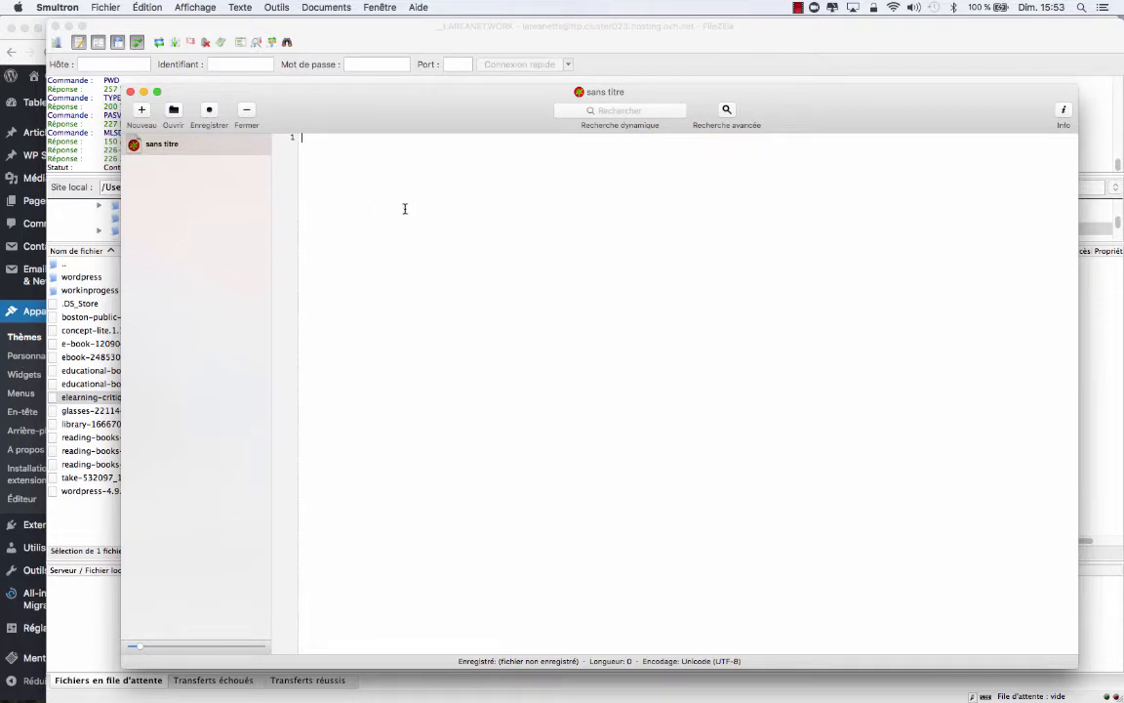
pyautogui.click(105, 7)
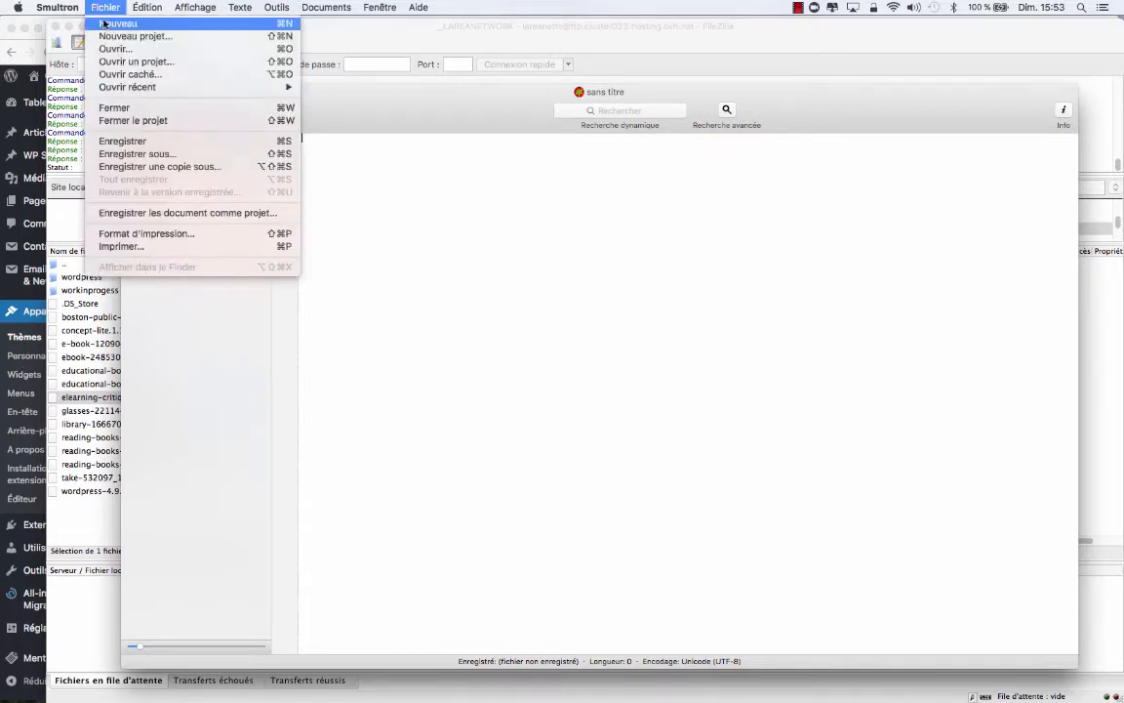
pyautogui.click(150, 142)
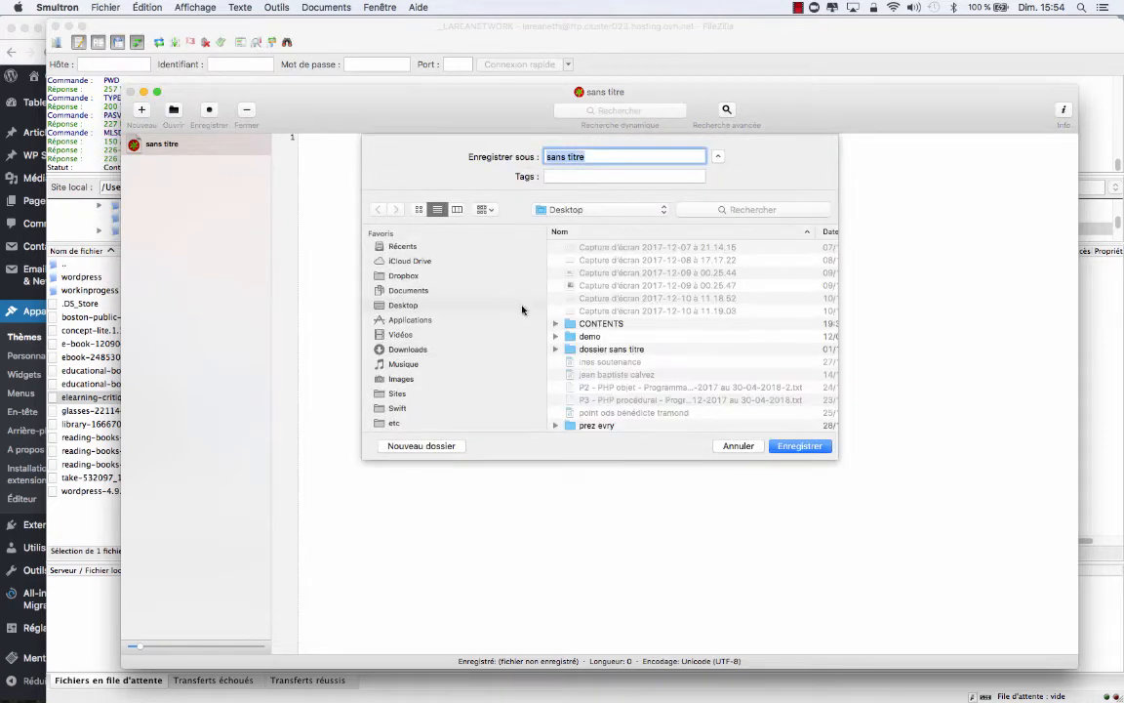
pyautogui.write('functions.php')
pyautogui.press('Return')
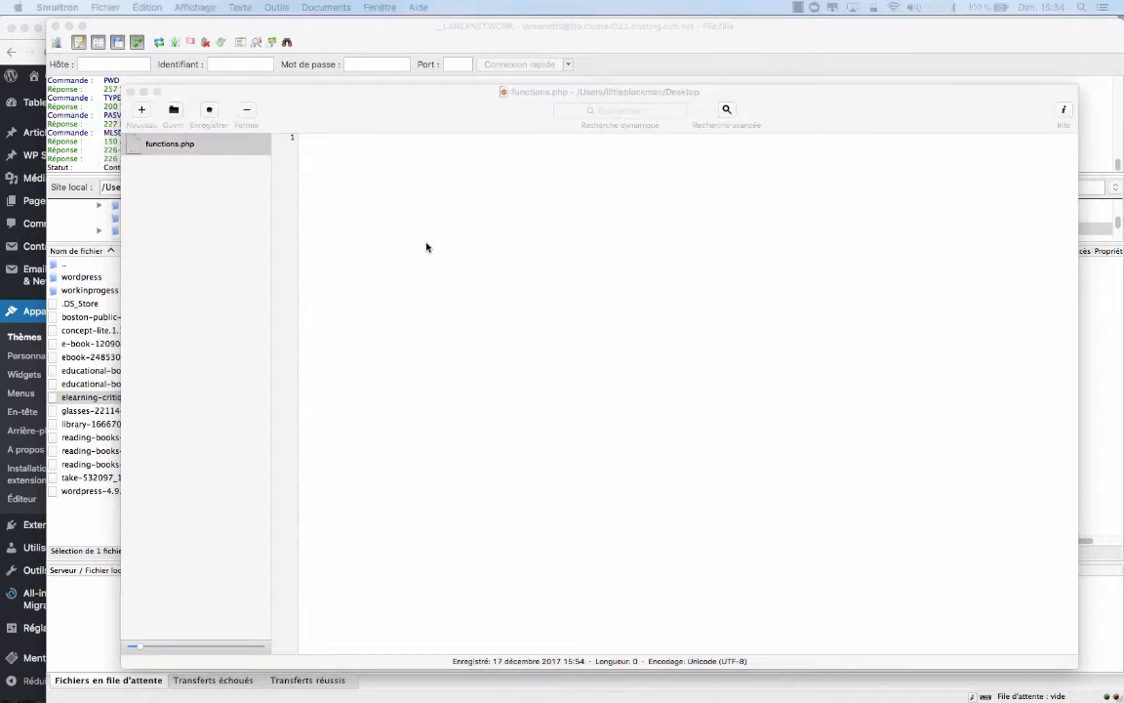
# Step: Paste the parent-style enqueue PHP, indent the wp_enqueue_style line and remove blank line 8
pyautogui.write("<?php /** ** activation theme **/ add_action( 'wp_enqueue_scripts', 'theme_enqueue_styles' ); function theme_enqueue_styles() {  wp_enqueue_style( 'parent-style', get_template_directory_uri() . '/style.css' );  }")
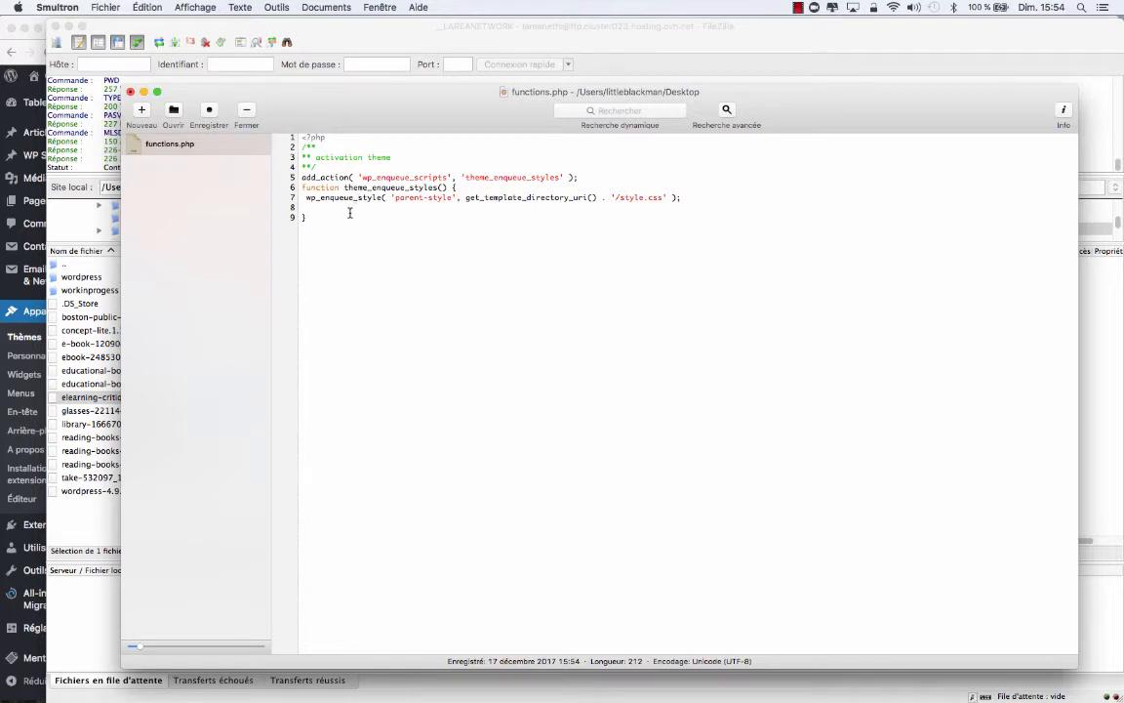
pyautogui.click(305, 197)
pyautogui.press('Tab')
pyautogui.click(306, 207)
pyautogui.press('BackSpace')
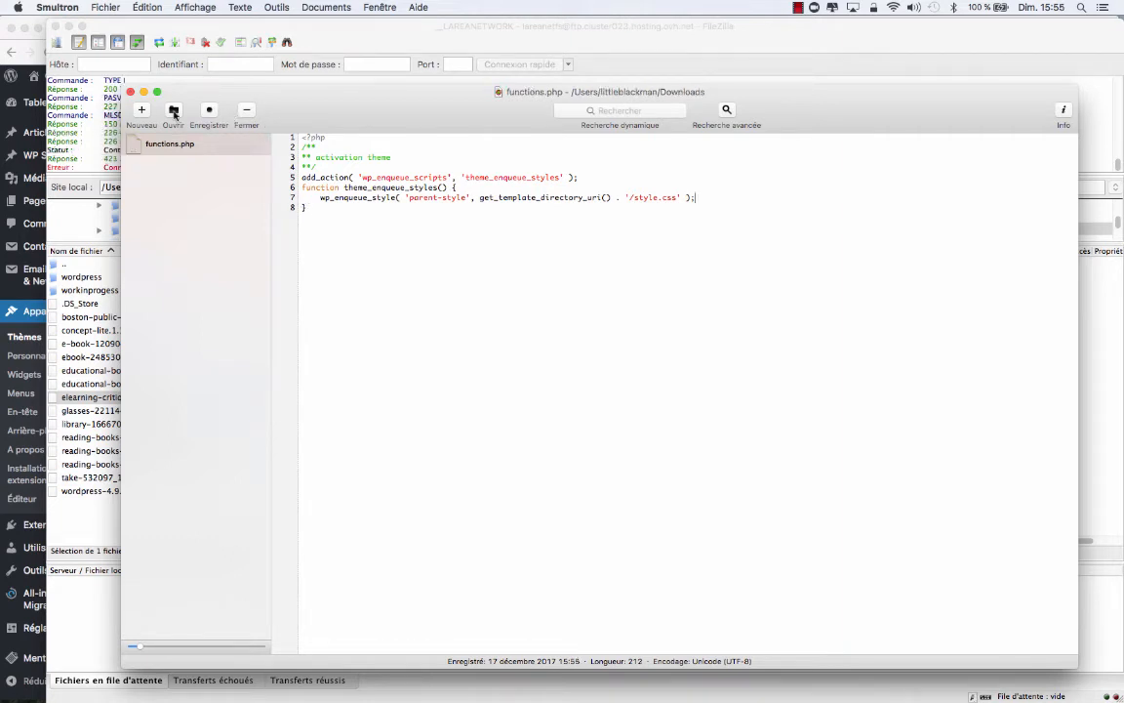
# Step: Create a new document saved as style.css and begin its Theme Name line
pyautogui.click(129, 103)
pyautogui.click(104, 8)
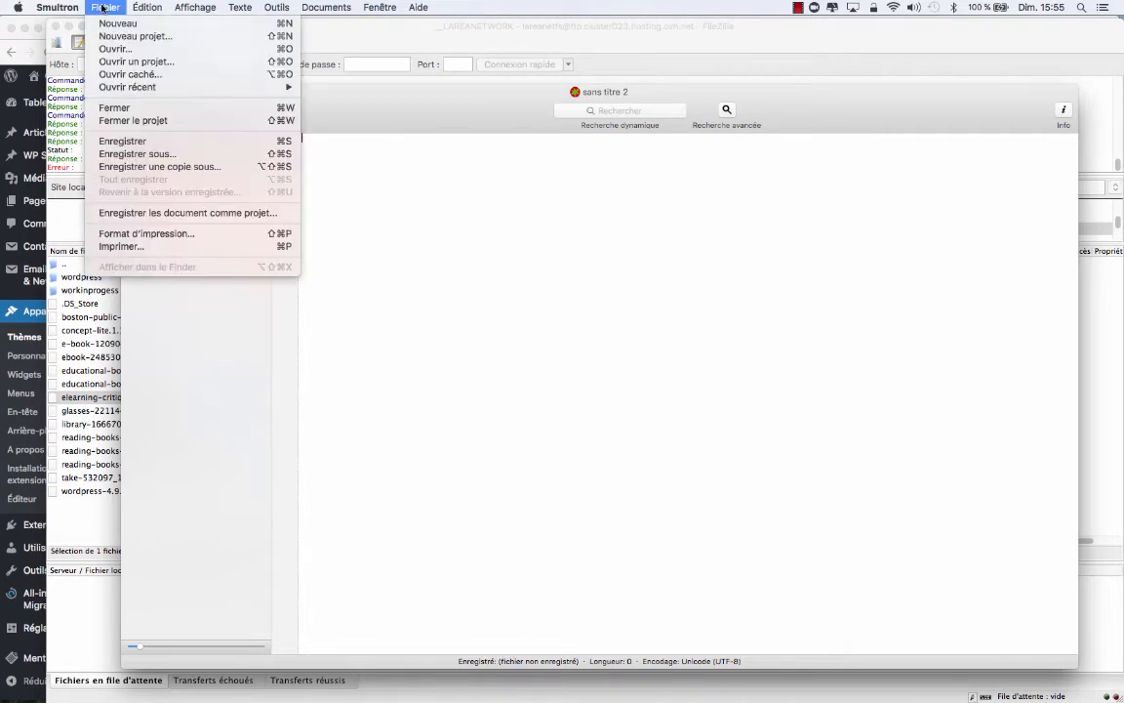
pyautogui.click(155, 153)
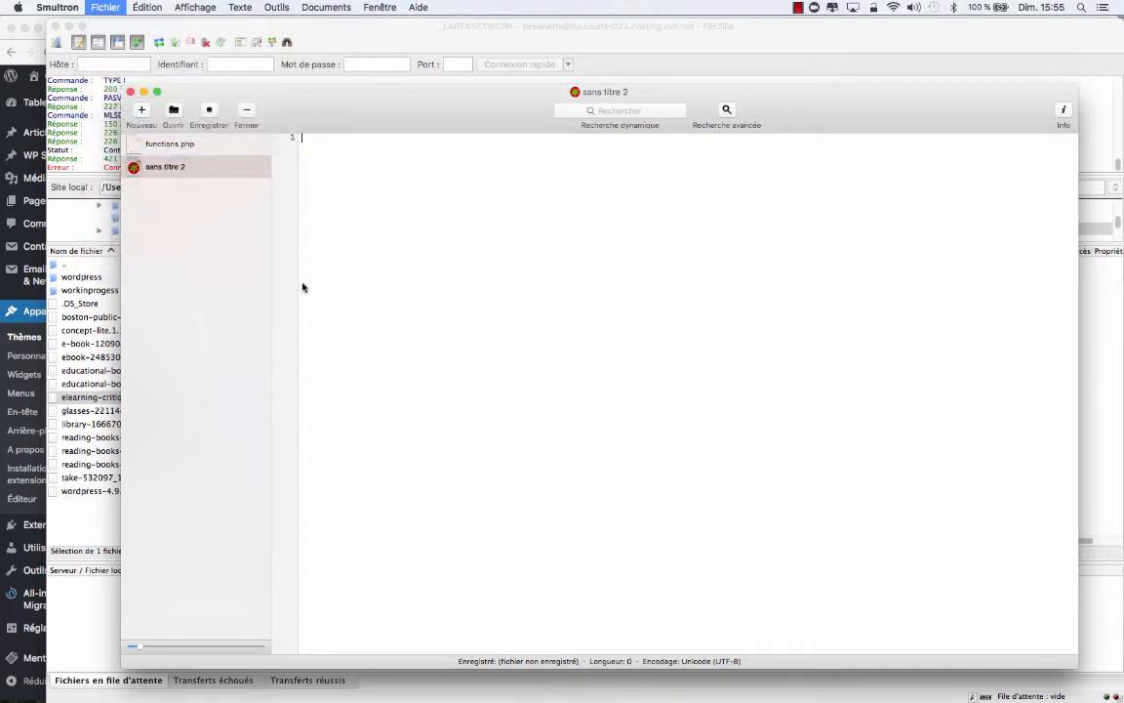
pyautogui.write('style.css')
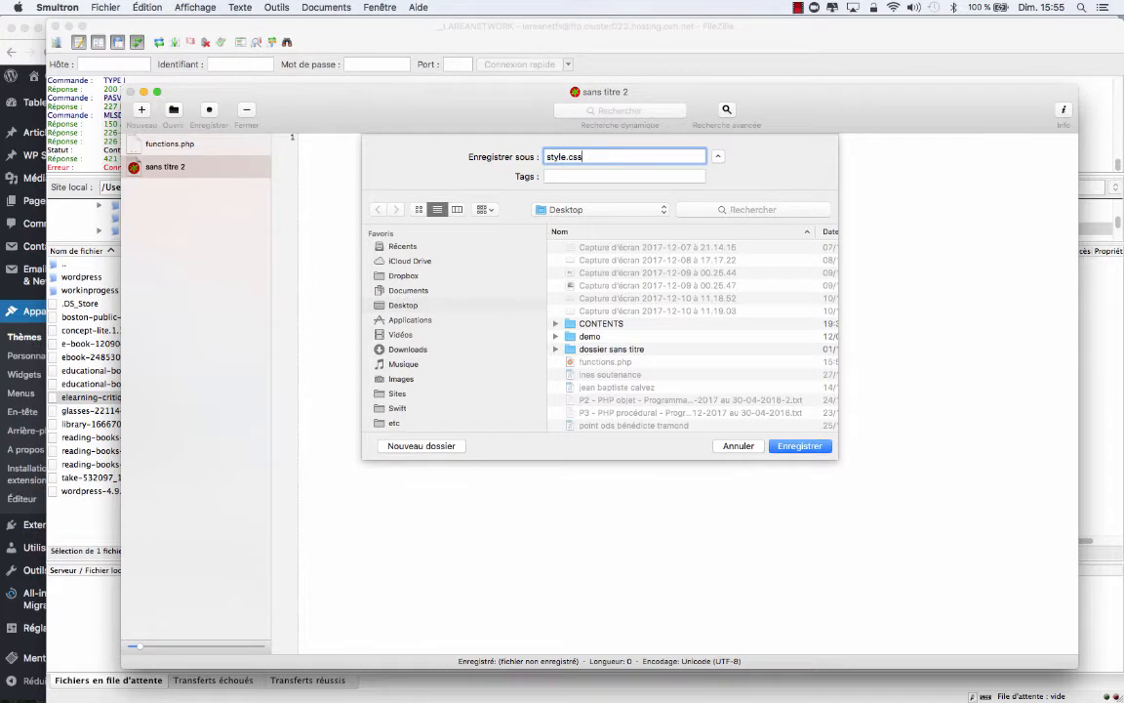
pyautogui.press('Return')
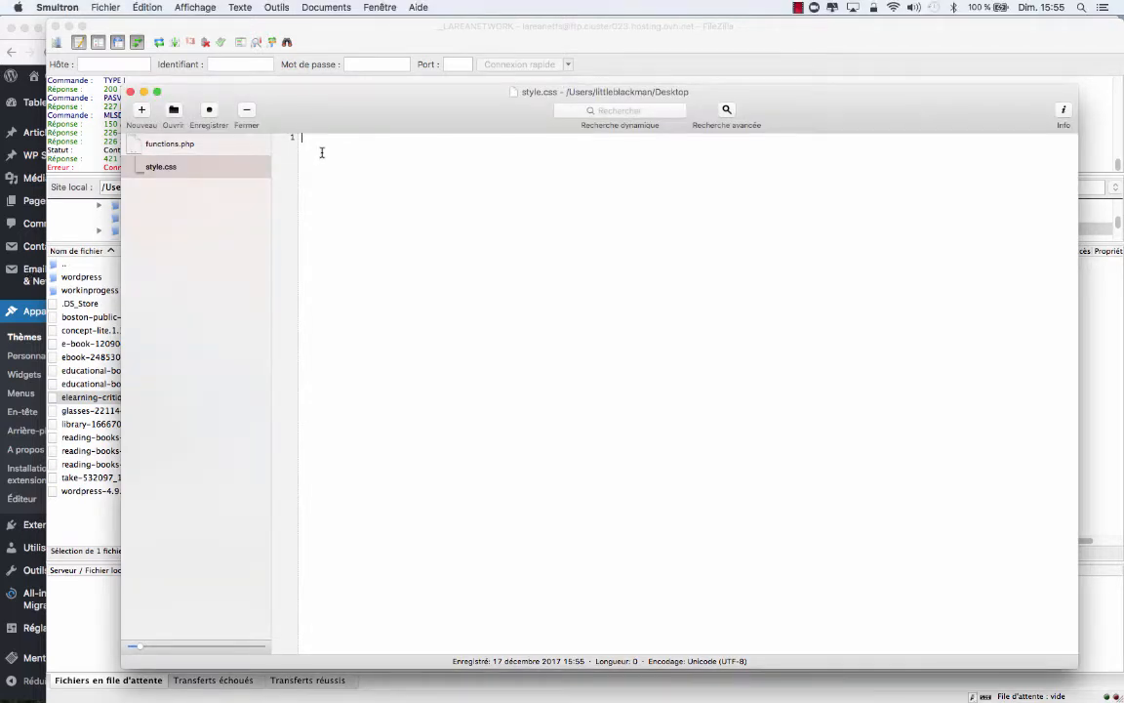
pyautogui.write('Theme Name: Spo')
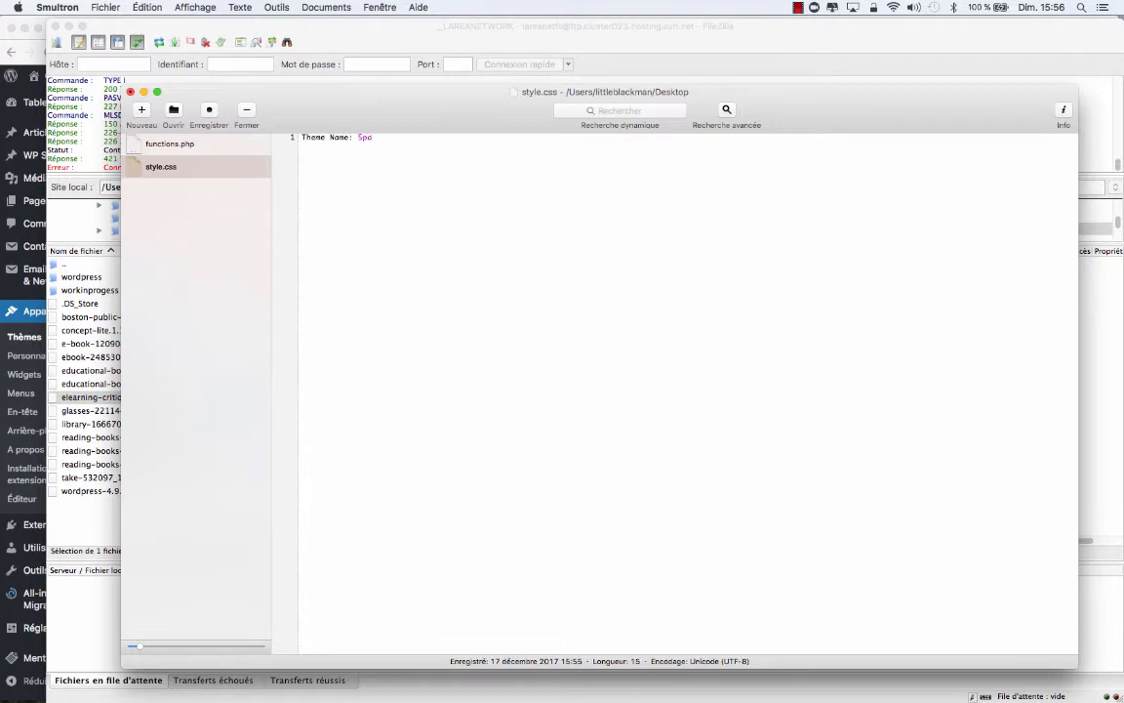
pyautogui.write('ciou')
# Step: Fix the theme name to 'Spacious Child' and add Description: Theme enfant de Spacious
pyautogui.press('BackSpace')
pyautogui.press('BackSpace')
pyautogui.press('BackSpace')
pyautogui.press('BackSpace')
pyautogui.write('cu')
pyautogui.press('BackSpace')
pyautogui.write('ious Child')
pyautogui.press('Return')
pyautogui.write('Description: Theme enfant')
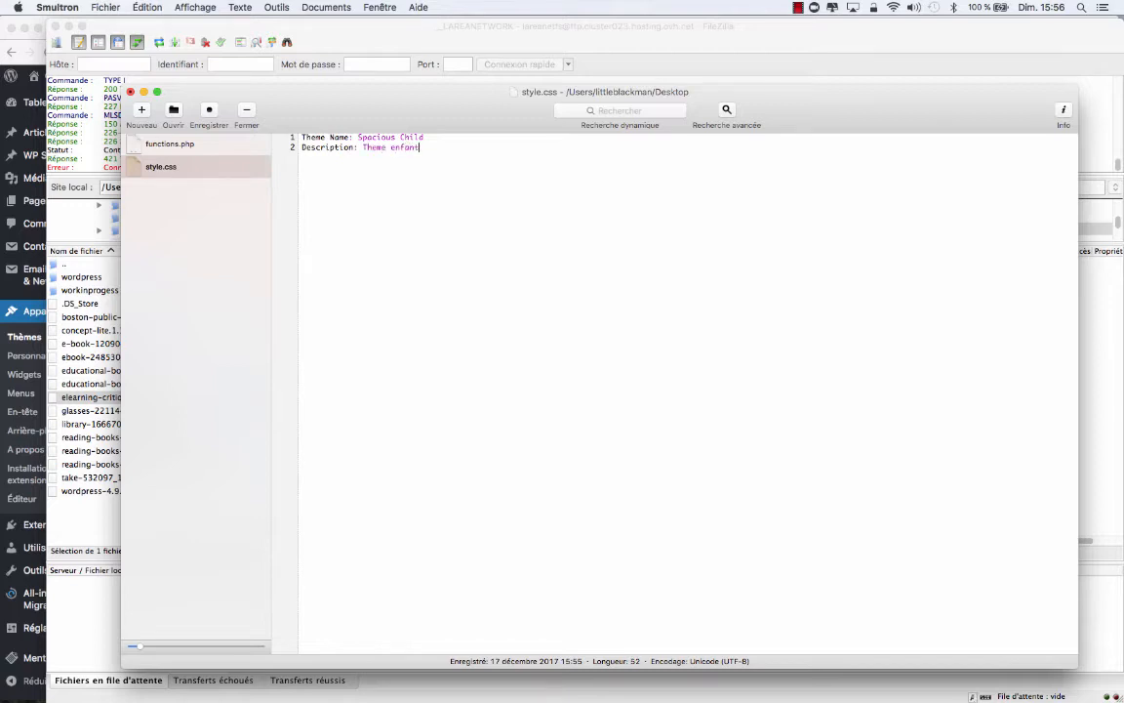
pyautogui.write(' de Spacious')
# Step: Add the Author and Author URI lines plus a Template: line
pyautogui.press('Return')
pyautogui.write('Author: LBM')
pyautogui.press('Return')
pyautogui.write('Autor')
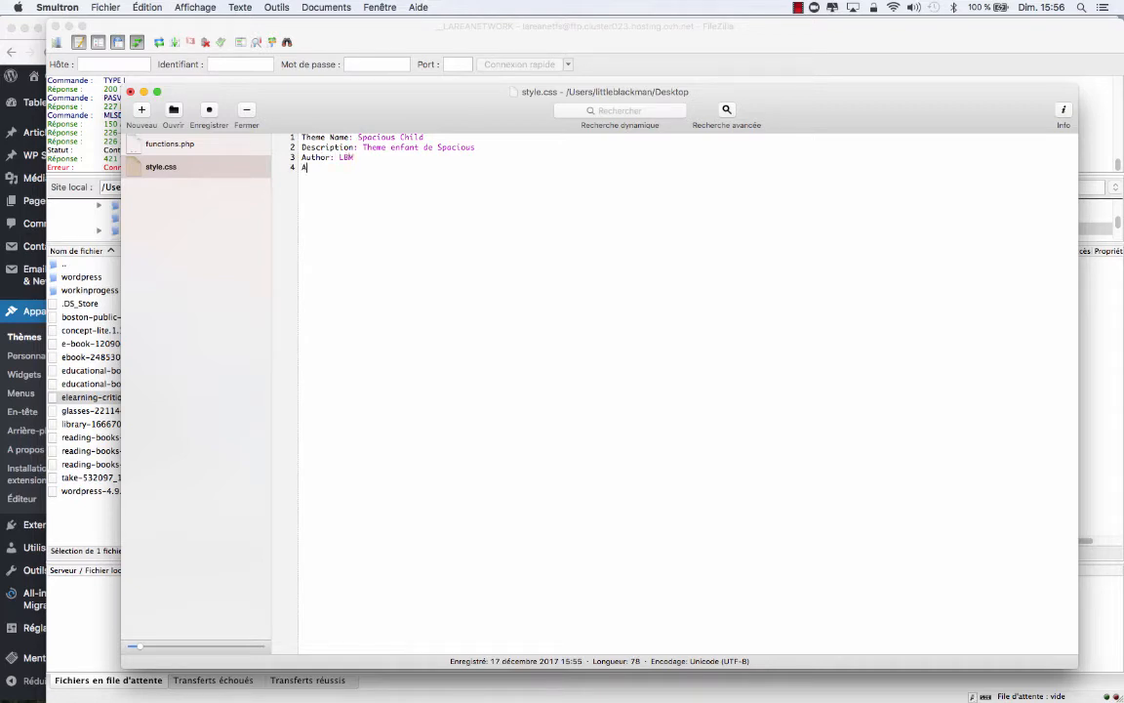
pyautogui.write(' URI: www.lareanetw')
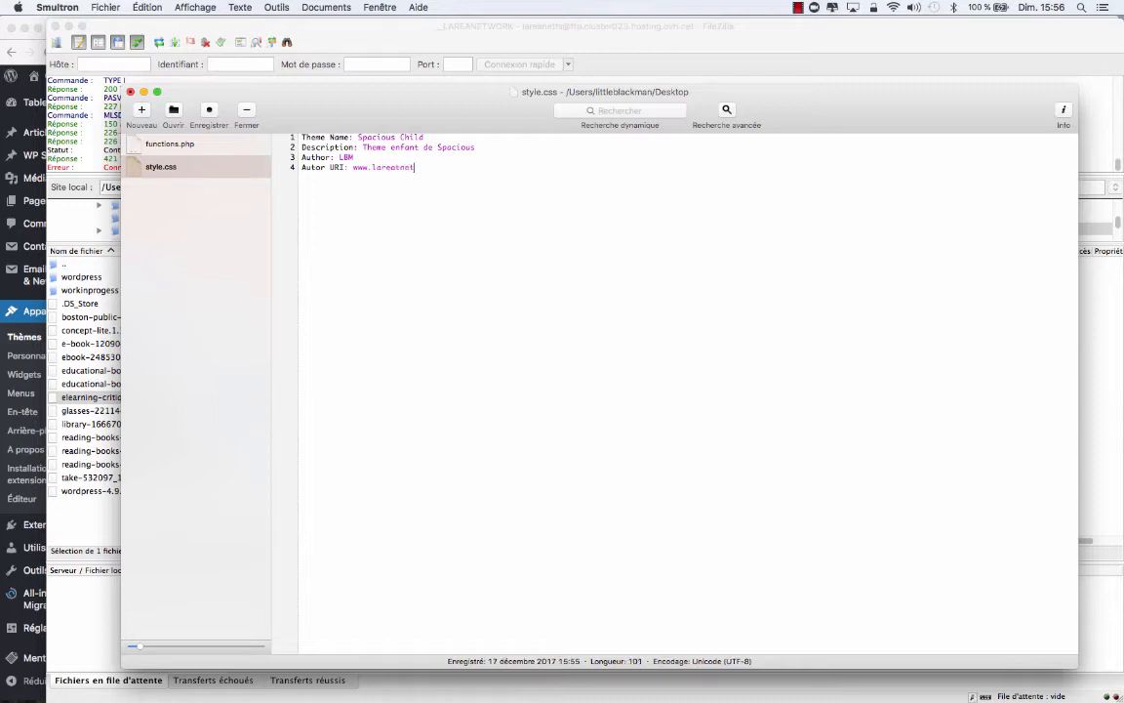
pyautogui.write('ork.net')
pyautogui.press('Return')
pyautogui.write('Template:')
pyautogui.press('super+Tab')
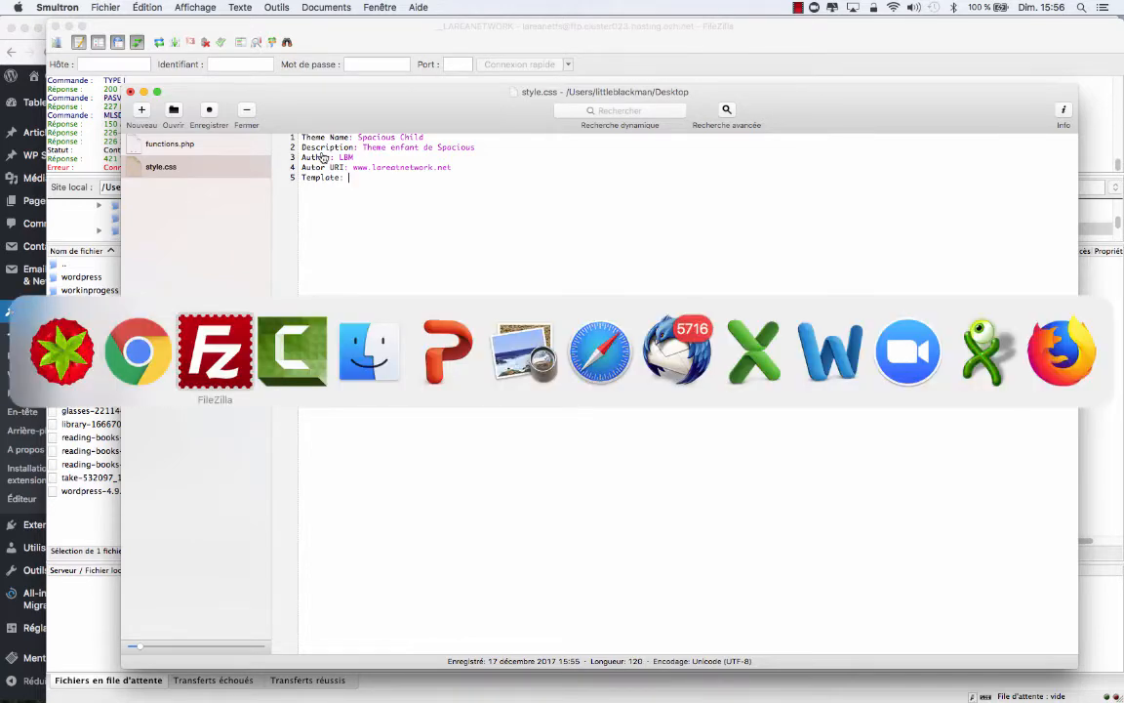
pyautogui.press('super+Tab')
# Step: Check the parent folder name, then set Template: spacious and Version: 1.0.0
pyautogui.click(537, 265)
pyautogui.doubleClick(536, 265)
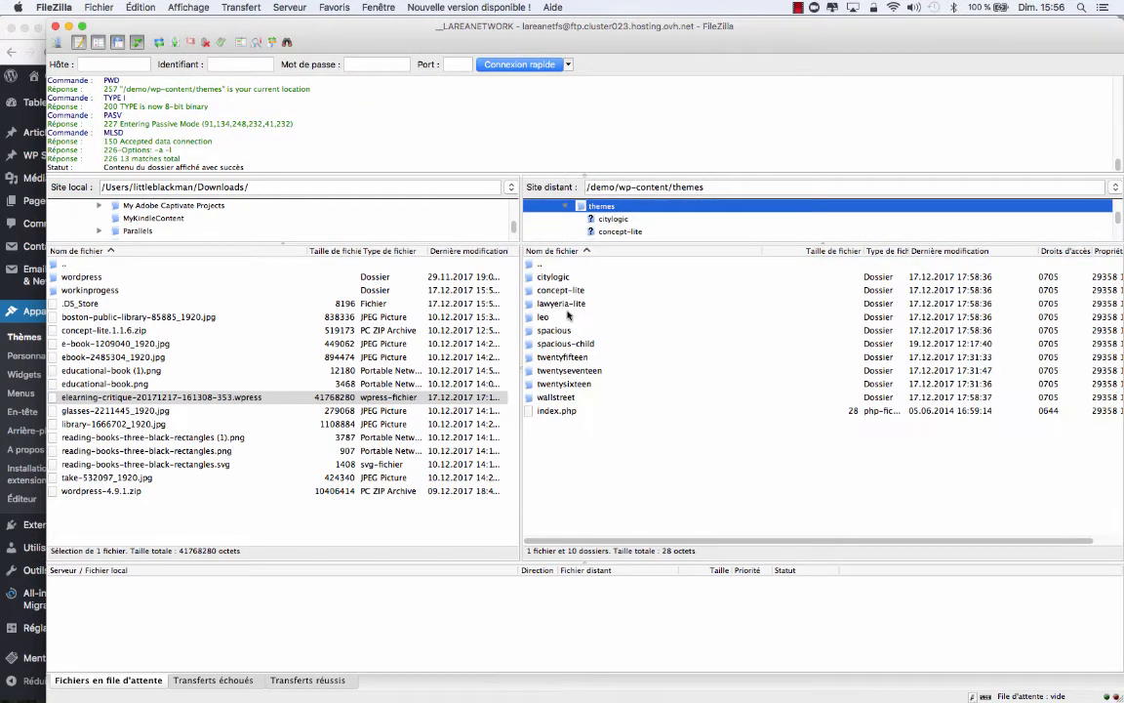
pyautogui.click(568, 330)
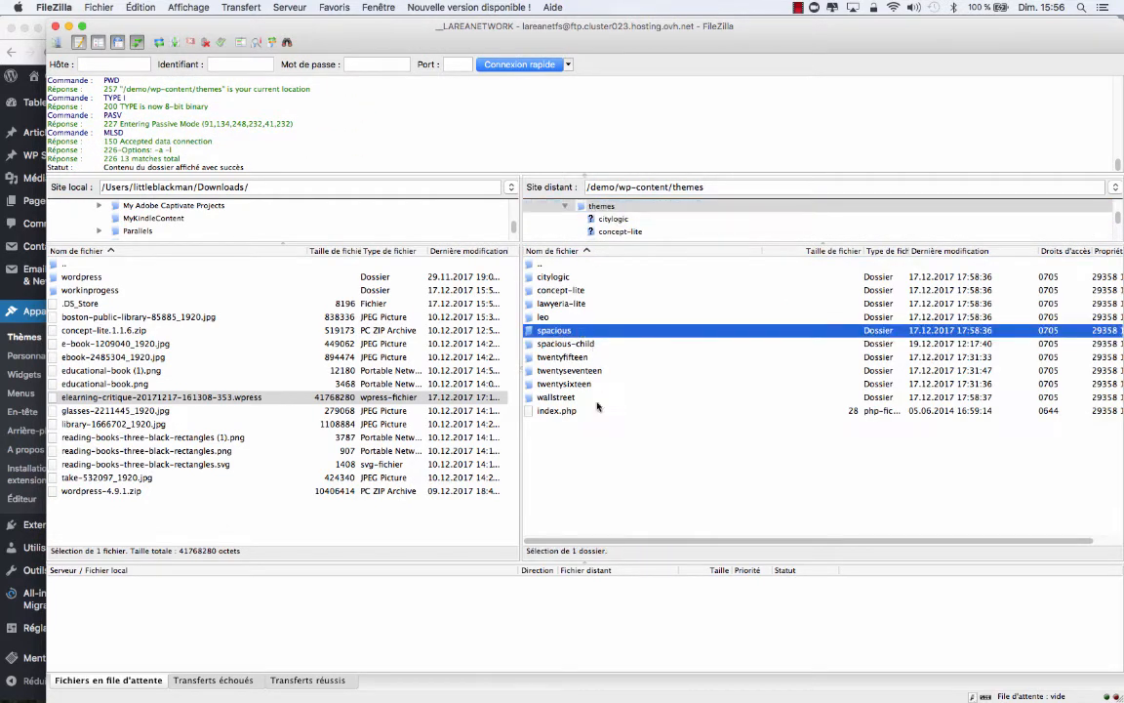
pyautogui.press('super+Tab')
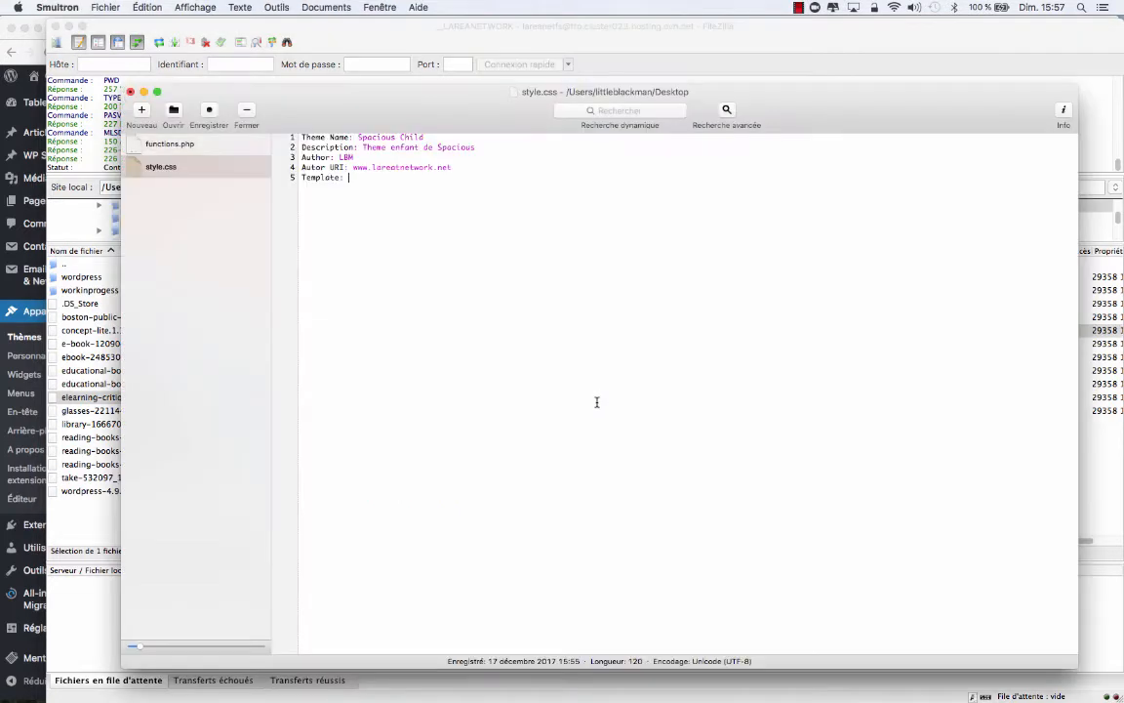
pyautogui.write('S')
pyautogui.press('BackSpace')
pyautogui.write('spacious')
pyautogui.press('Return')
pyautogui.write('Version: 1.0.0')
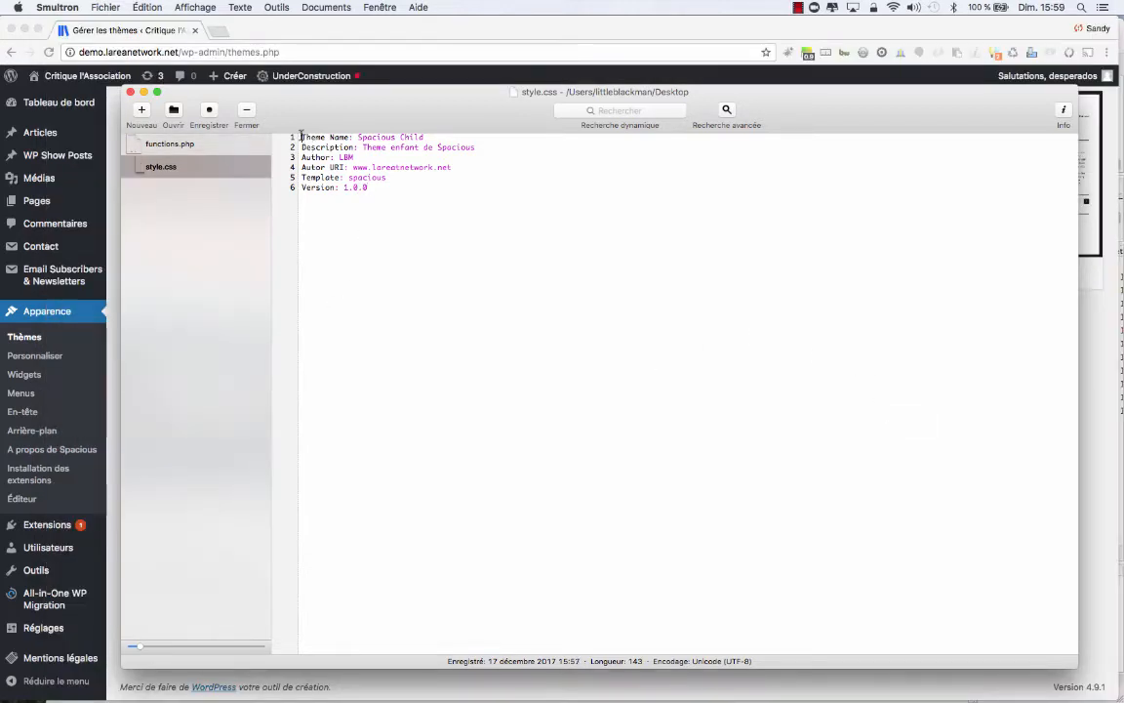
# Step: Wrap the style.css header in a /* */ comment and save the file
pyautogui.press('Return')
pyautogui.press('Up')
pyautogui.write('/*')
pyautogui.press('Down')
pyautogui.press('Down')
pyautogui.press('Down')
pyautogui.press('Down')
pyautogui.press('Down')
pyautogui.press('Down')
pyautogui.press('Down')
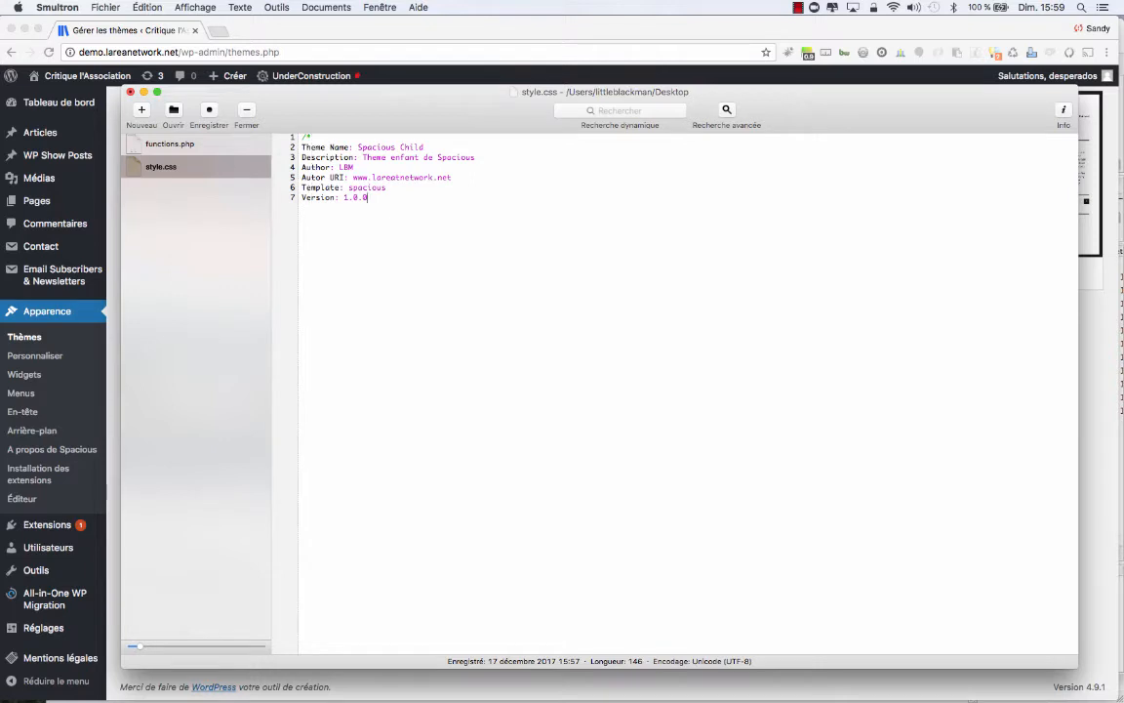
pyautogui.press('Return')
pyautogui.write('*/')
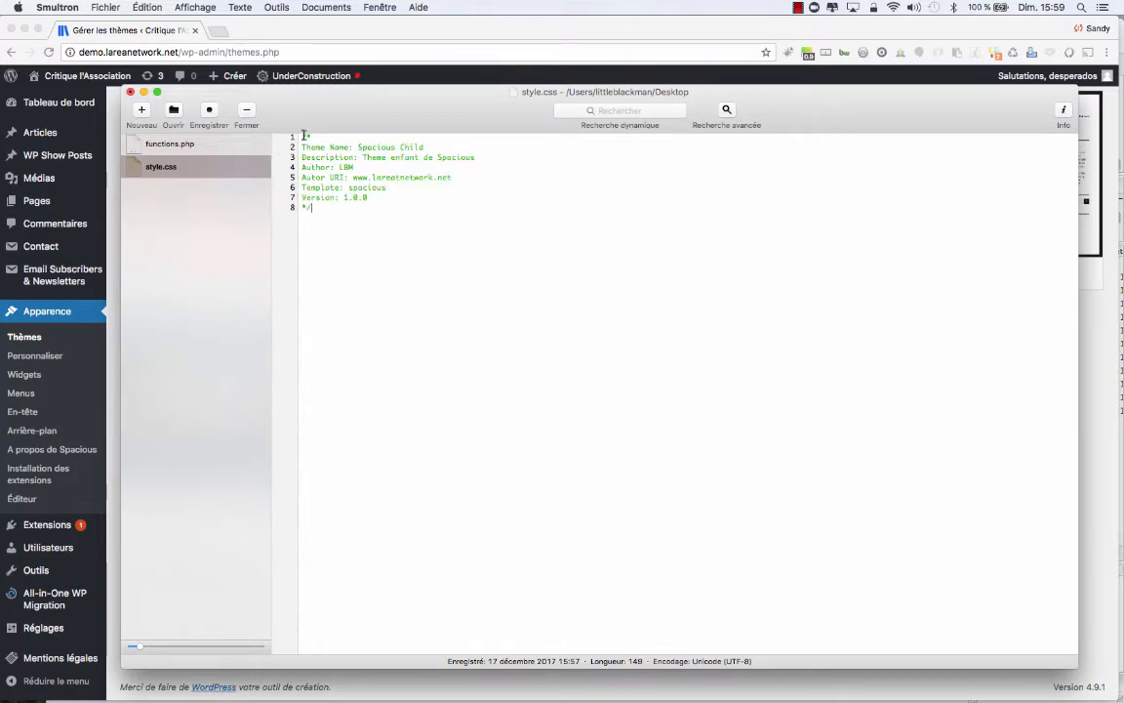
pyautogui.press('super+s')
pyautogui.press('super+Tab')
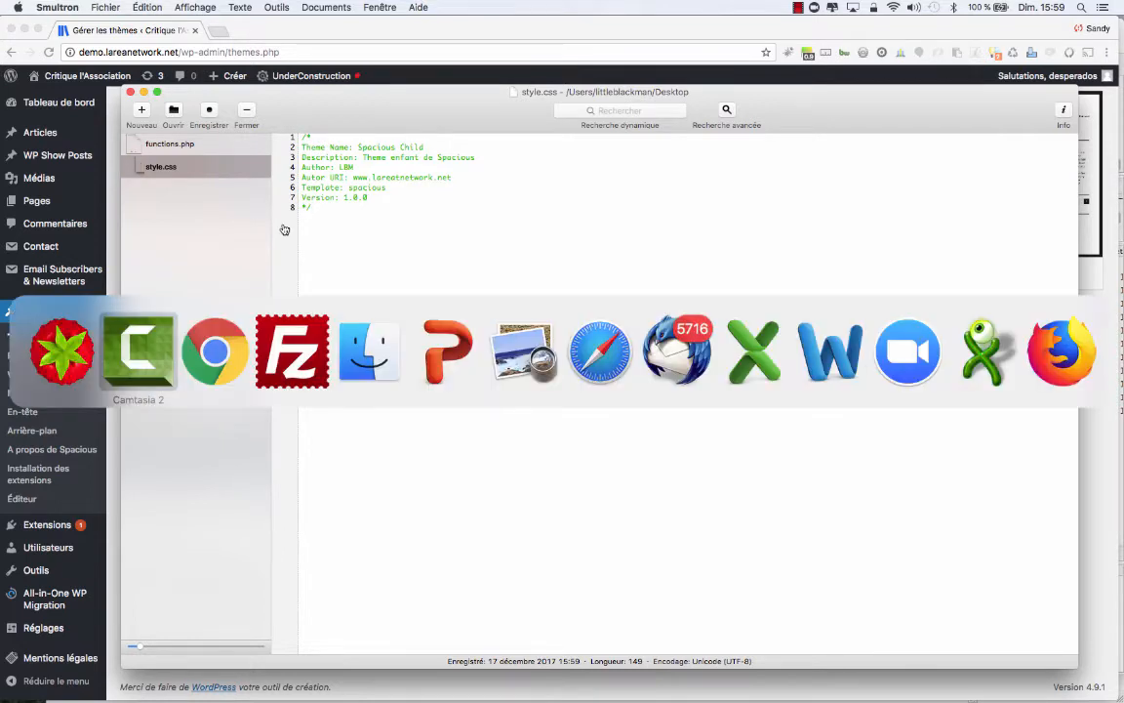
# Step: Upload style.css and functions.php into spacious-child, replacing the existing server copies
pyautogui.press('super+Tab')
pyautogui.press('super+Tab')
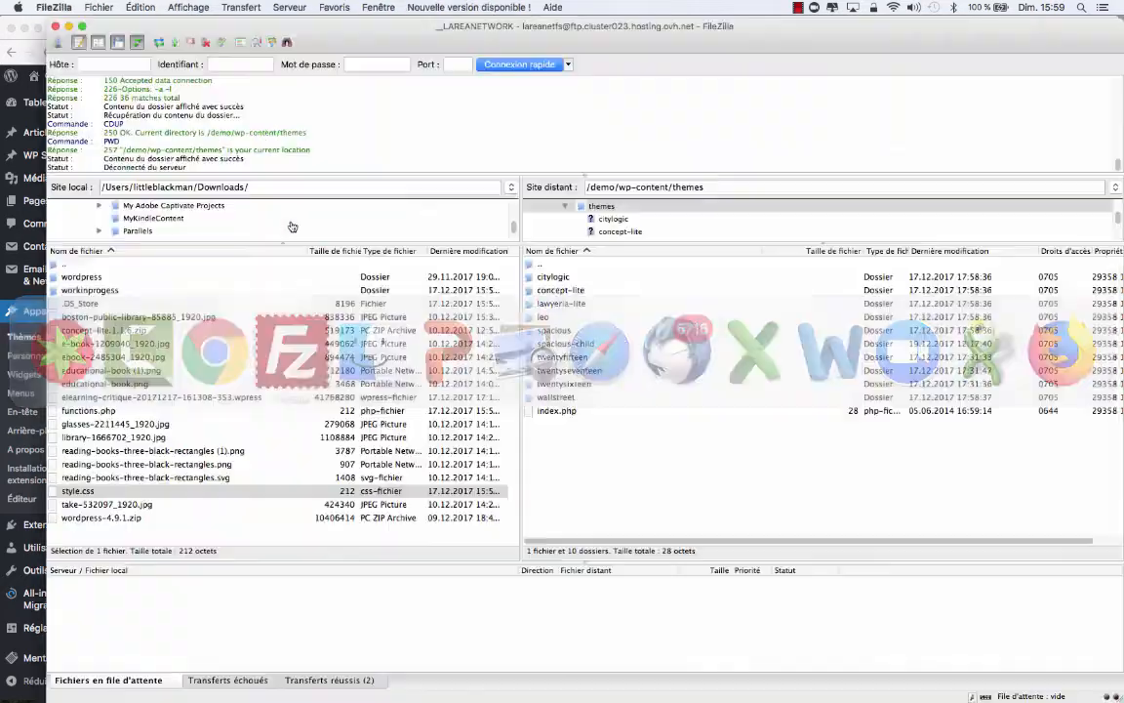
pyautogui.moveTo(86, 491); pyautogui.dragTo(564, 344)
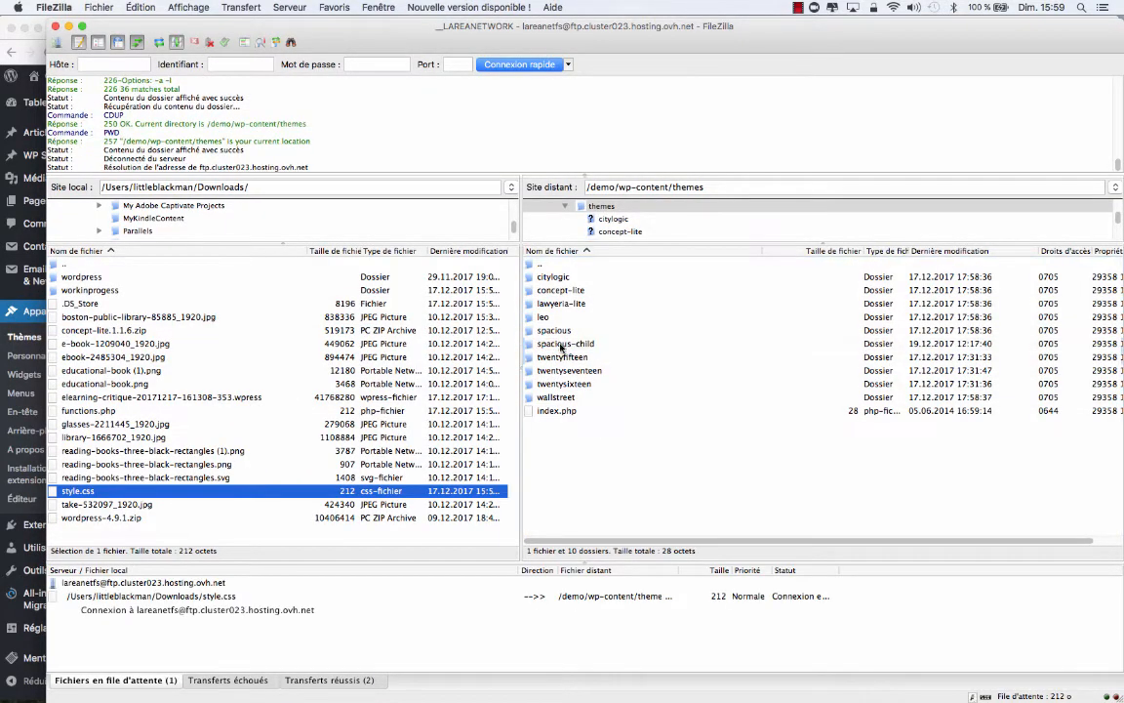
pyautogui.click(555, 466)
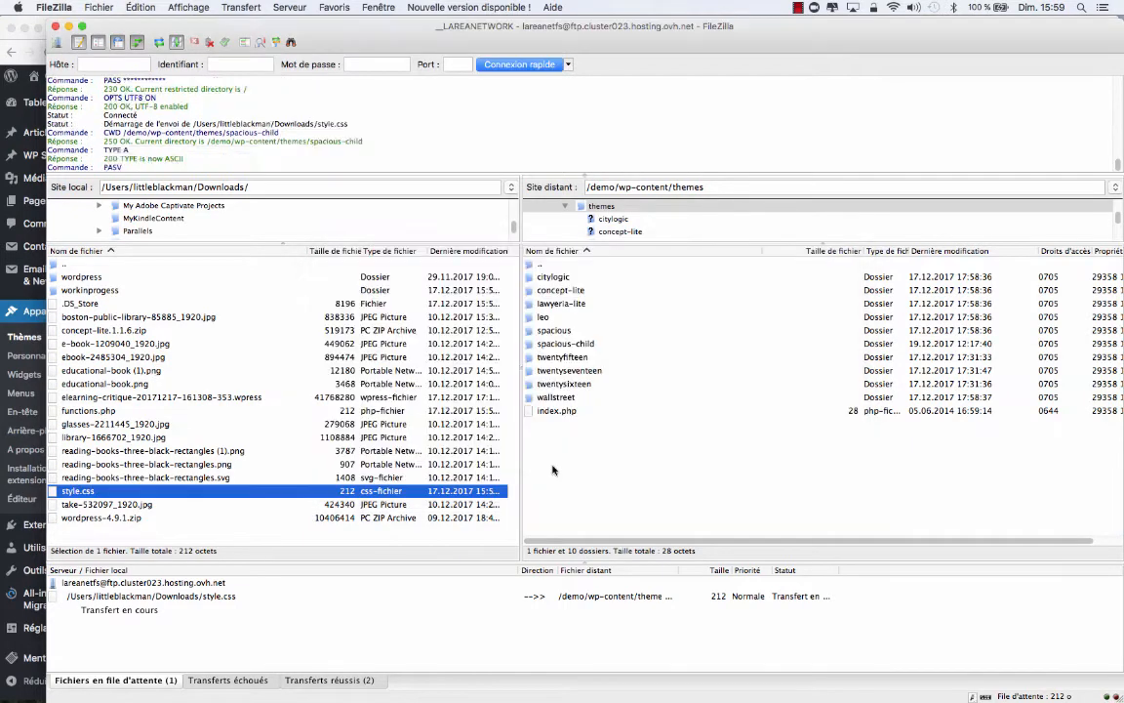
pyautogui.moveTo(93, 410); pyautogui.dragTo(587, 343)
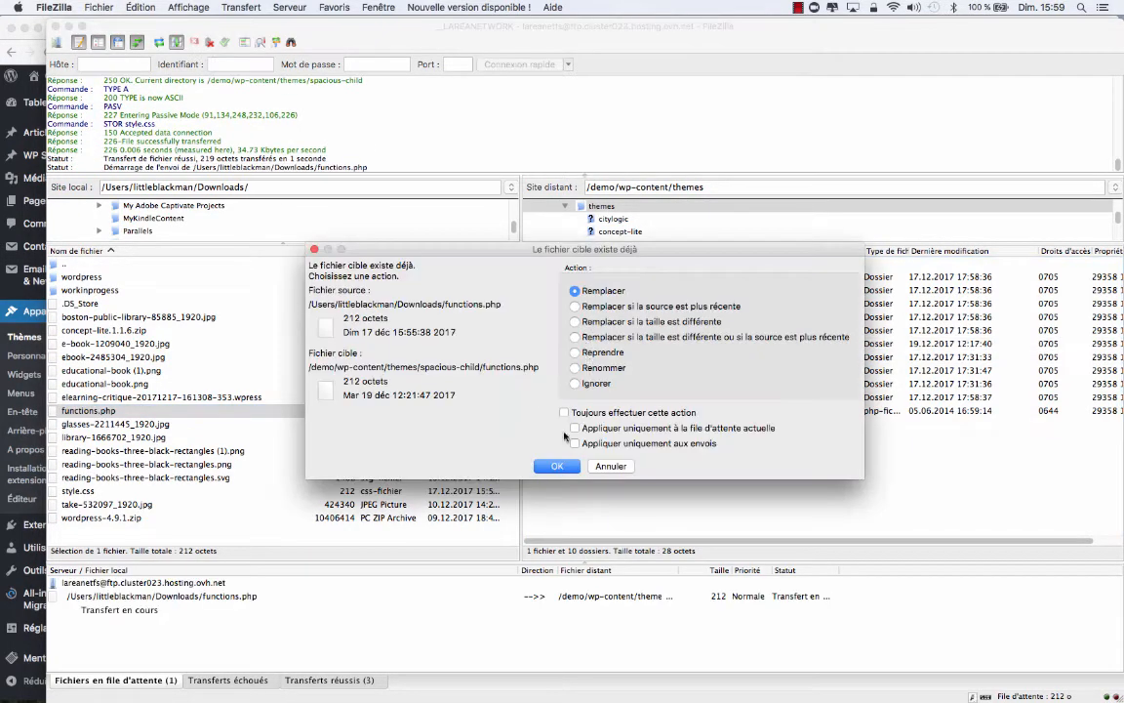
pyautogui.press('Return')
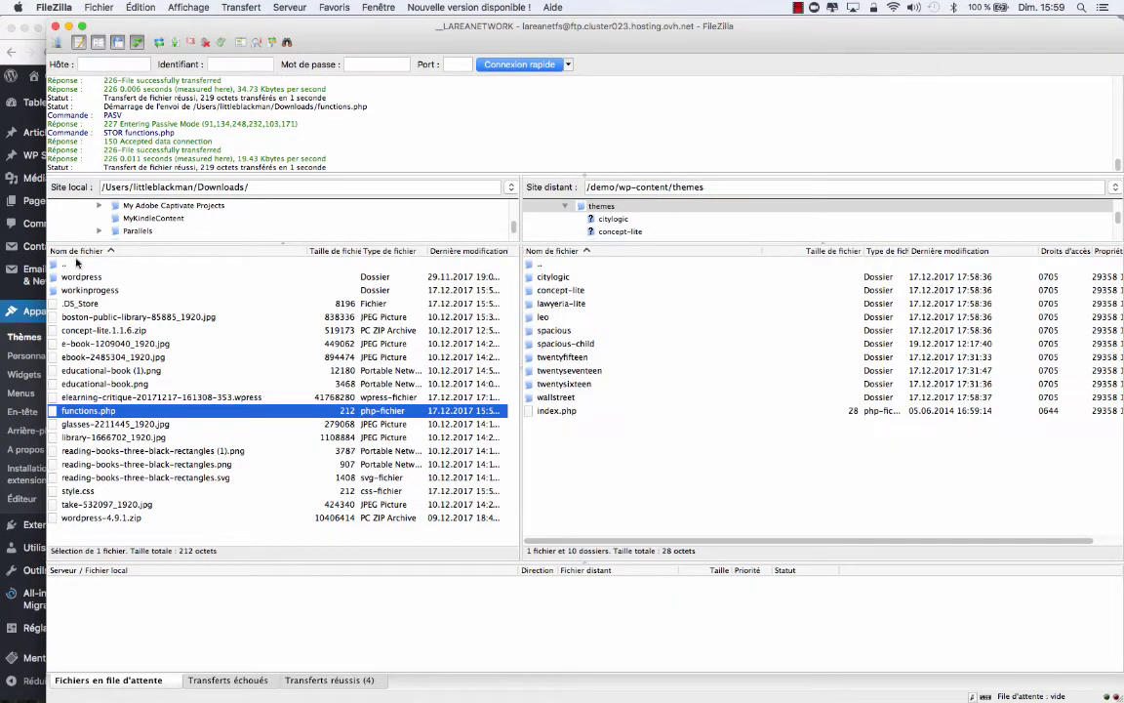
pyautogui.click(13, 262)
pyautogui.scroll(6, 280, 405)
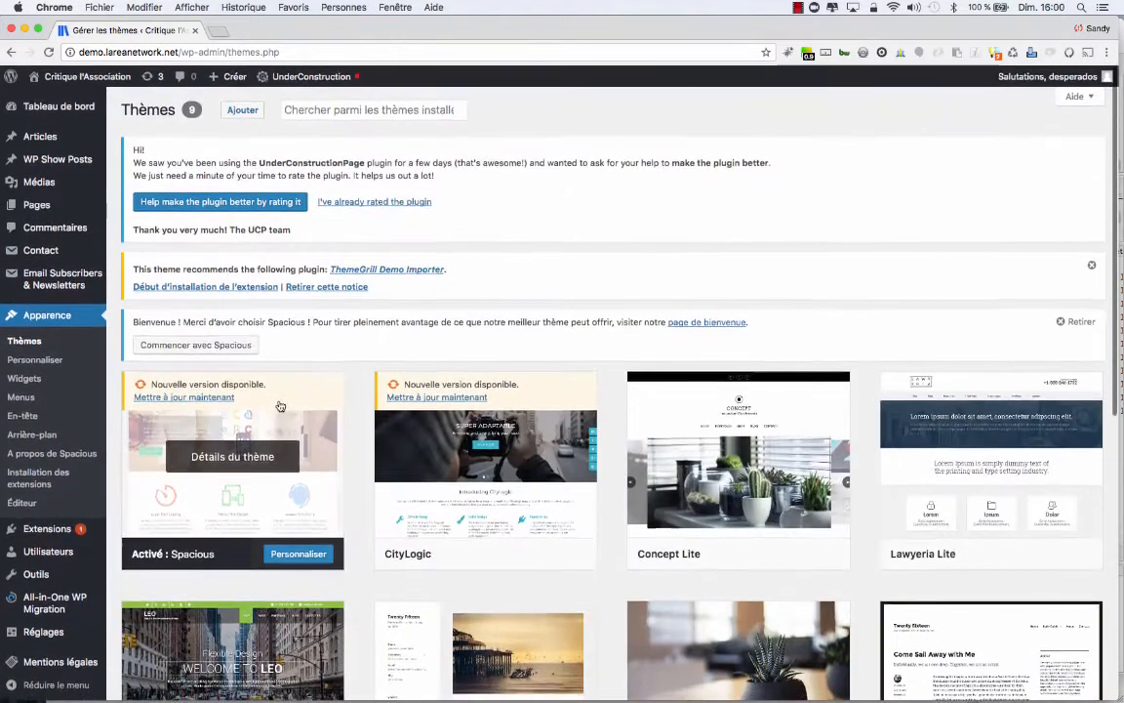
# Step: Reload Apparence > Thèmes and live-preview the new Spacious Child theme
pyautogui.press('super+r')
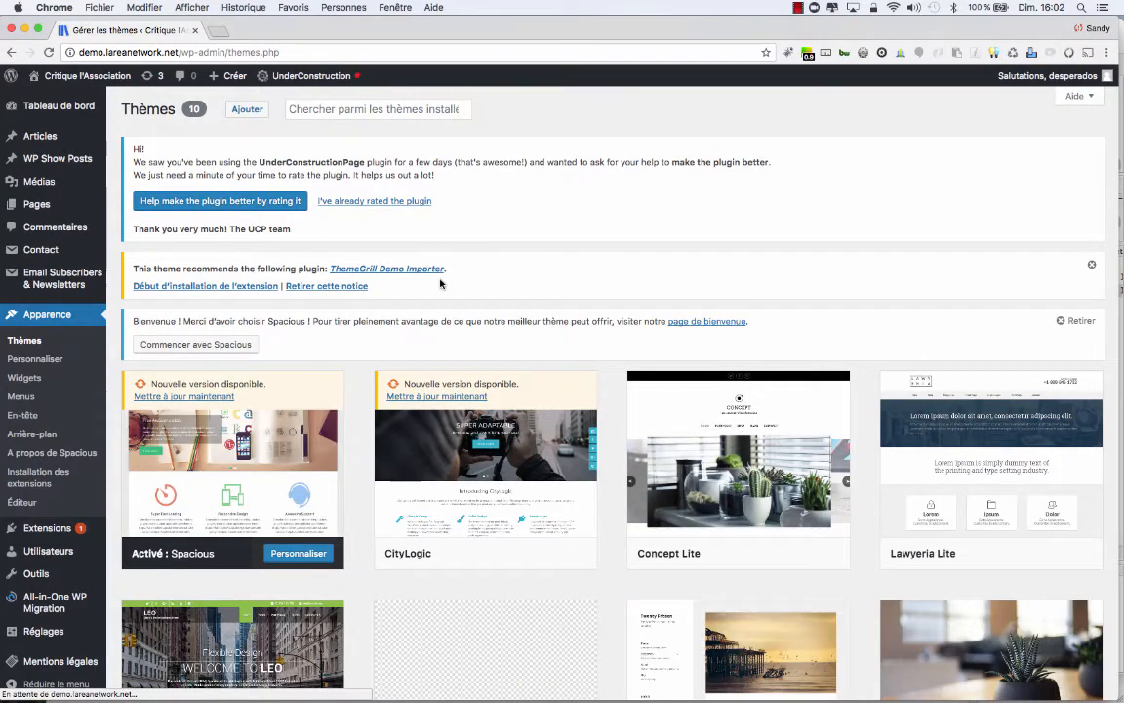
pyautogui.scroll(-3, 522, 369)
pyautogui.scroll(-1, 522, 369)
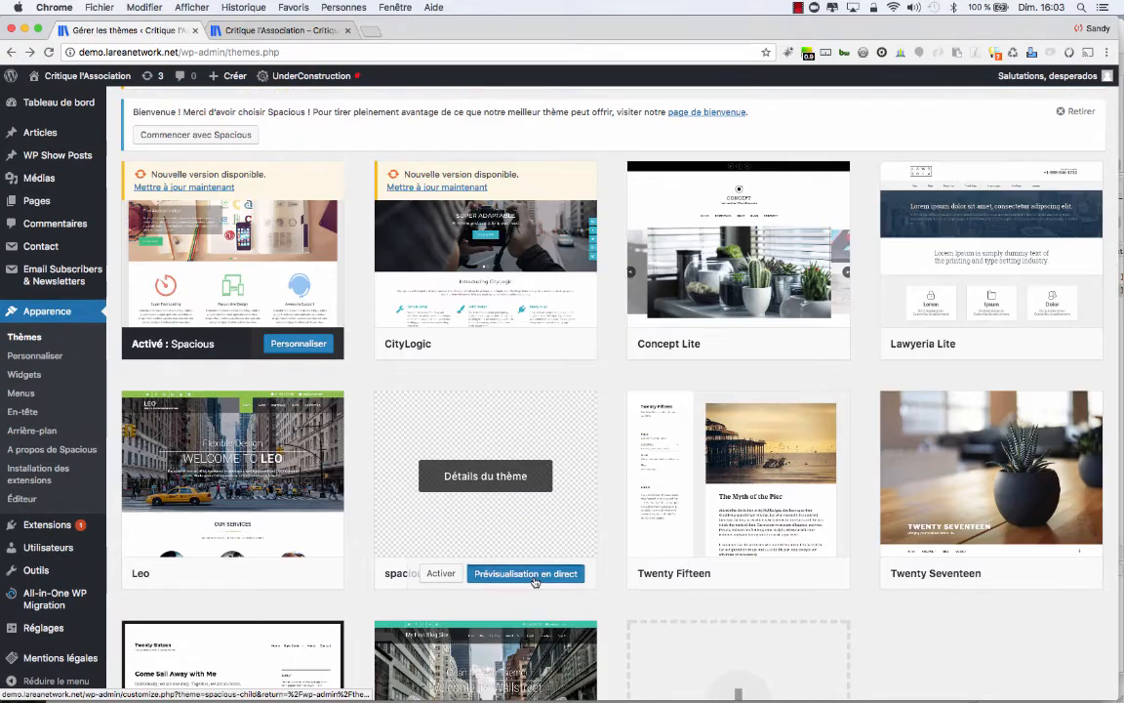
pyautogui.click(530, 577)
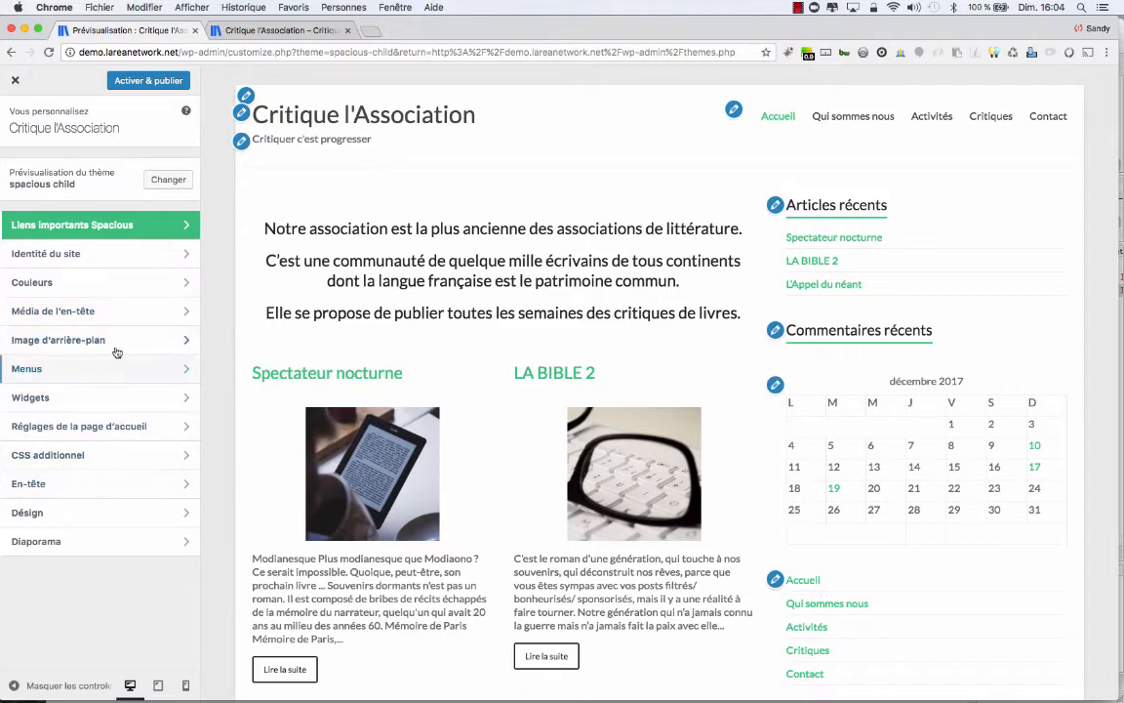
# Step: Compare the child theme preview against the live site tab, then exit the Customizer
pyautogui.click(292, 30)
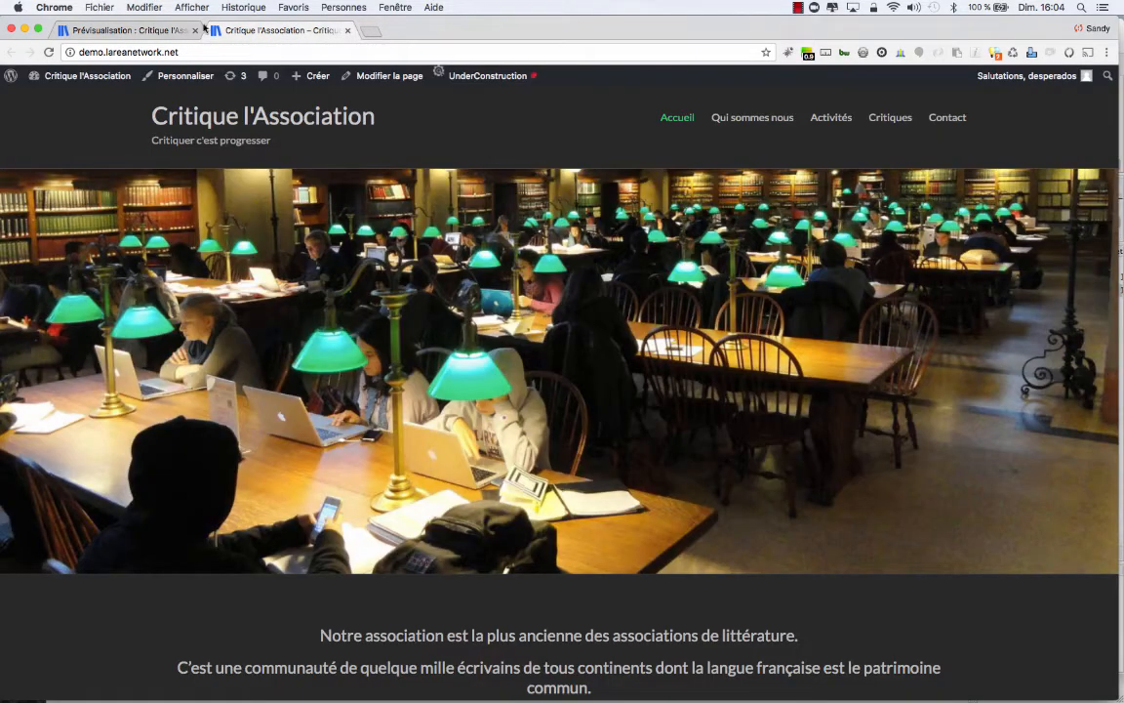
pyautogui.click(137, 31)
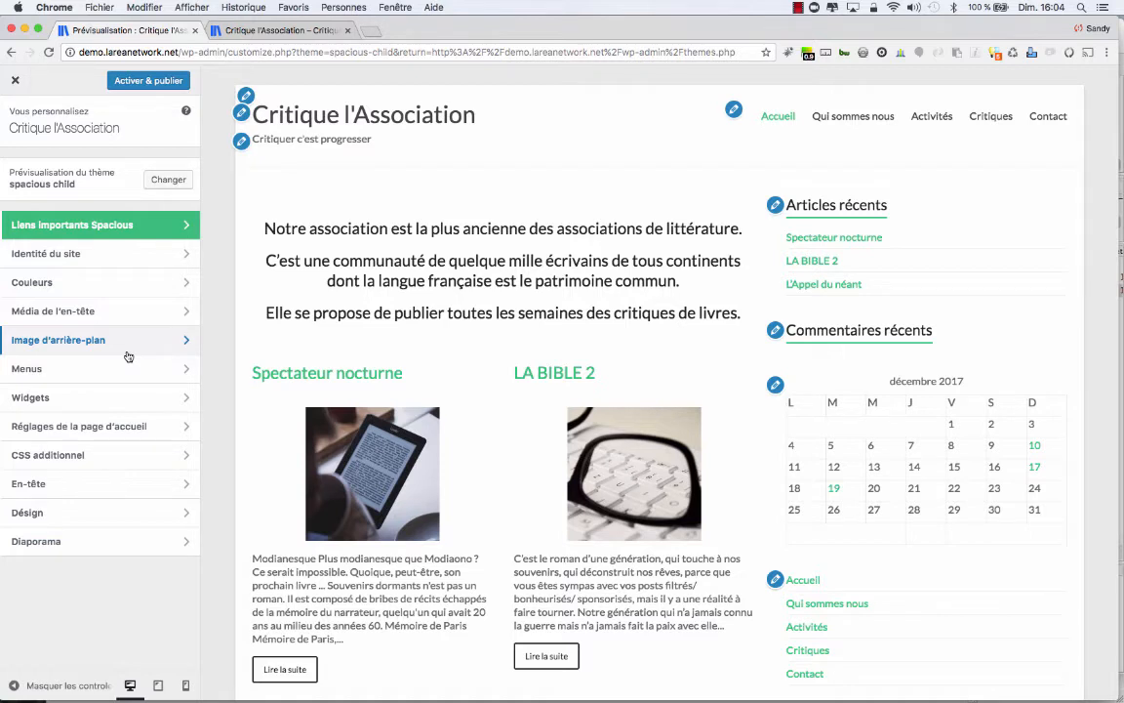
pyautogui.press('super+Tab')
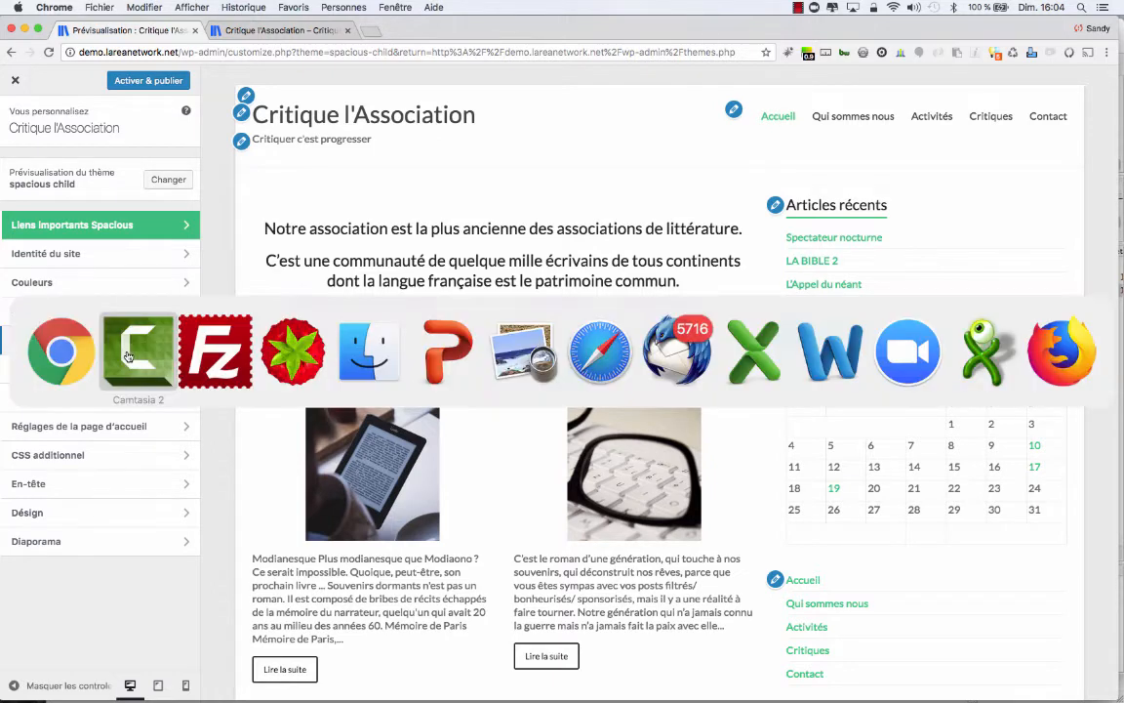
pyautogui.press('Escape')
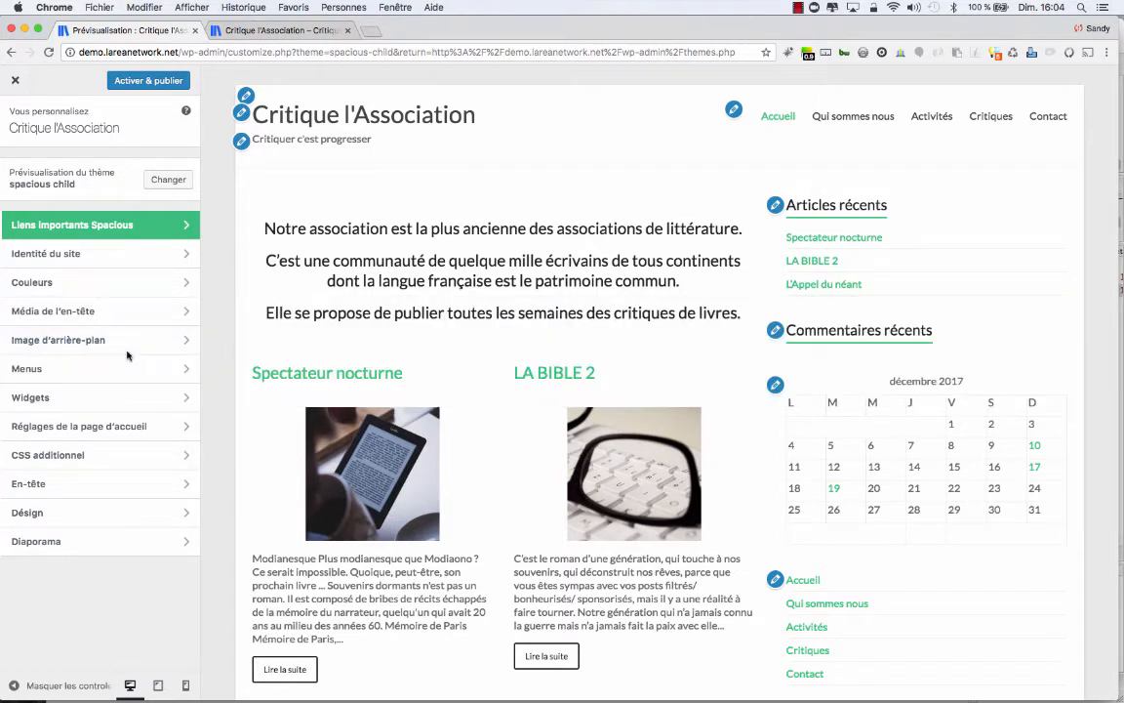
pyautogui.press('super+Tab')
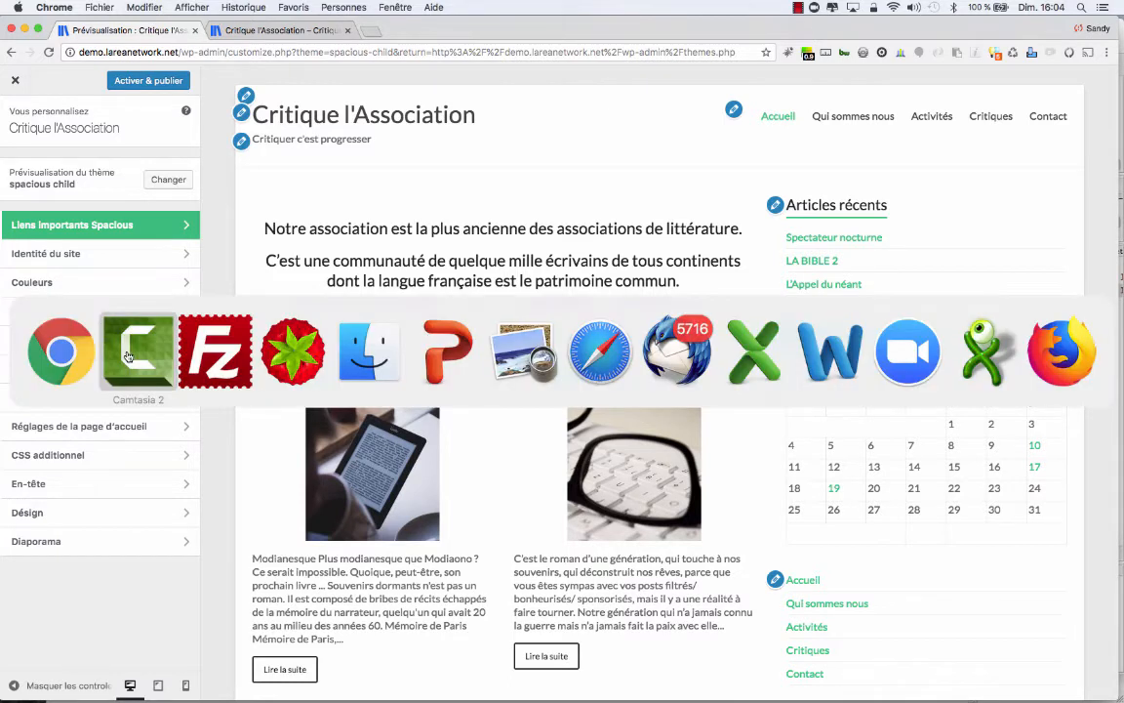
pyautogui.press('Escape')
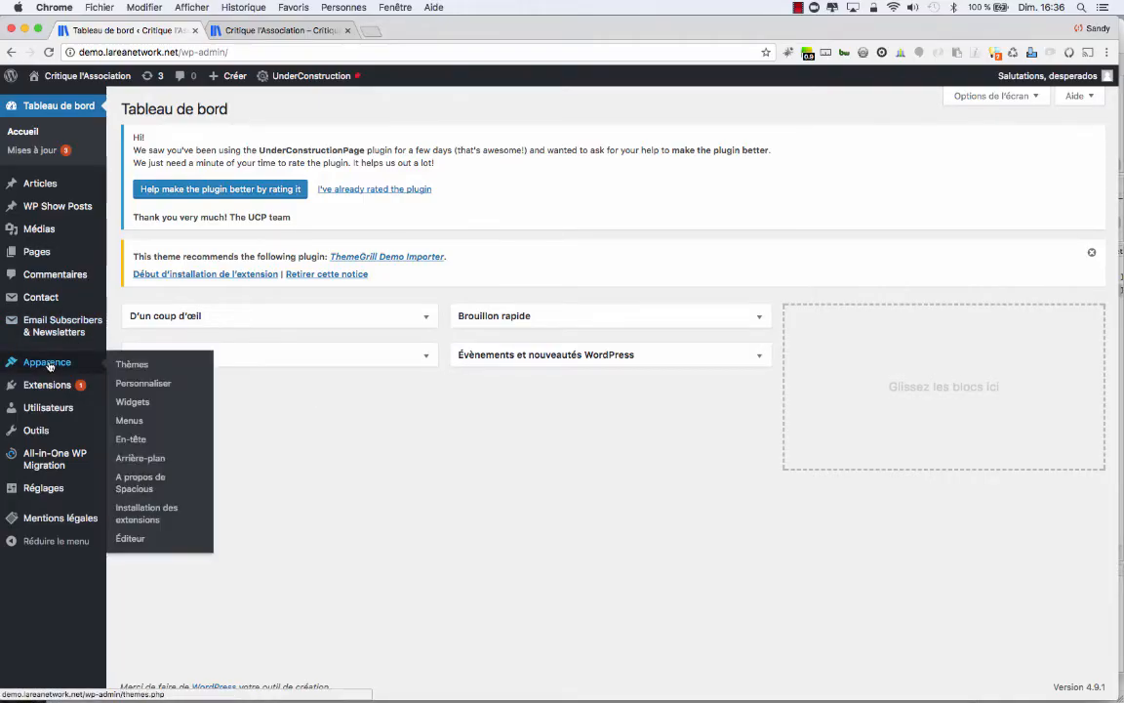
# Step: Search plugins for 'login limit attempts', then install and activate Limit Login Attempts Reloaded
pyautogui.click(140, 408)
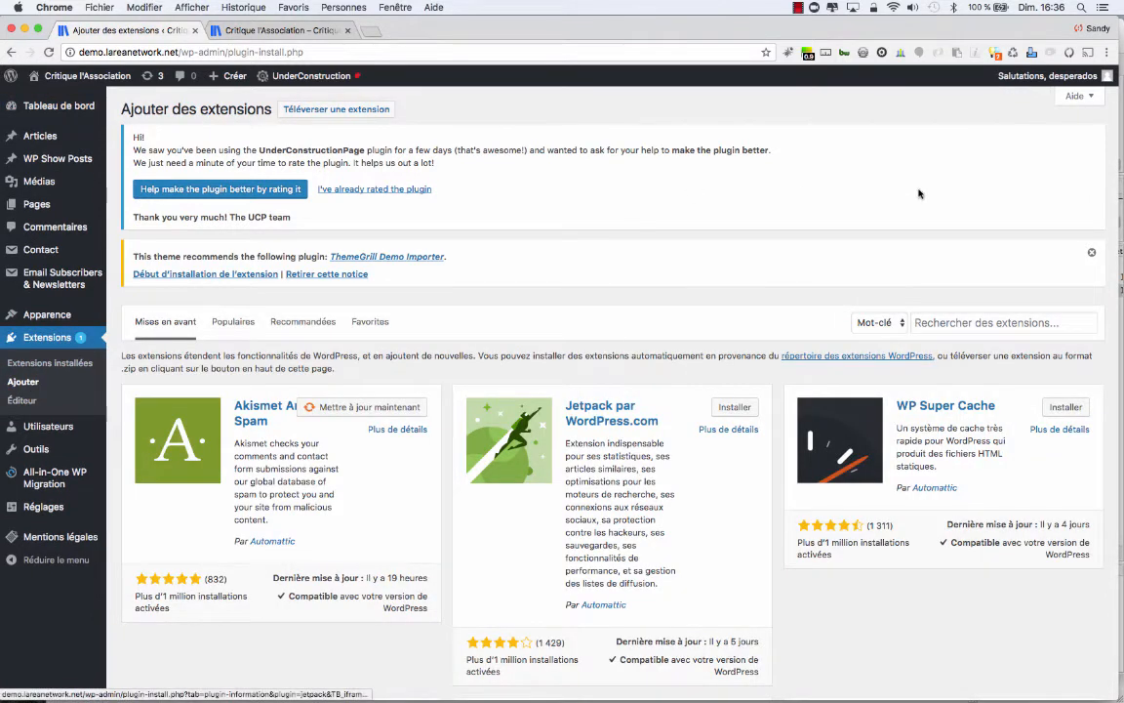
pyautogui.click(956, 323)
pyautogui.write('login limit attem')
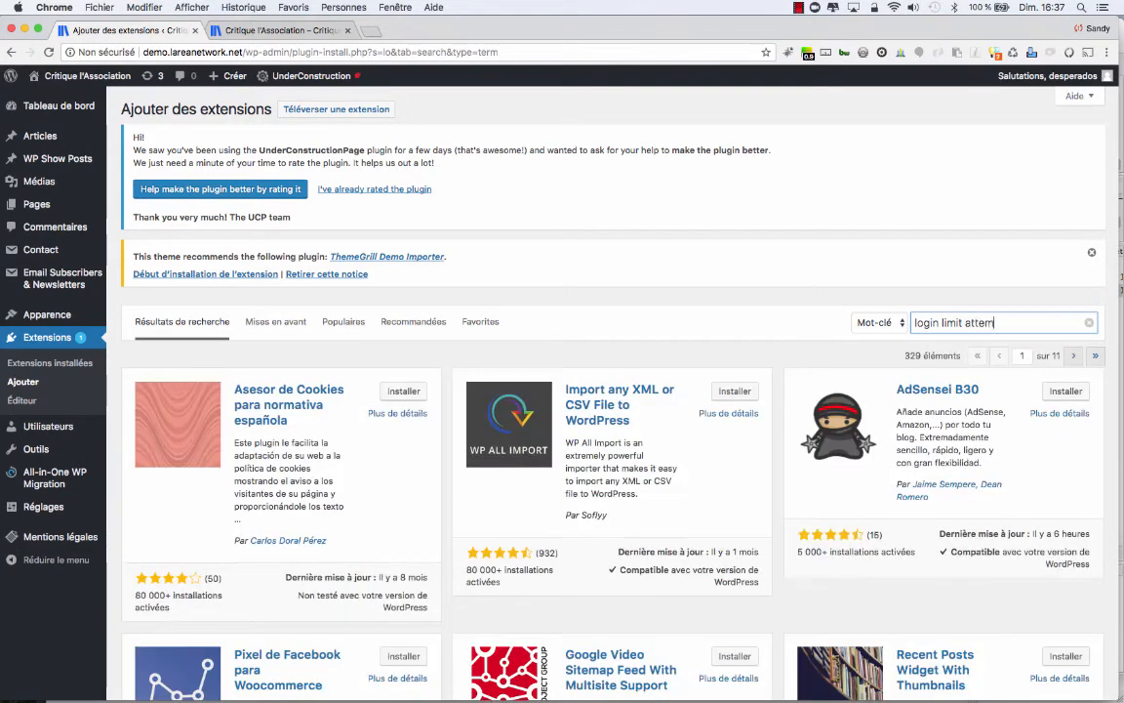
pyautogui.write('pts')
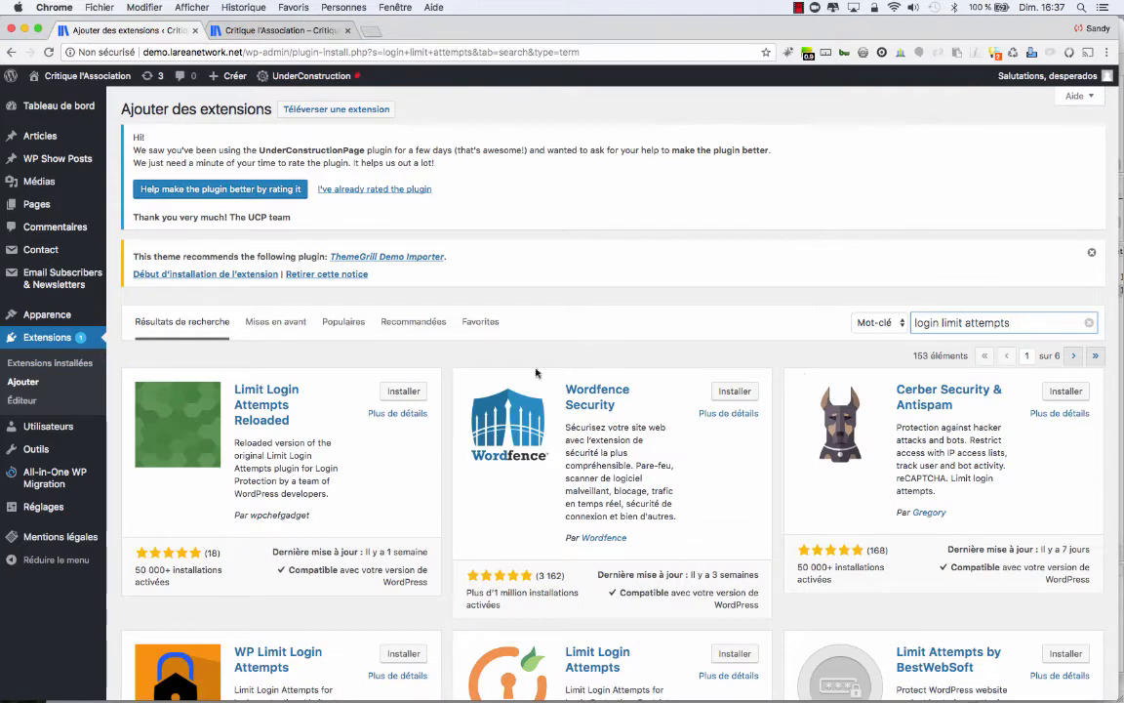
pyautogui.click(406, 391)
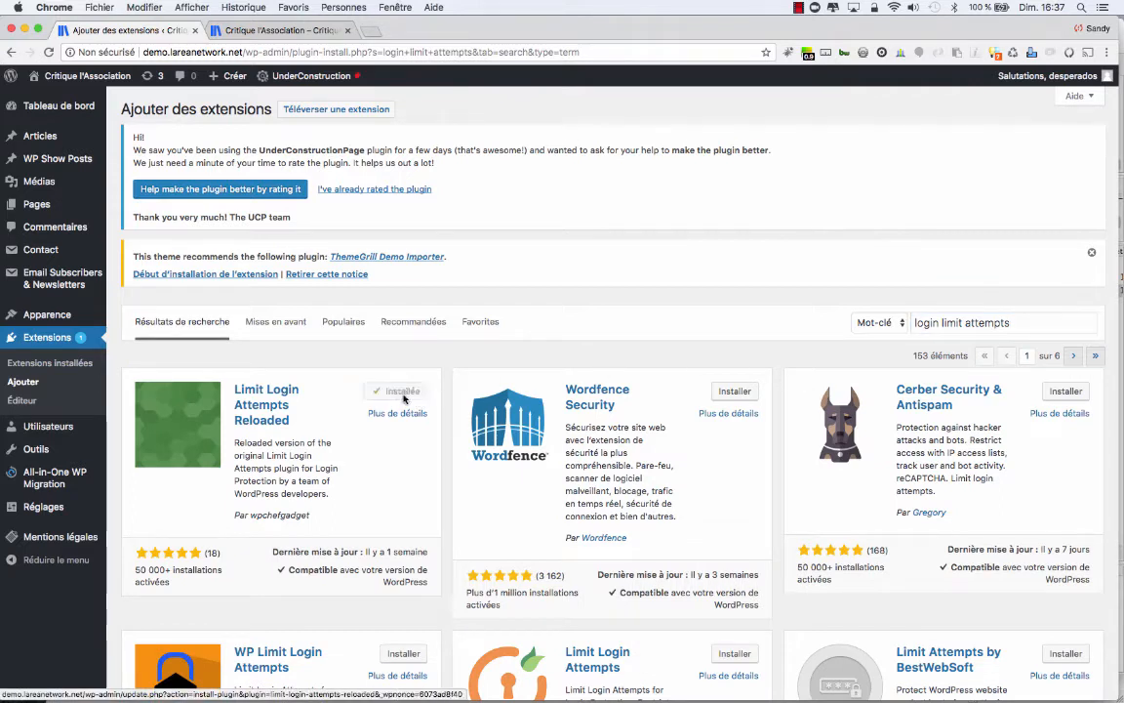
pyautogui.click(411, 390)
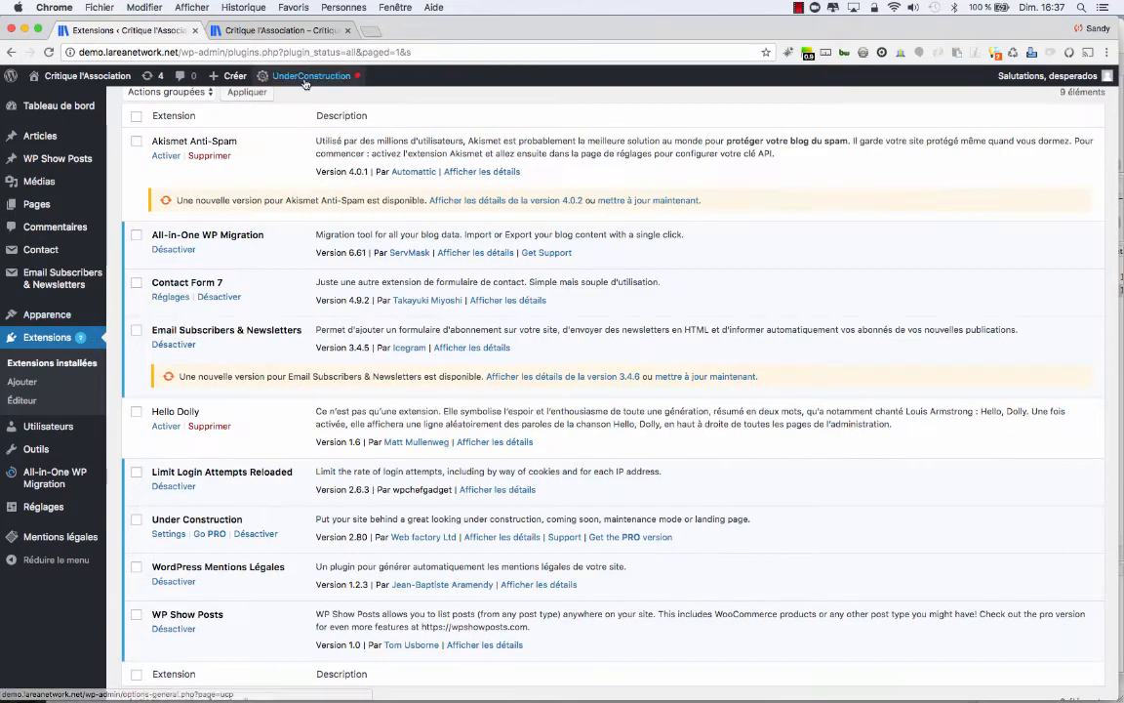
# Step: Copy the admin address from Chrome into Firefox, trimmed to /wp-admin/, and load it
pyautogui.click(281, 50)
pyautogui.press('super+c')
pyautogui.press('super+Tab')
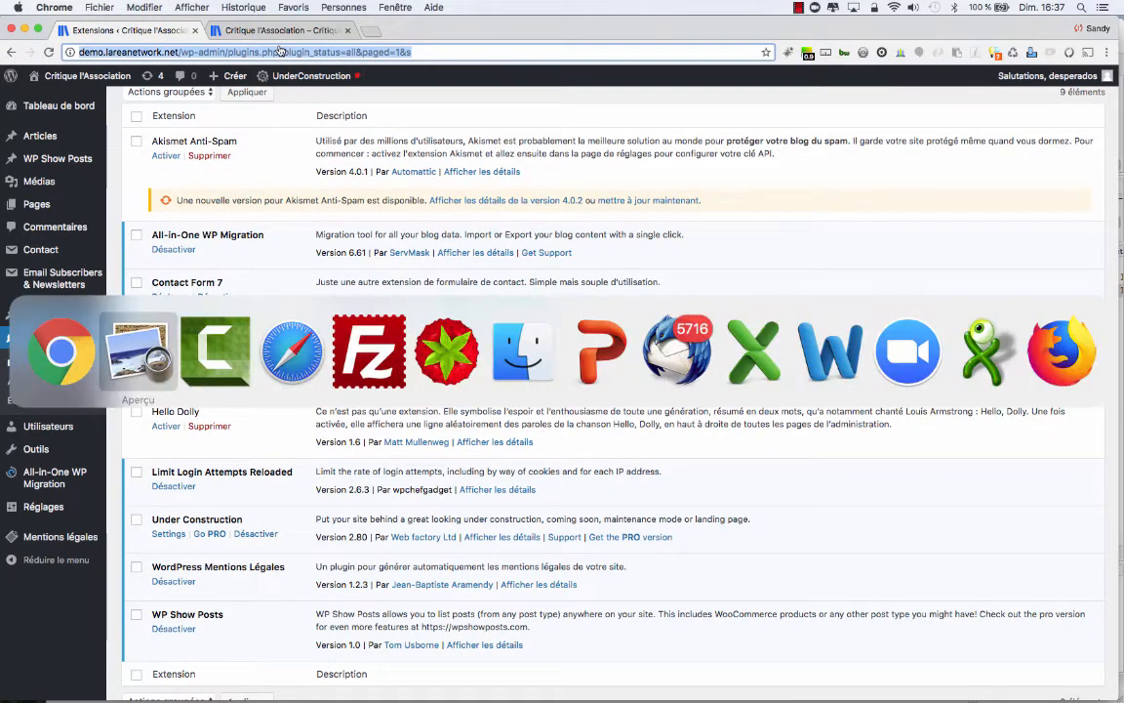
pyautogui.press('super+shift+Tab')
pyautogui.press('super+Tab')
pyautogui.press('super+shift+Tab')
pyautogui.press('super+shift+Tab')
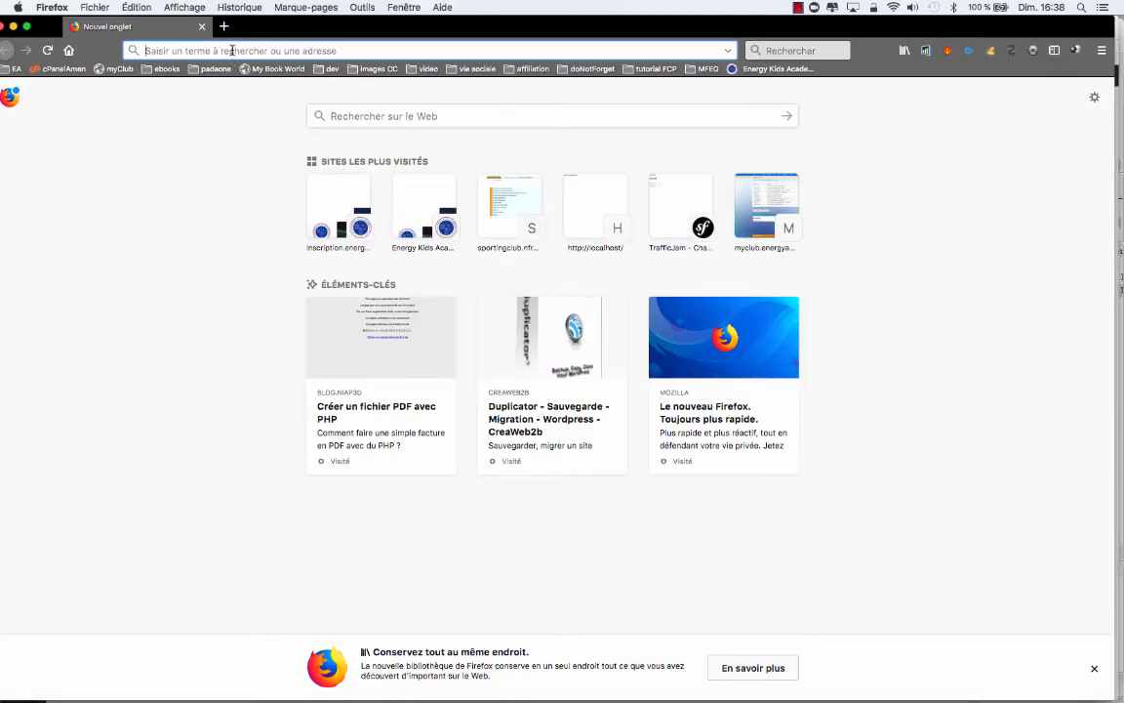
pyautogui.press('super+v')
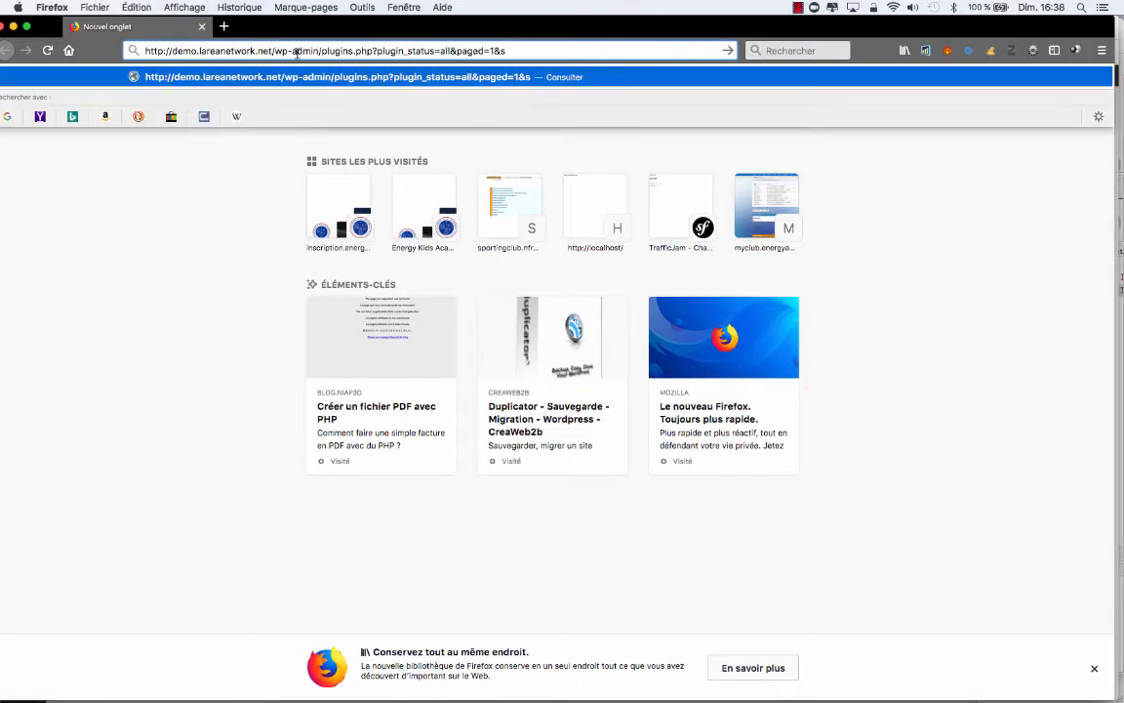
pyautogui.click(320, 50)
pyautogui.press('shift+super+Right')
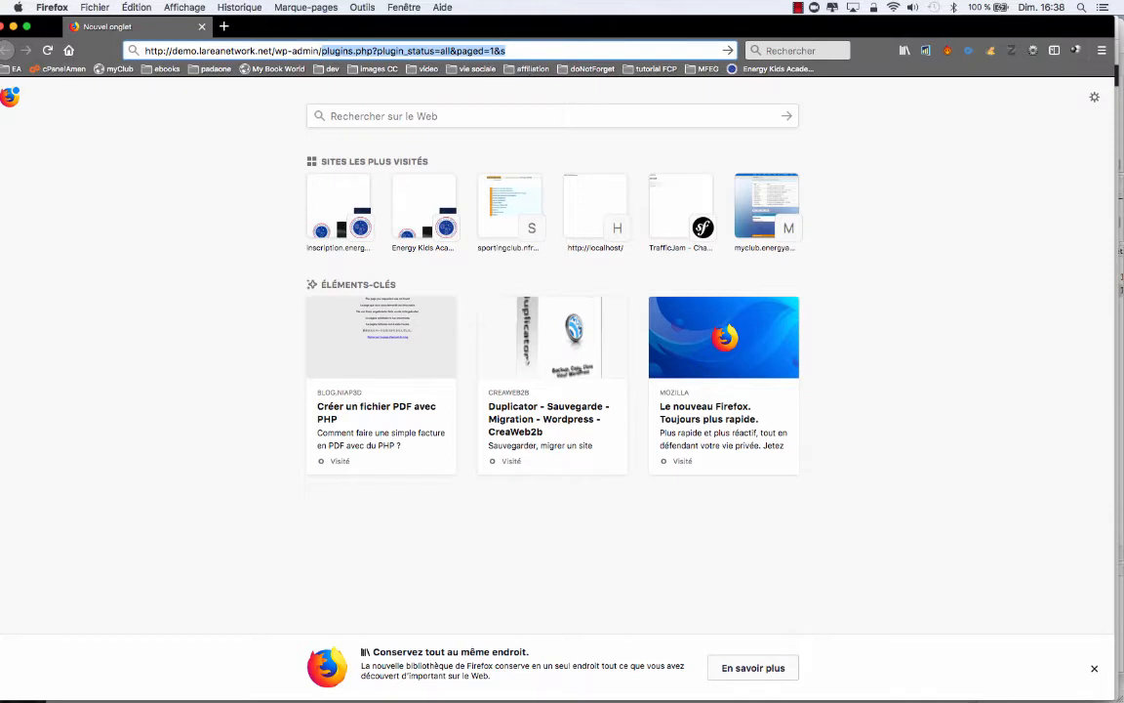
pyautogui.press('BackSpace')
pyautogui.press('Return')
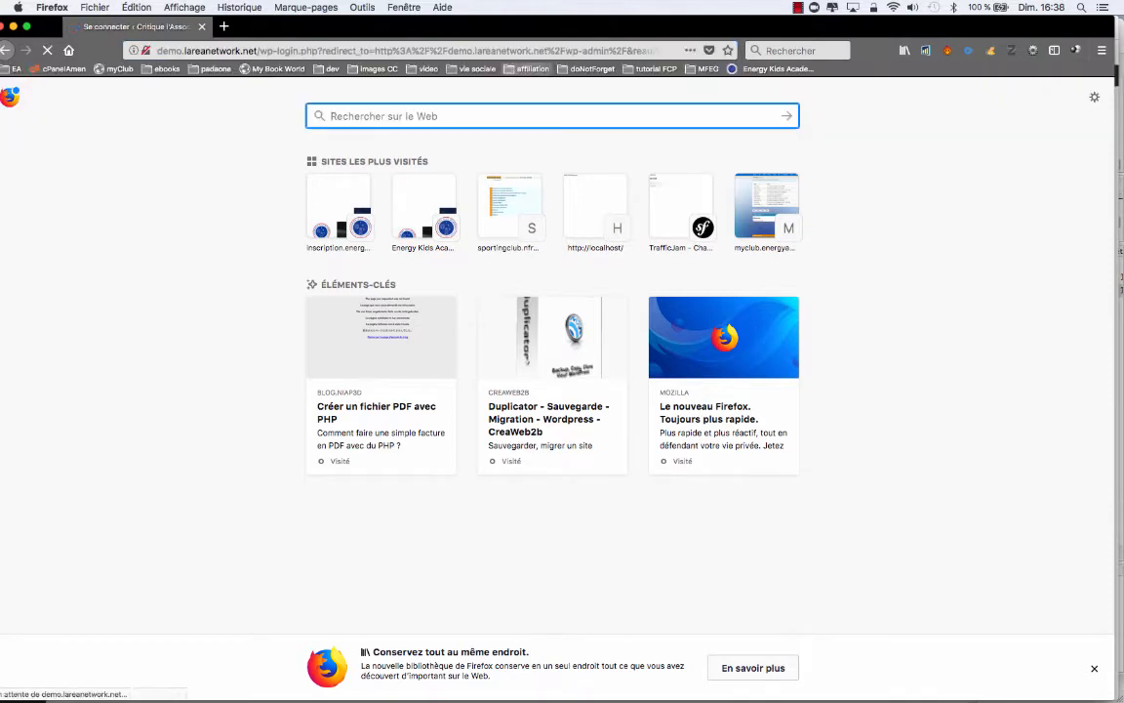
# Step: Submit a deliberately wrong username and password, declining to save the login and dismissing the insecure-connection warning
pyautogui.write('de')
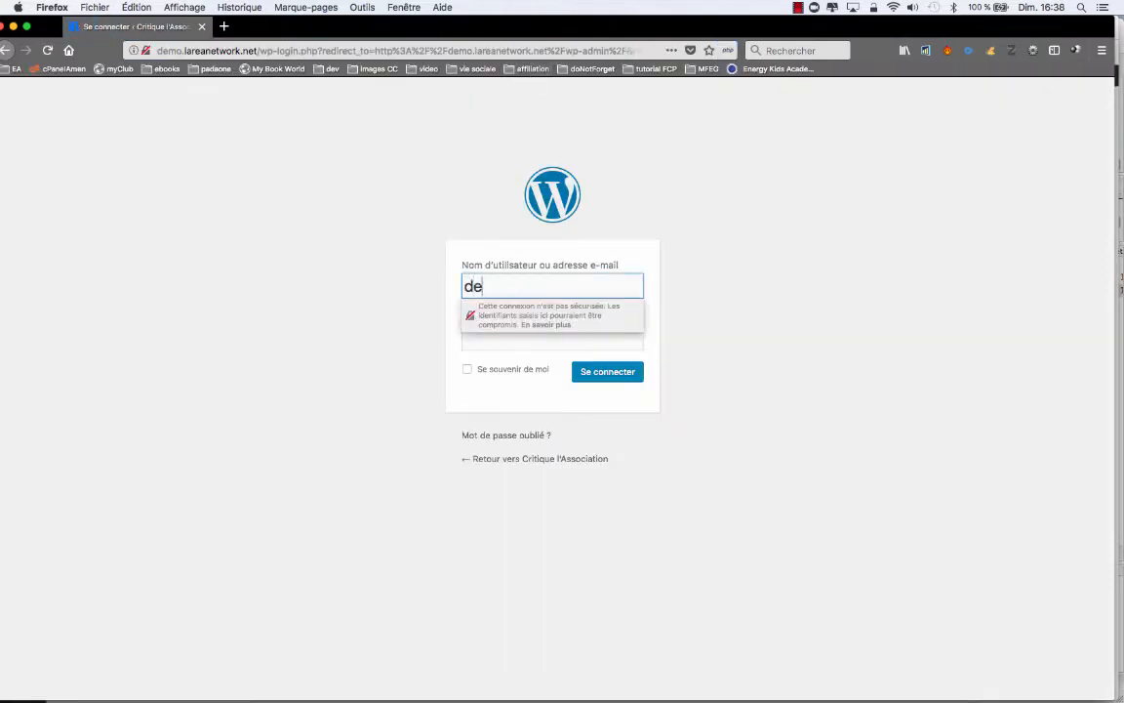
pyautogui.press('Tab')
pyautogui.write('de')
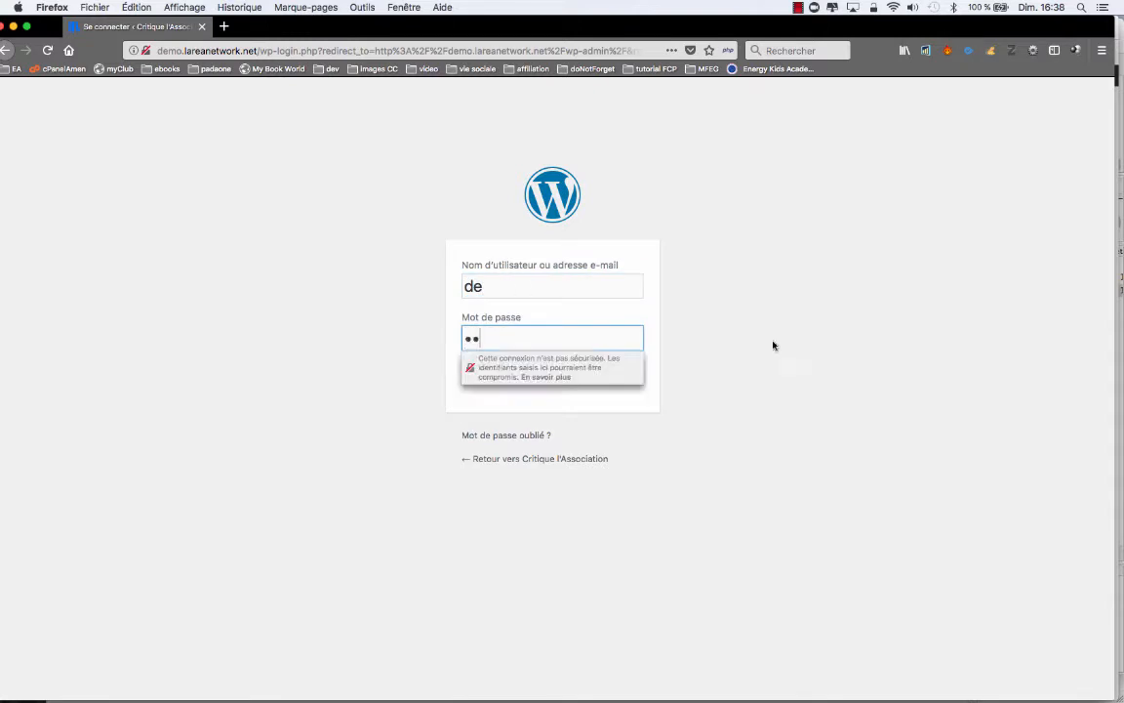
pyautogui.click(593, 374)
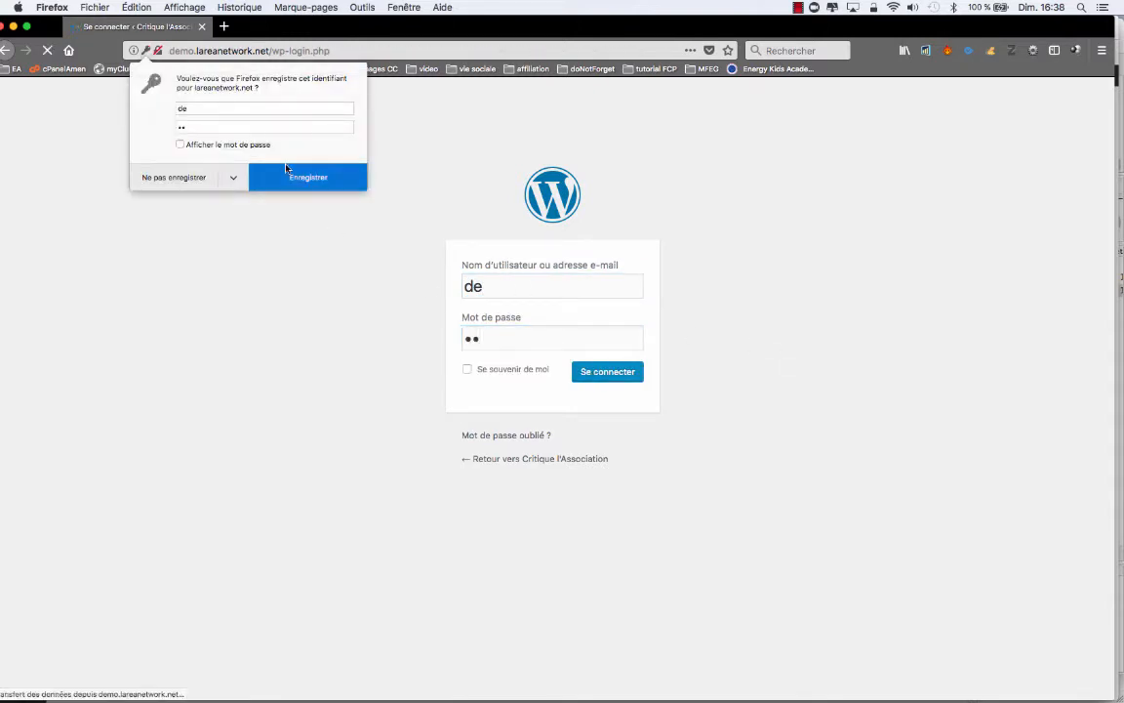
pyautogui.click(176, 177)
pyautogui.click(381, 332)
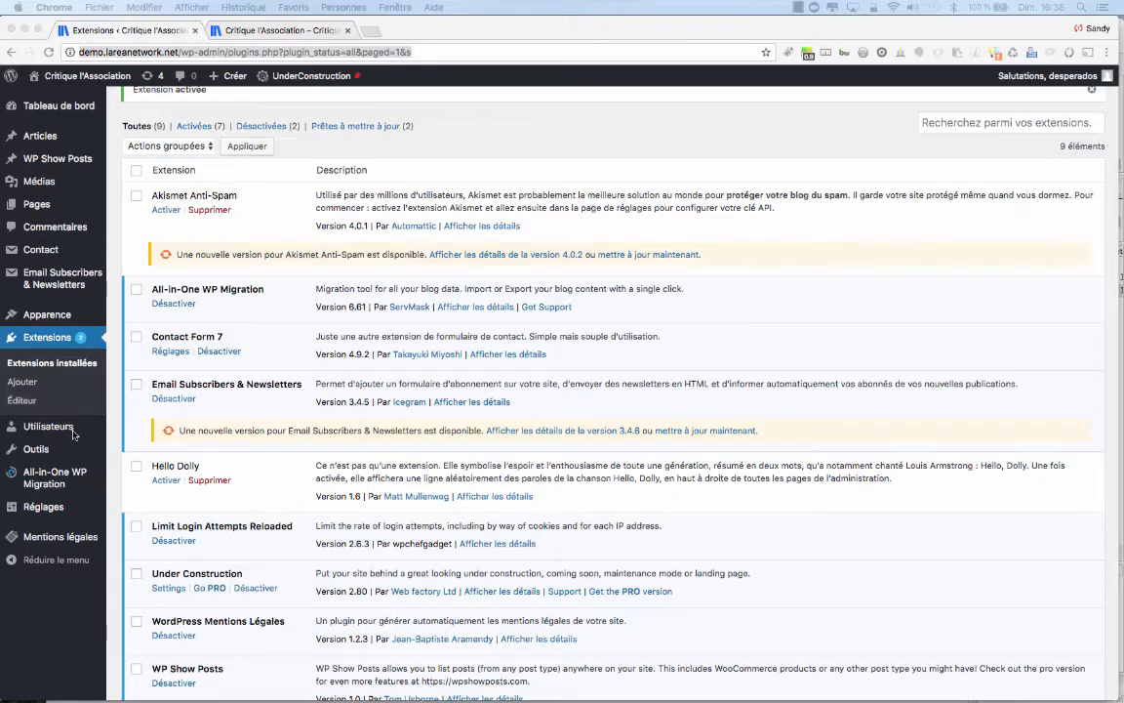
# Step: Under Réglages > Limit Login Attempts, tick 'Envoyer un email à l'administrateur après 4 blocages'
pyautogui.click(89, 475)
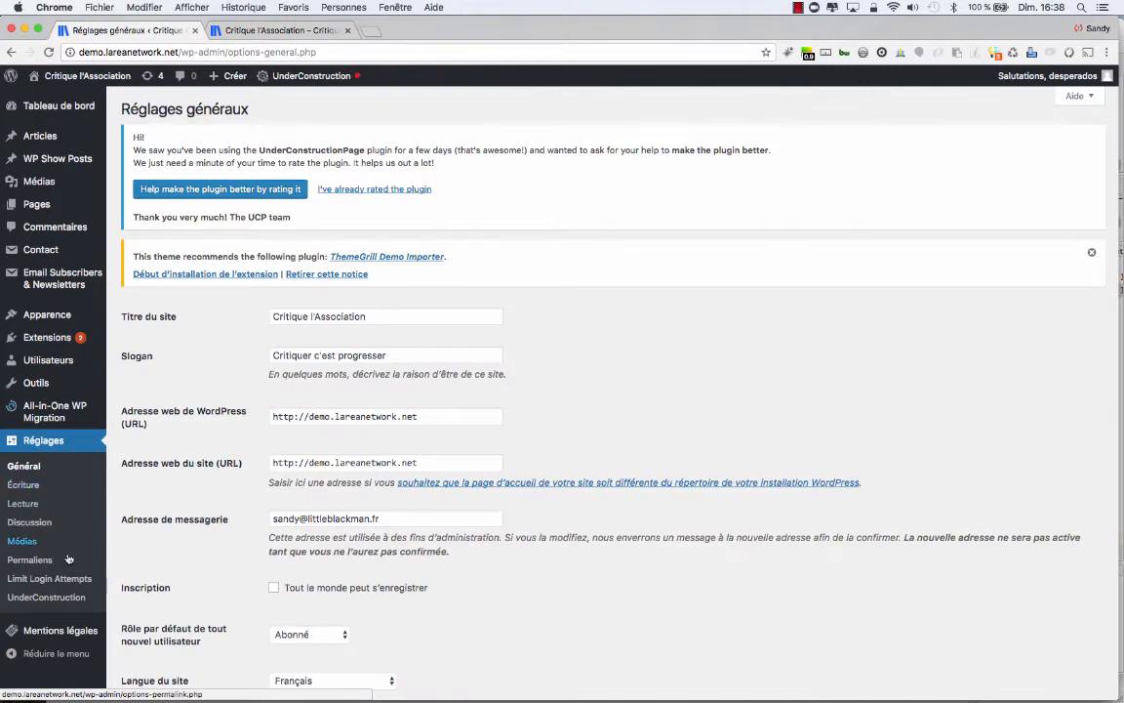
pyautogui.click(52, 579)
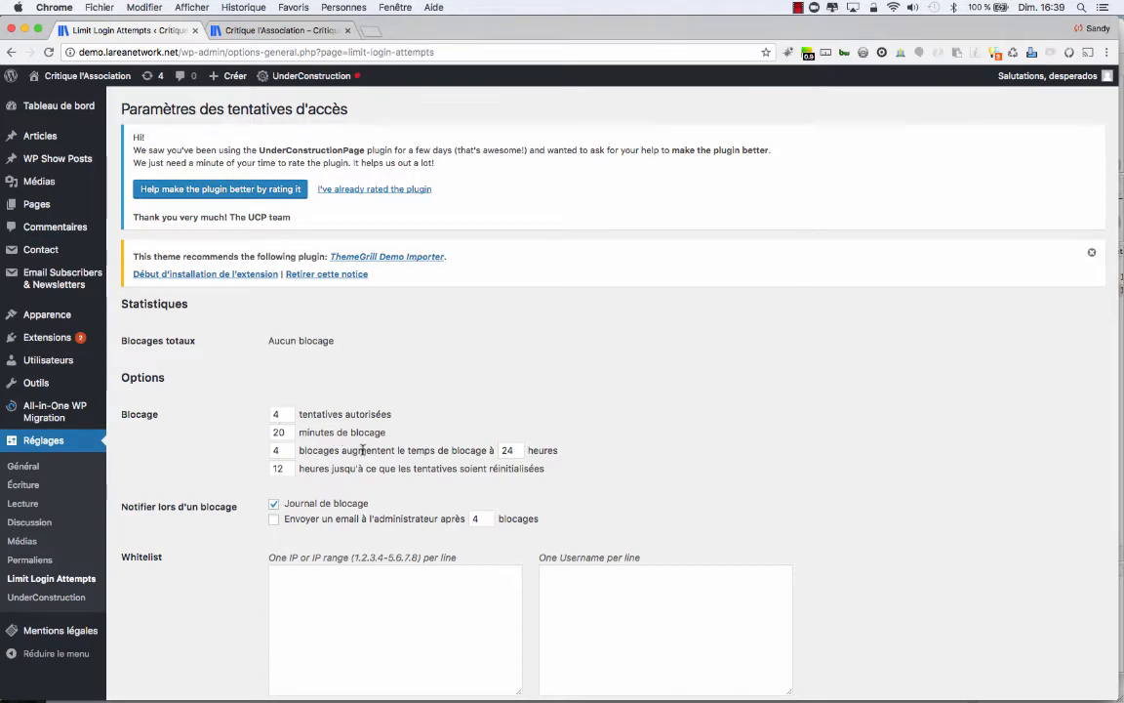
pyautogui.scroll(-3, 363, 450)
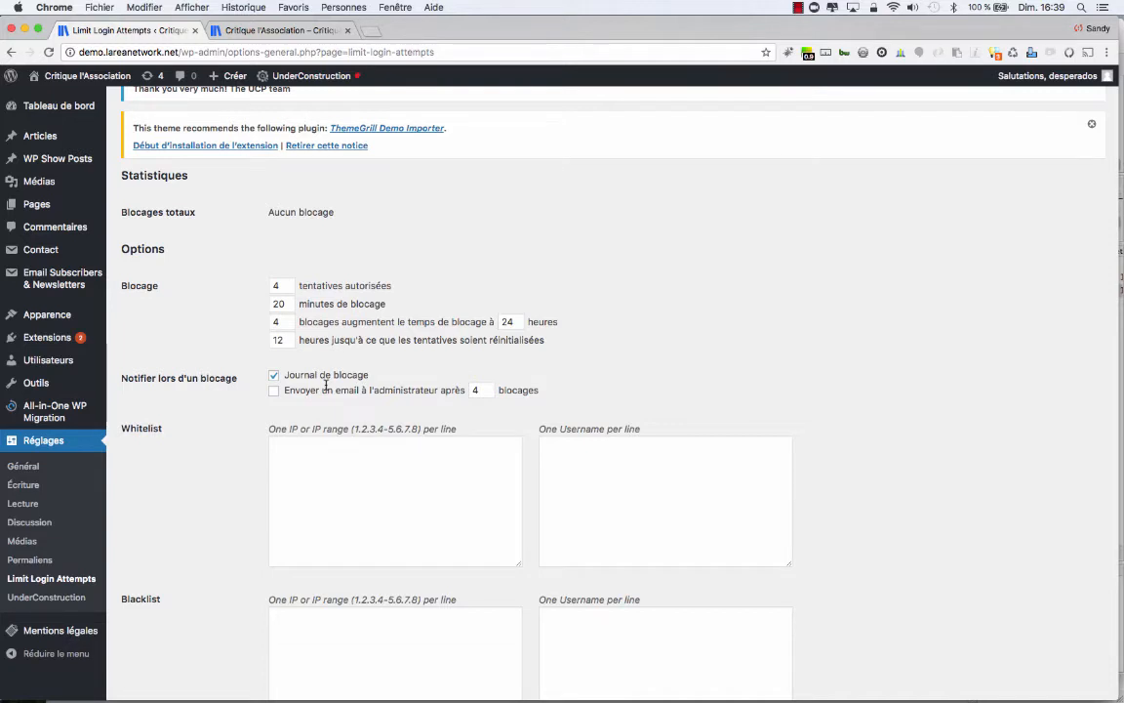
pyautogui.click(275, 391)
pyautogui.scroll(-3, 274, 393)
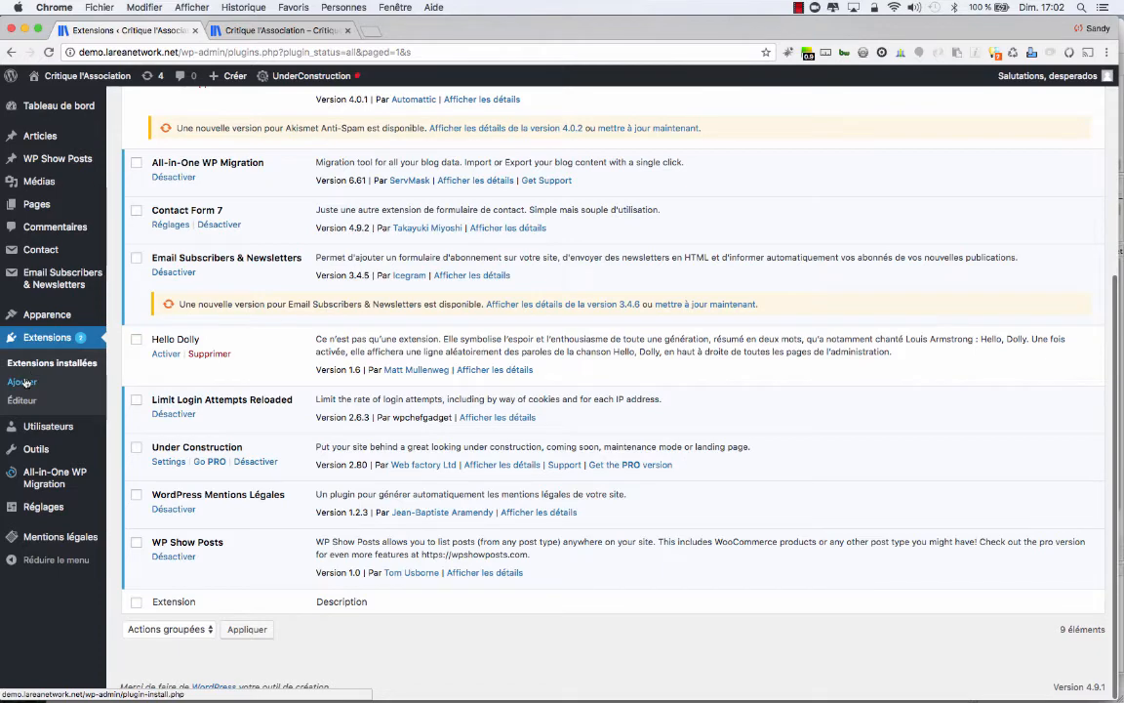
# Step: Search plugins for 'wps hide login', then install and activate WPS Hide Login
pyautogui.click(25, 382)
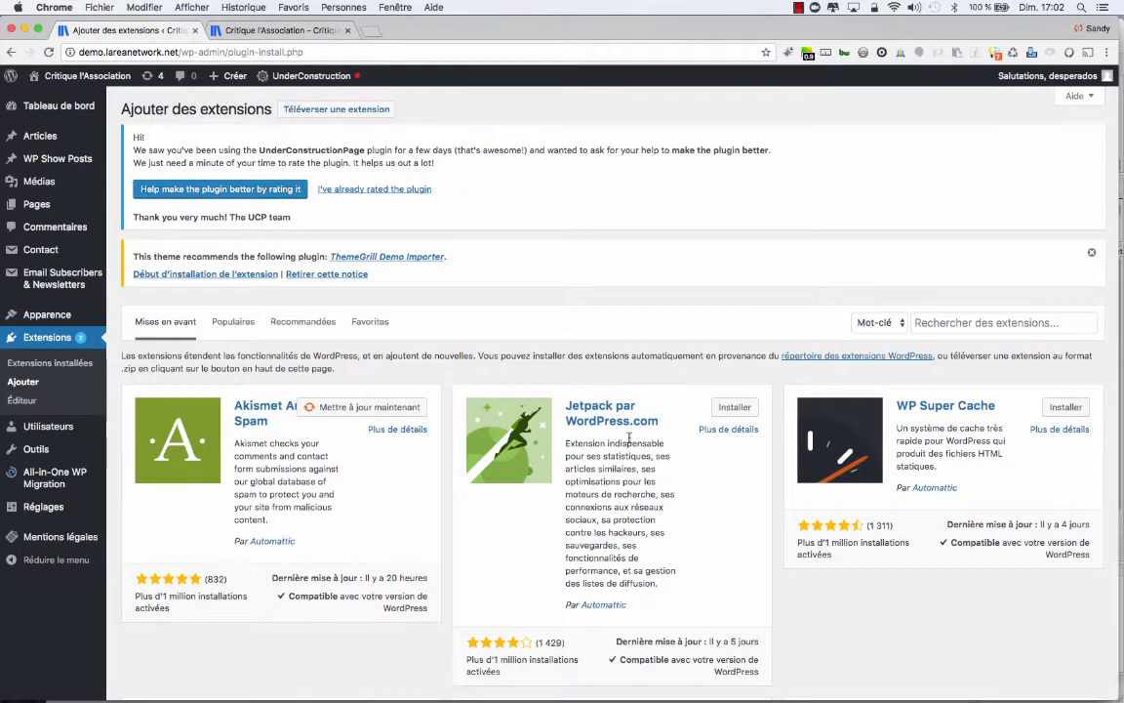
pyautogui.click(938, 322)
pyautogui.write('wps hide ')
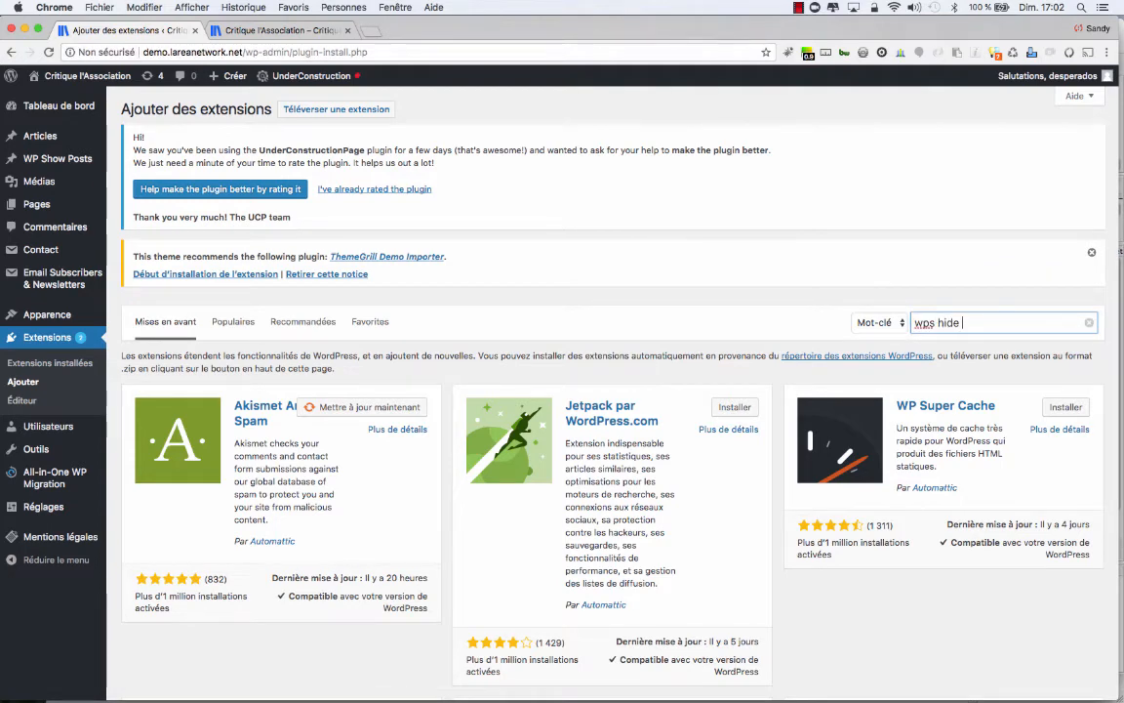
pyautogui.write('login')
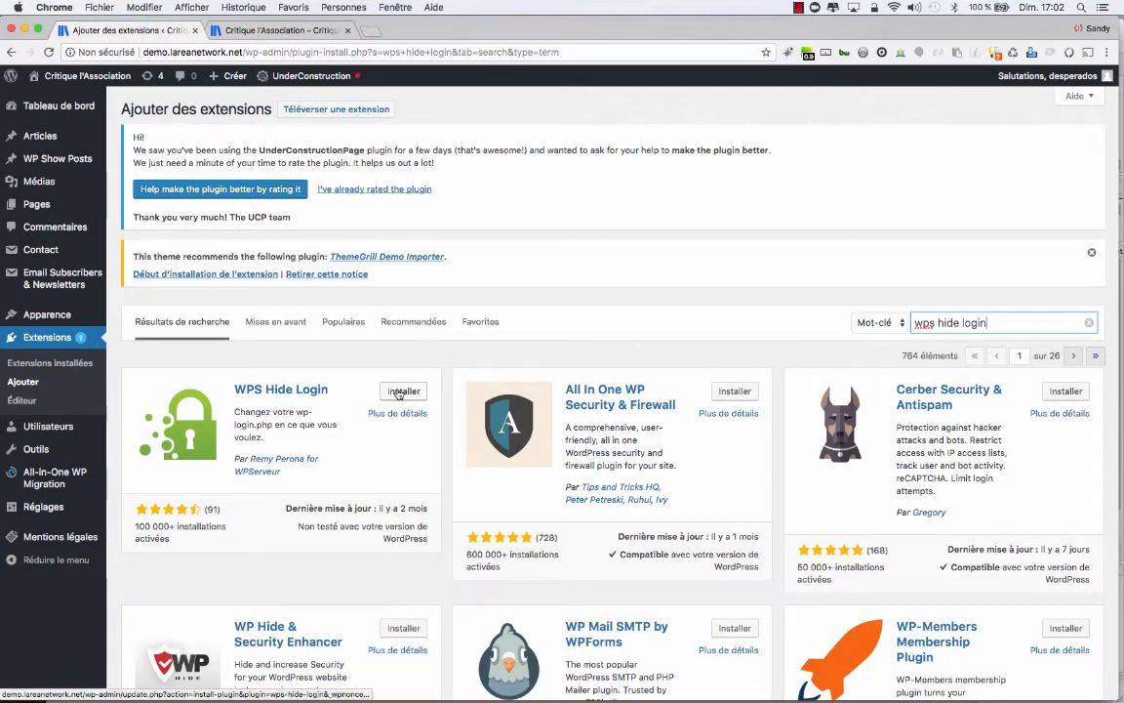
pyautogui.click(399, 392)
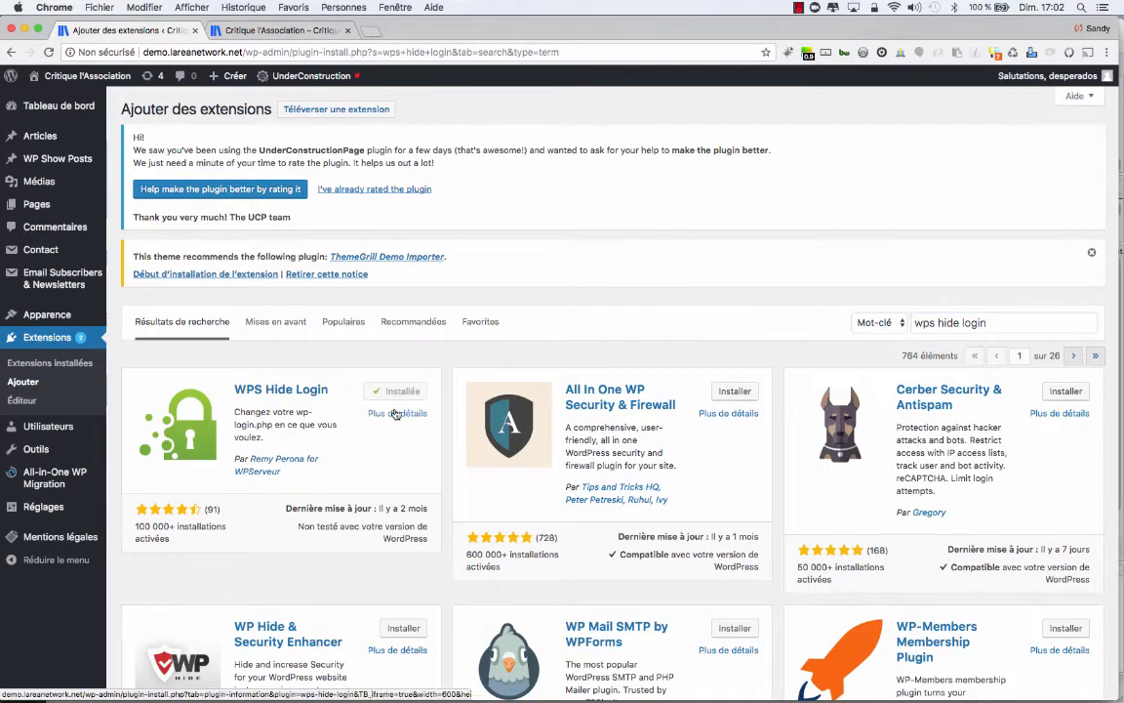
pyautogui.click(403, 396)
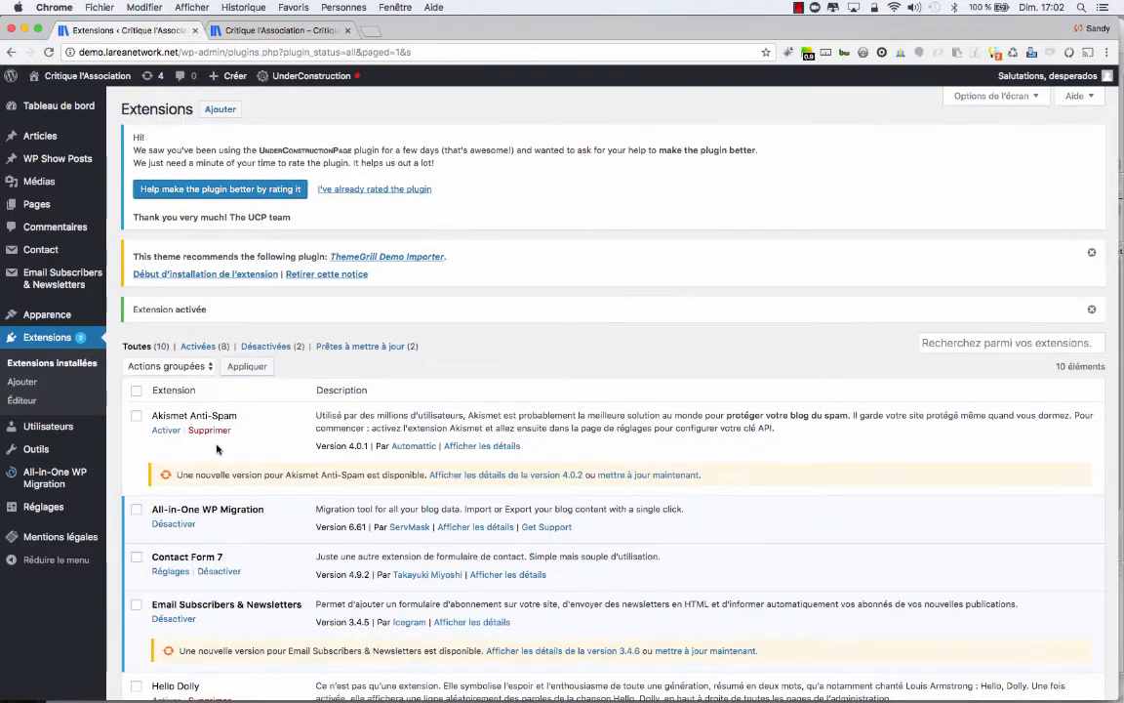
# Step: Set the WPS Hide Login URL de connexion to 'mapage' and save the changes
pyautogui.scroll(-5, 216, 448)
pyautogui.scroll(-1, 218, 449)
pyautogui.click(172, 573)
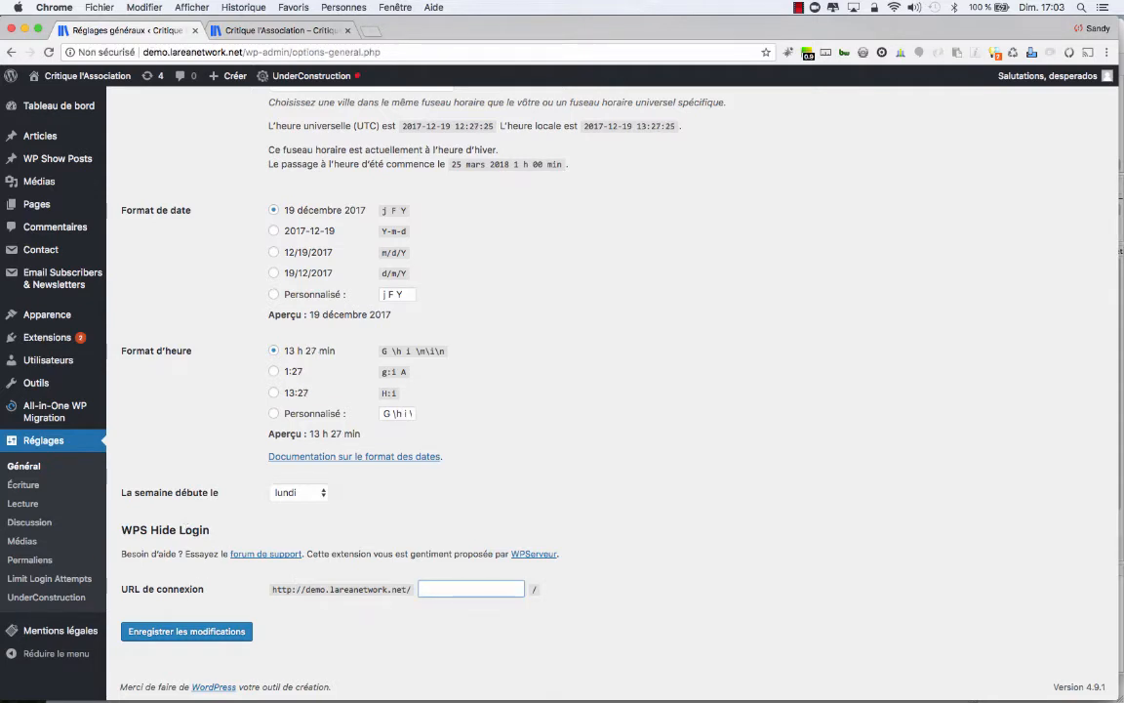
pyautogui.write('mapage')
pyautogui.click(224, 632)
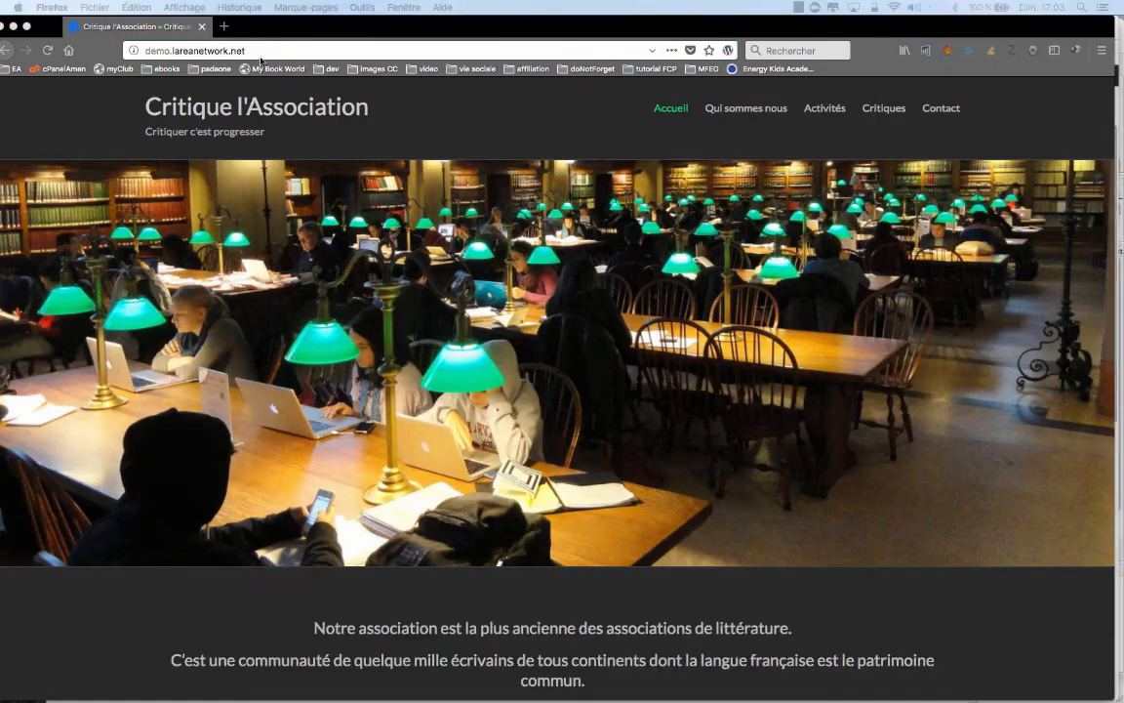
# Step: Load the old /wp-login address and confirm it shows a 'Page NON trouvée' error
pyautogui.click(264, 47)
pyautogui.press('Right')
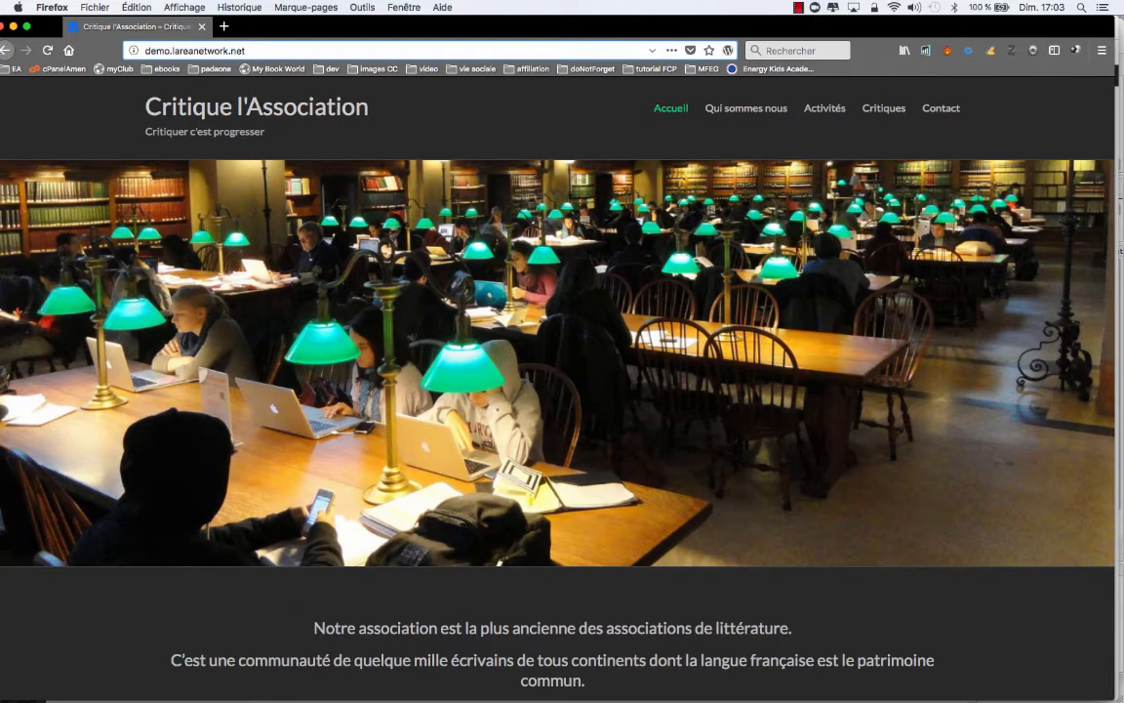
pyautogui.write('/wp')
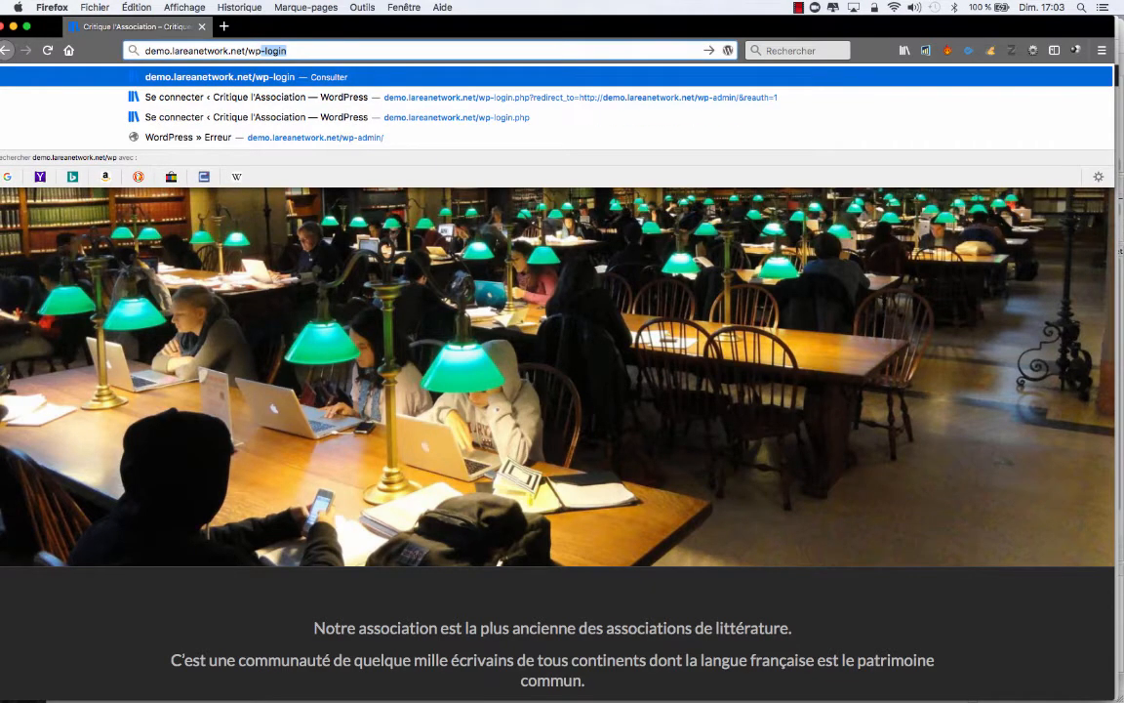
pyautogui.press('Return')
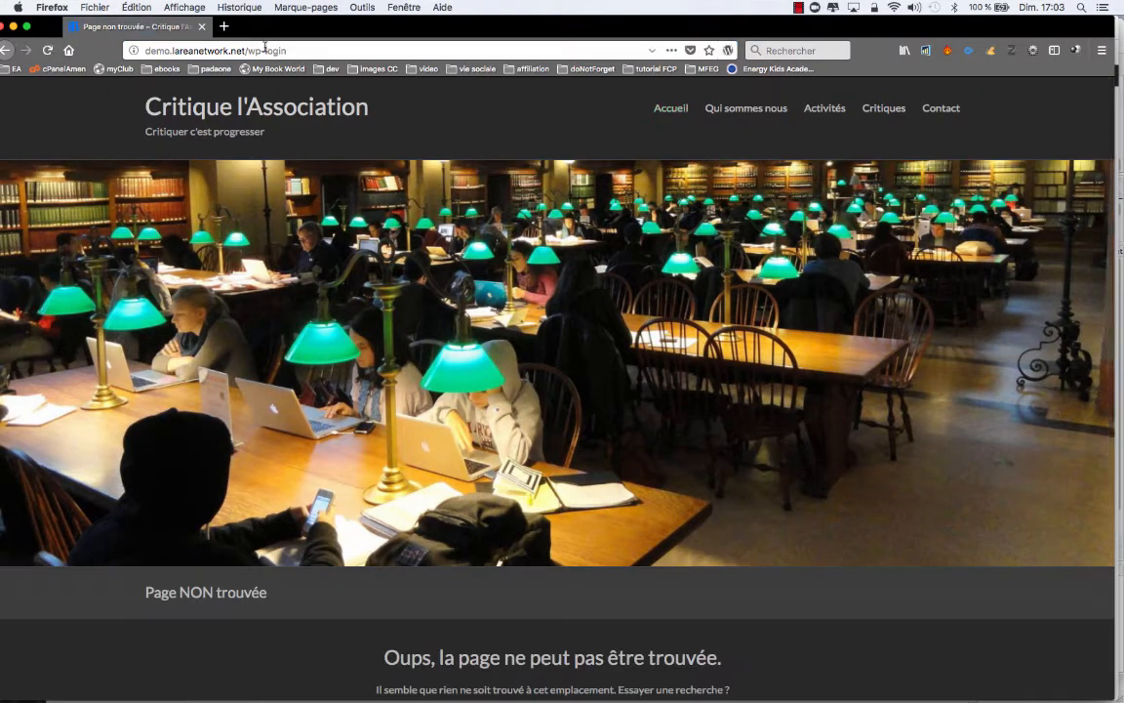
pyautogui.scroll(-3, 439, 449)
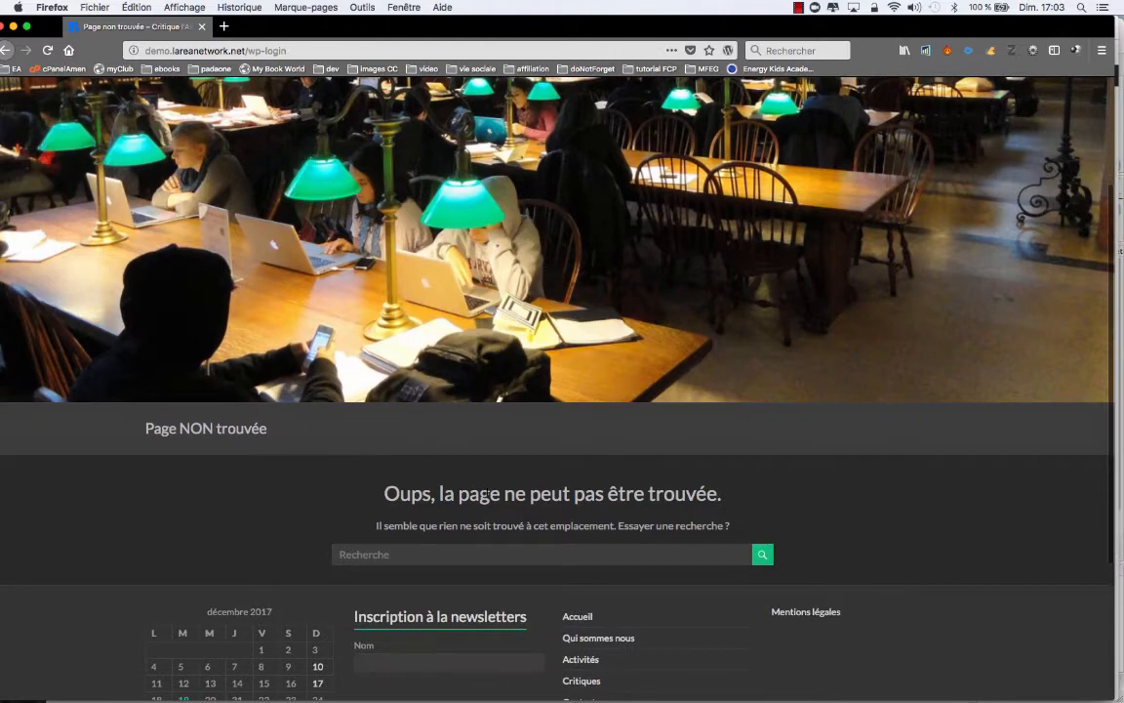
pyautogui.scroll(3, 482, 494)
# Step: Replace wp-login with 'mapage' in the address bar and load the new login URL
pyautogui.moveTo(249, 51); pyautogui.dragTo(314, 53)
pyautogui.write('mapage')
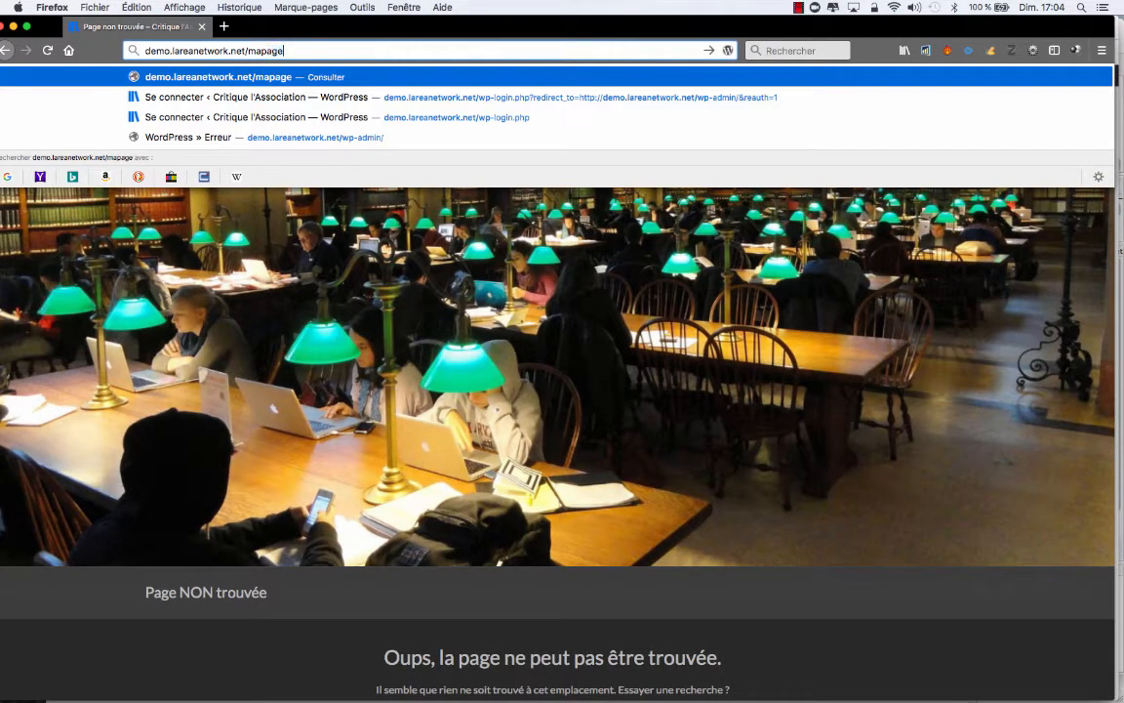
pyautogui.press('Return')
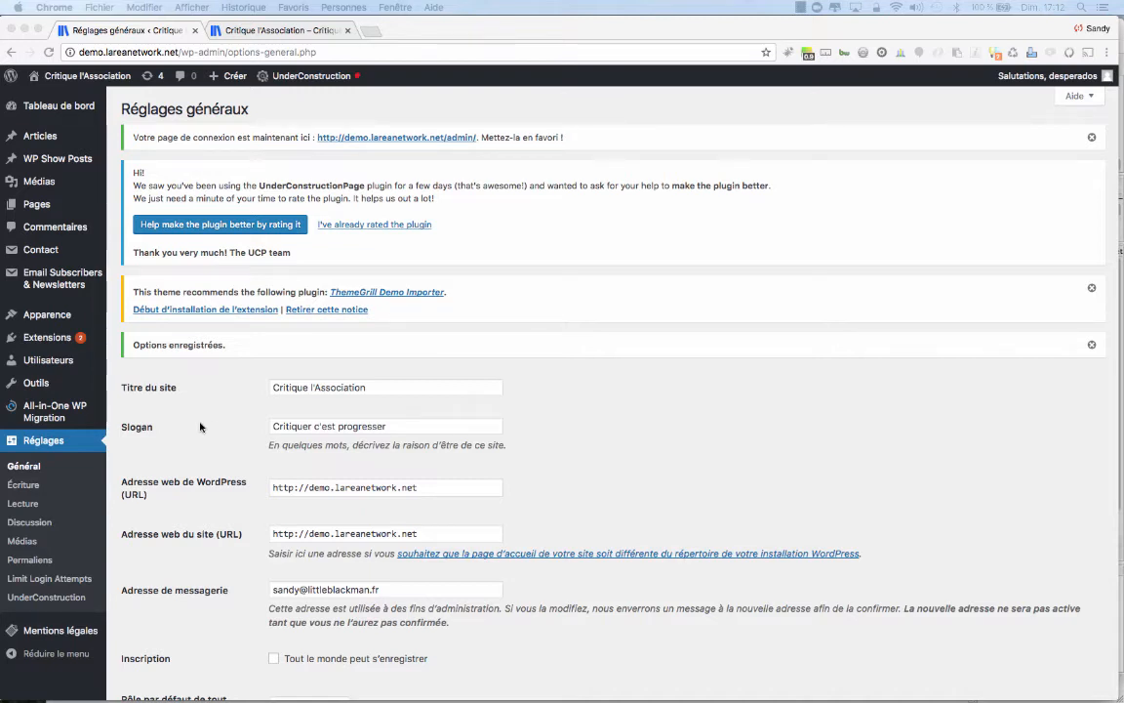
# Step: Search plugins for 'wp login recaptcha', then install and activate WP Login reCAPTCHA
pyautogui.click(57, 319)
pyautogui.moveTo(49, 336)
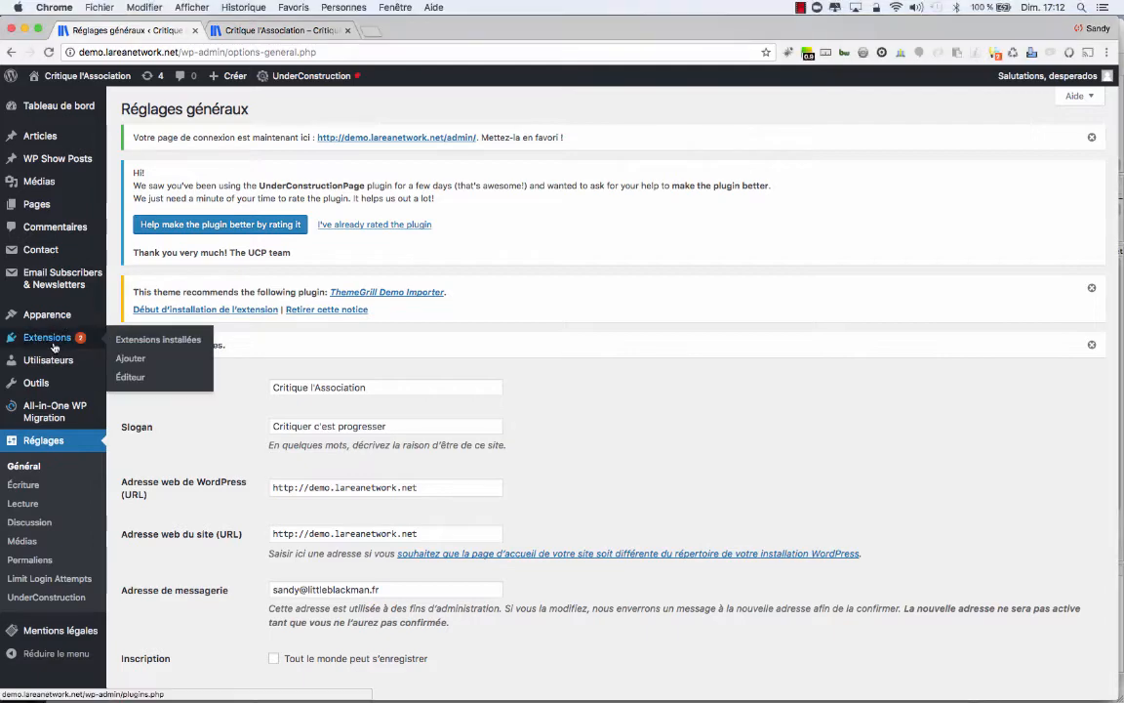
pyautogui.click(149, 363)
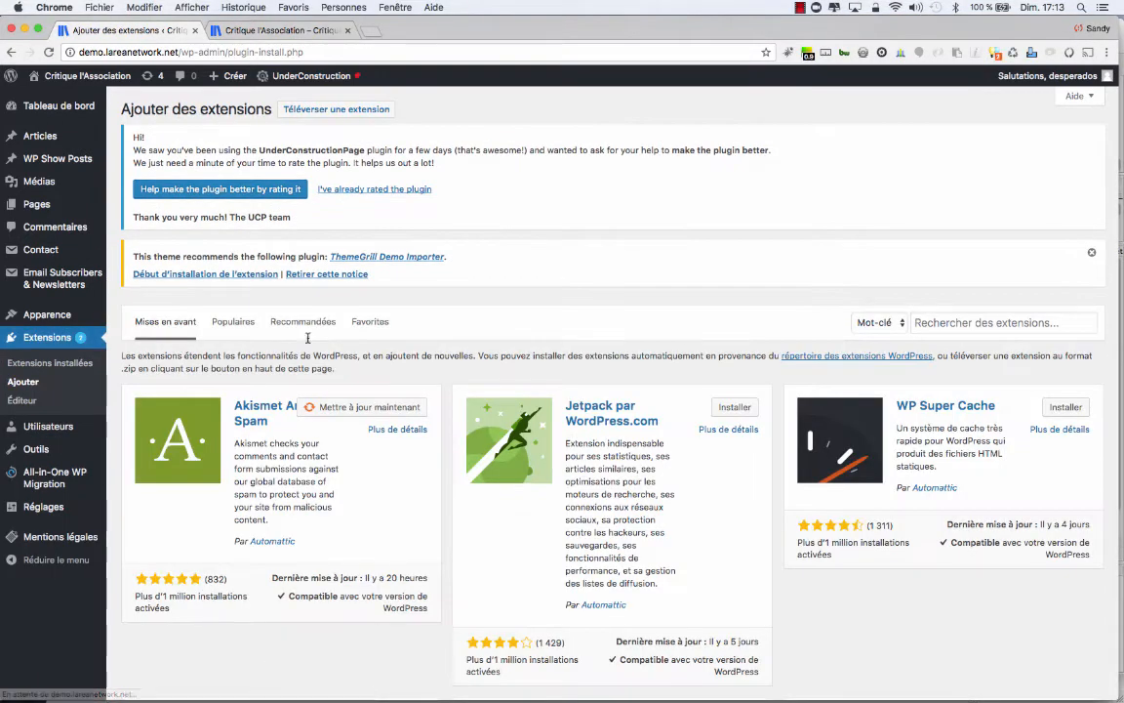
pyautogui.click(955, 322)
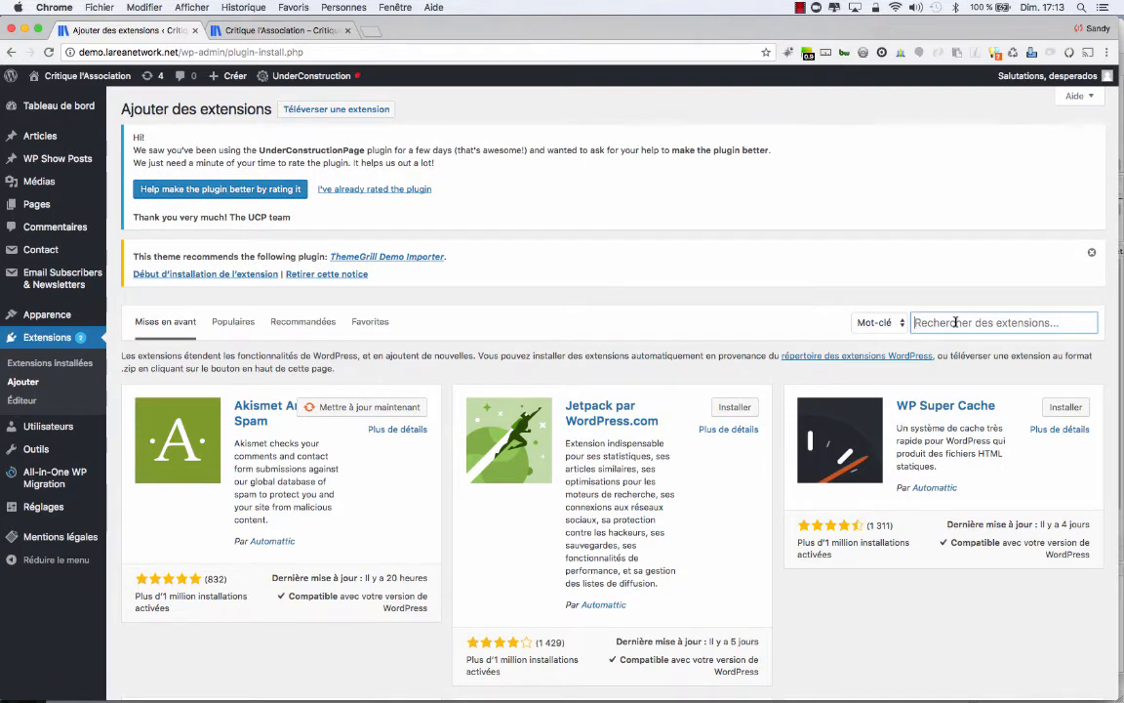
pyautogui.write('wp login ')
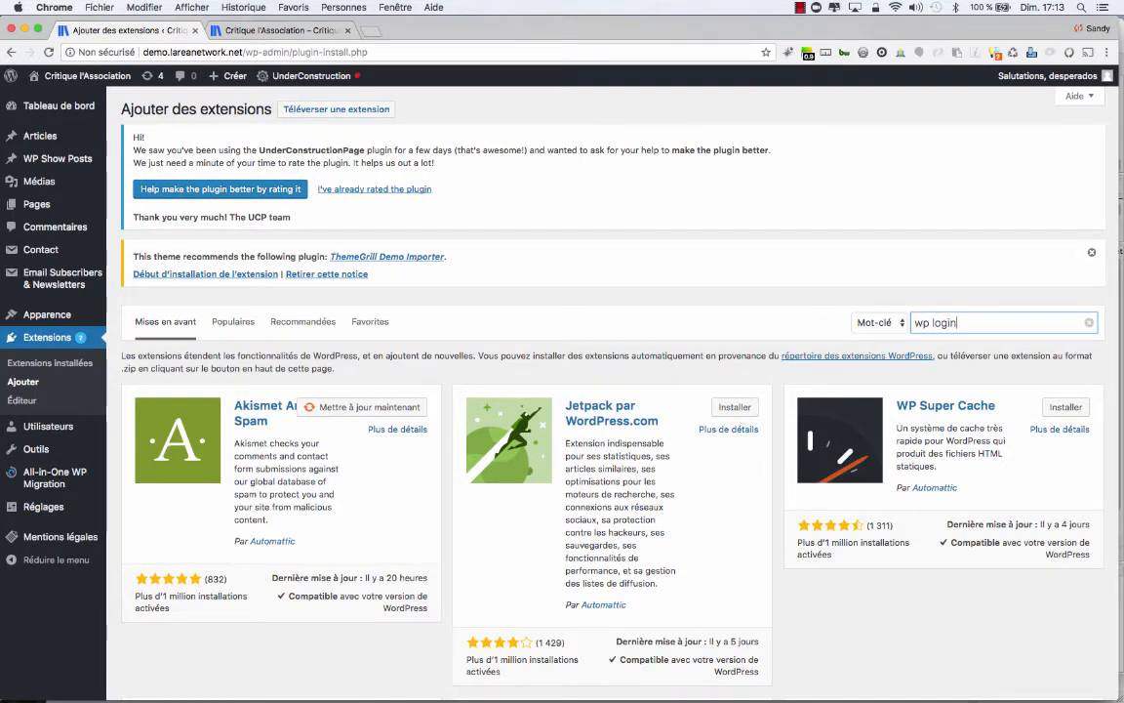
pyautogui.write('recaptcha')
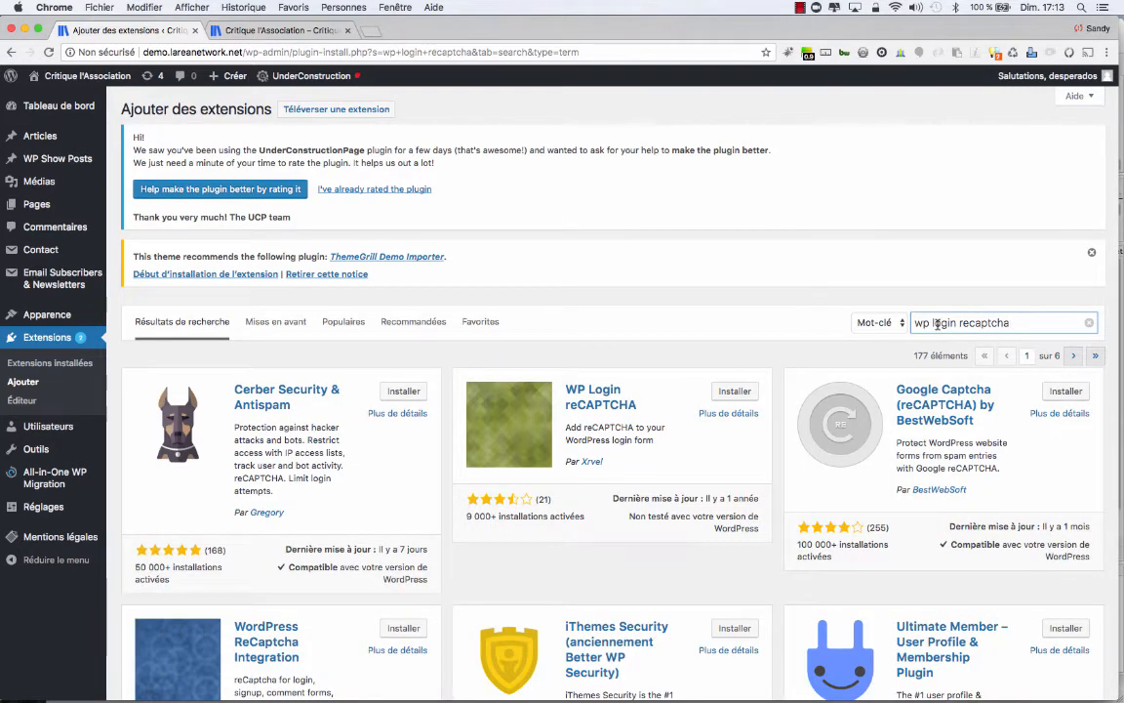
pyautogui.click(735, 390)
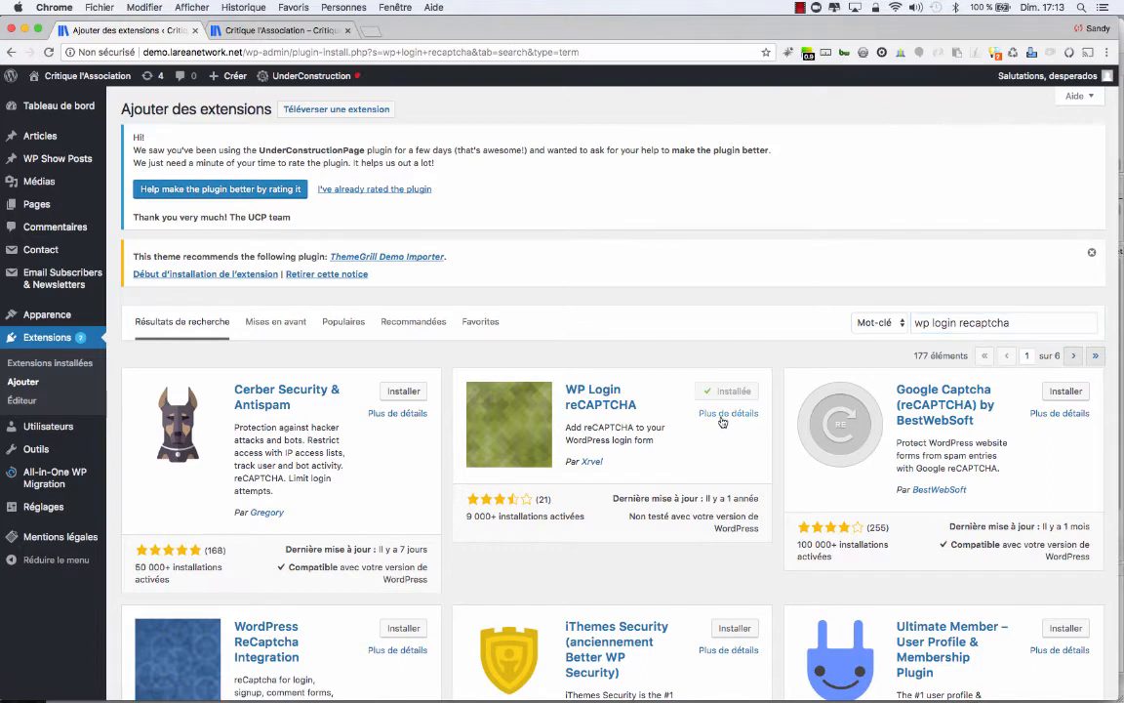
pyautogui.click(737, 390)
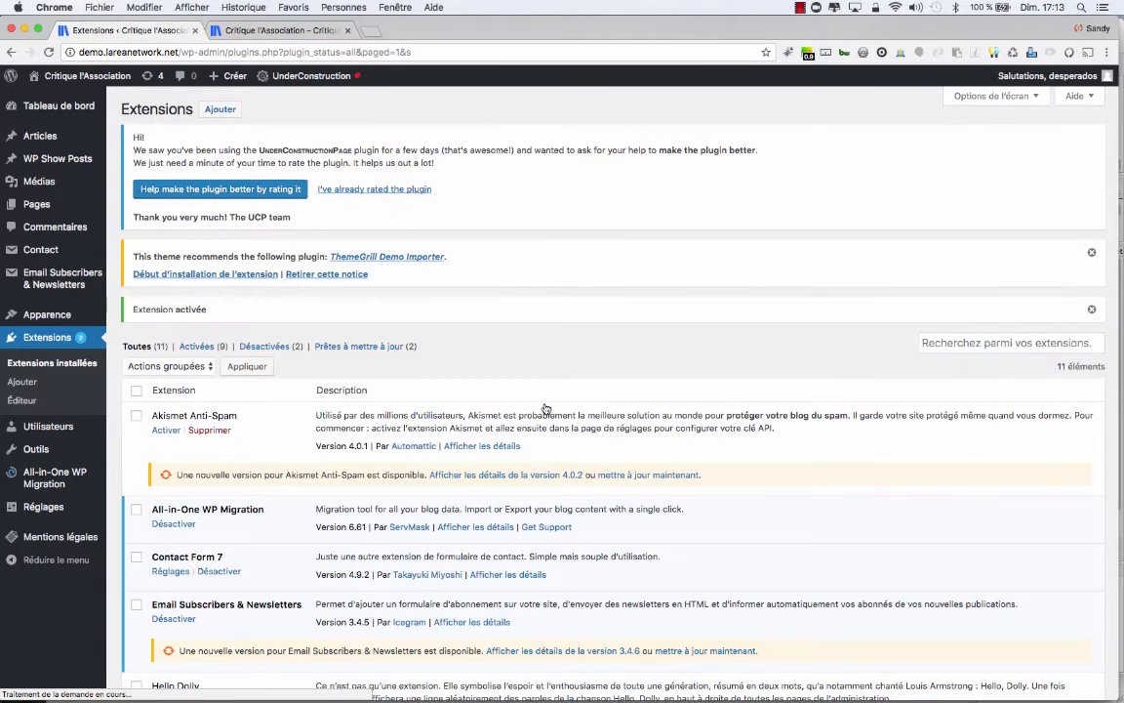
# Step: Open the Login reCAPTCHA settings and select the empty site key and secret key fields
pyautogui.scroll(-5, 347, 512)
pyautogui.scroll(-2, 346, 512)
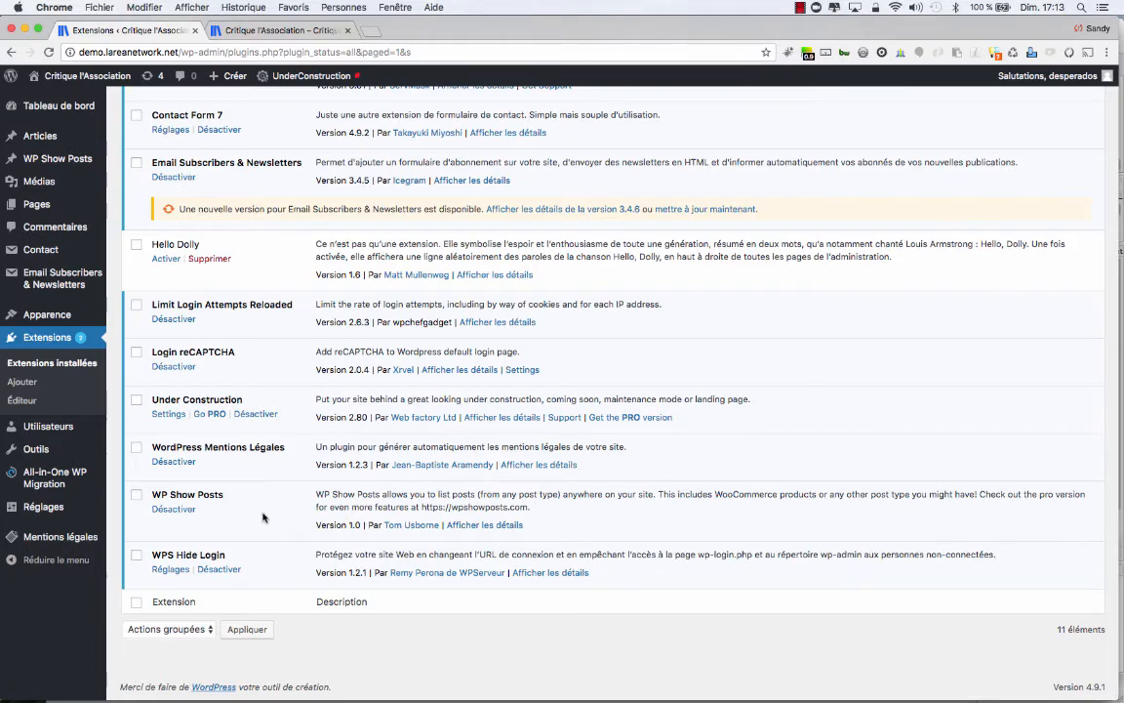
pyautogui.click(522, 370)
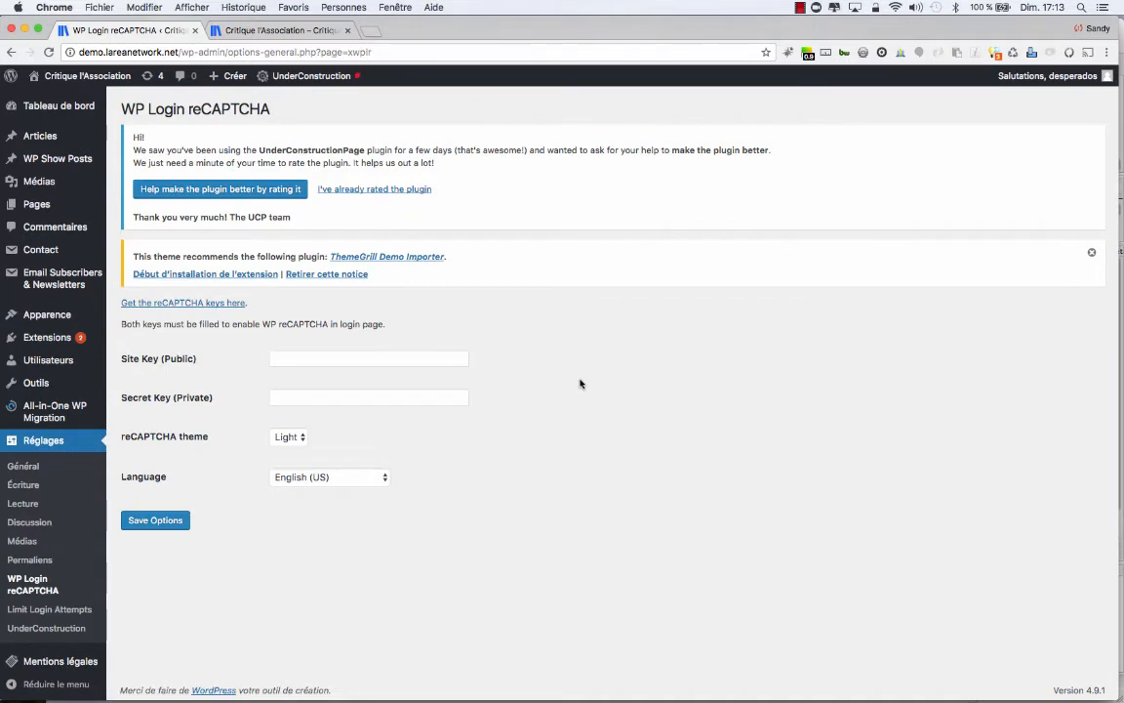
pyautogui.click(333, 358)
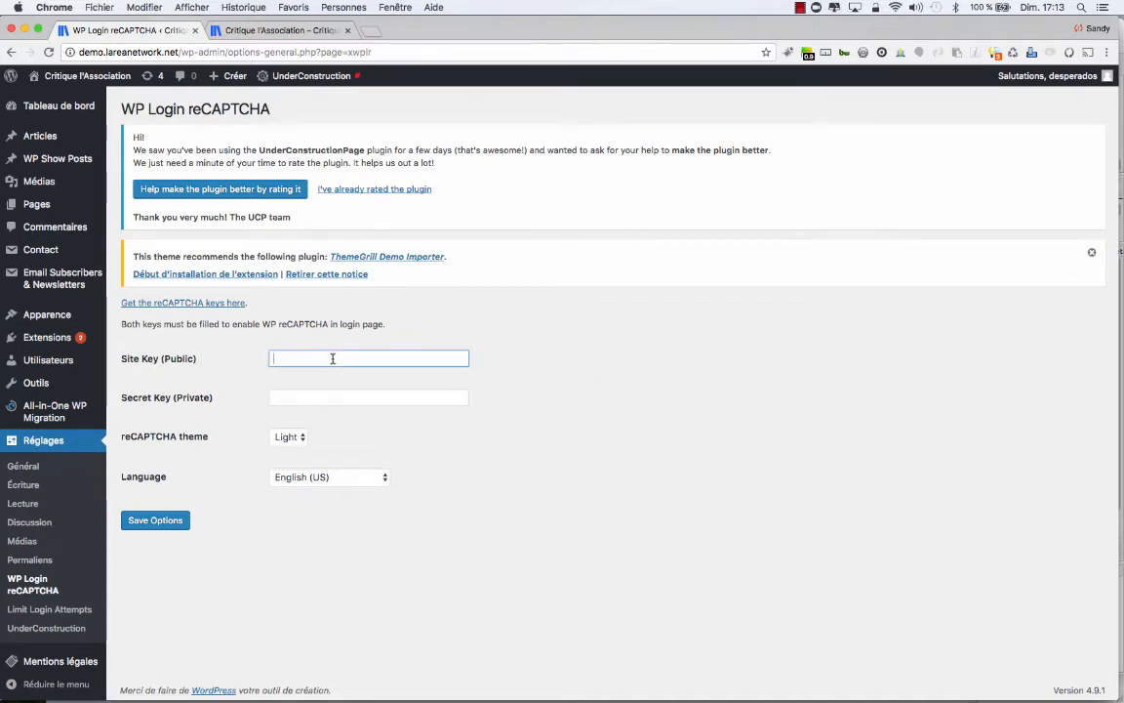
pyautogui.click(312, 397)
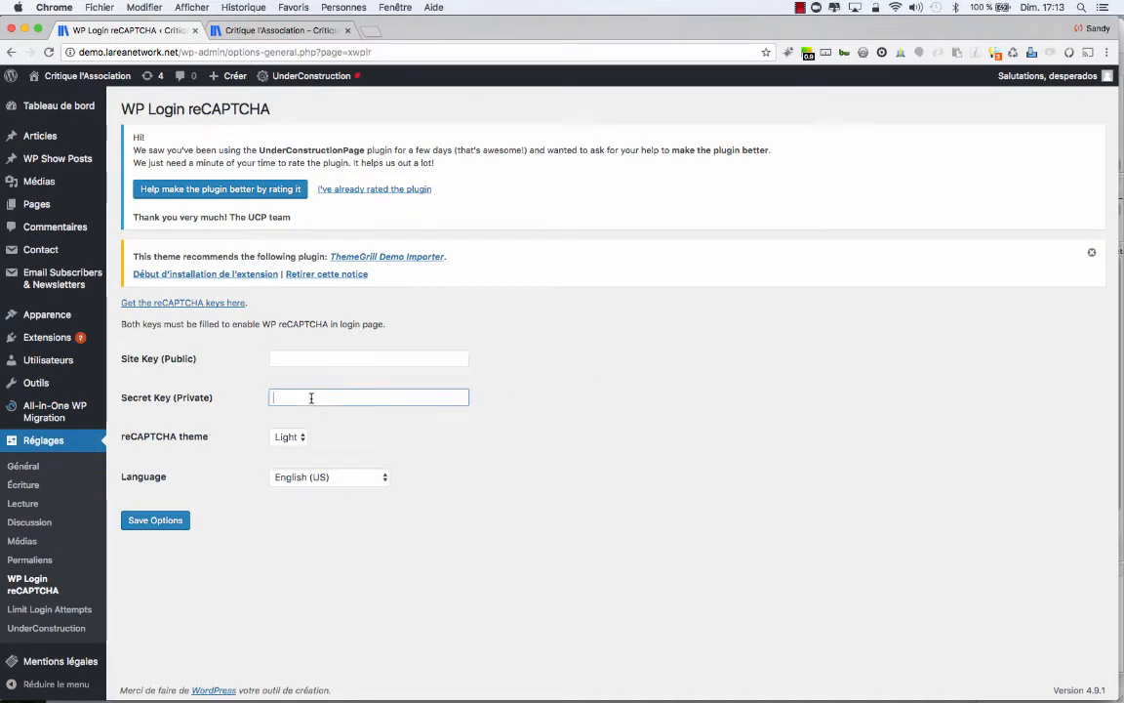
# Step: Keep the reCAPTCHA theme on Light and the language on English (US)
pyautogui.click(293, 437)
pyautogui.click(340, 452)
pyautogui.click(339, 477)
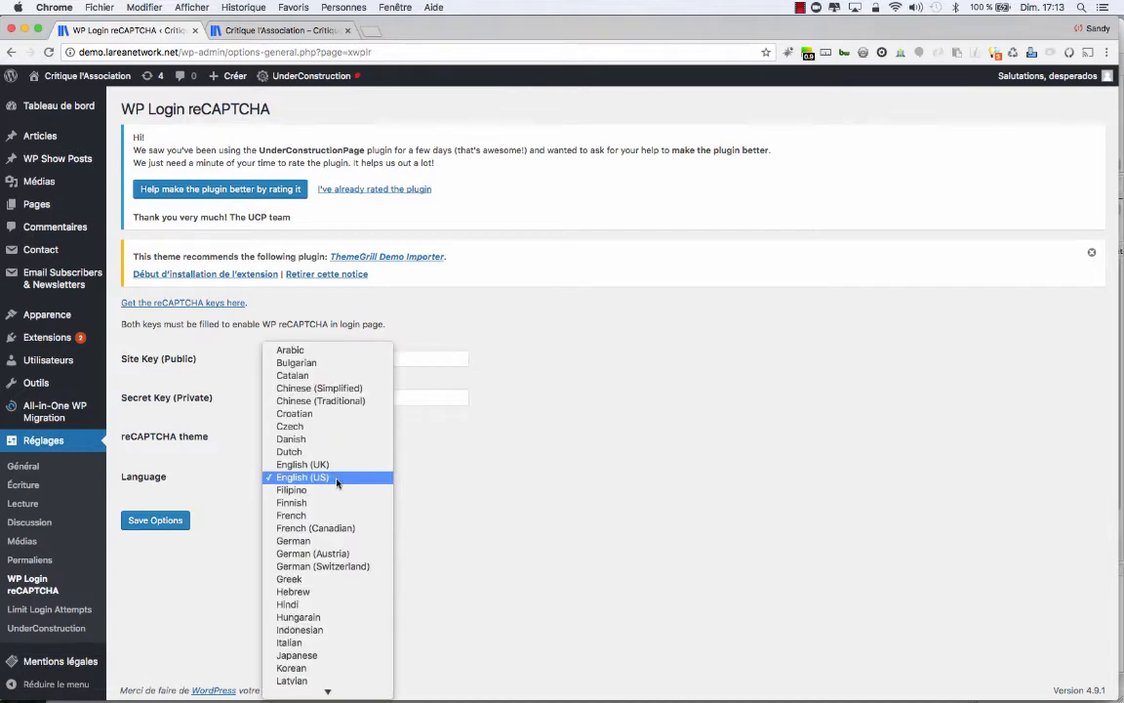
pyautogui.click(507, 475)
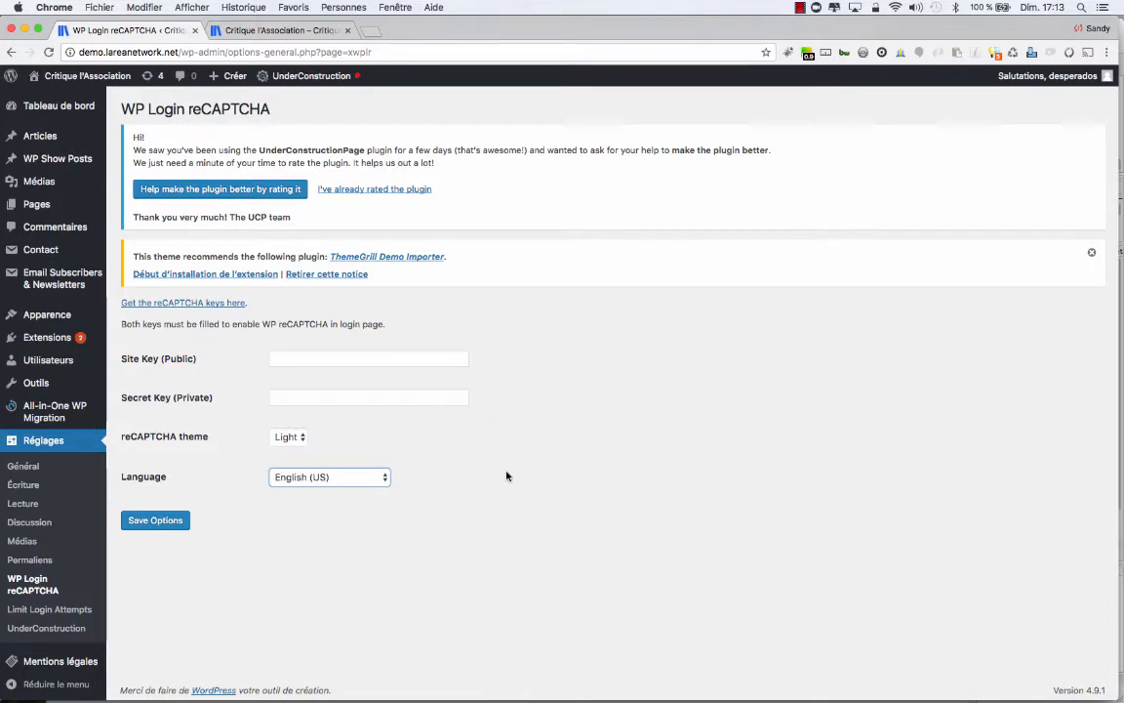
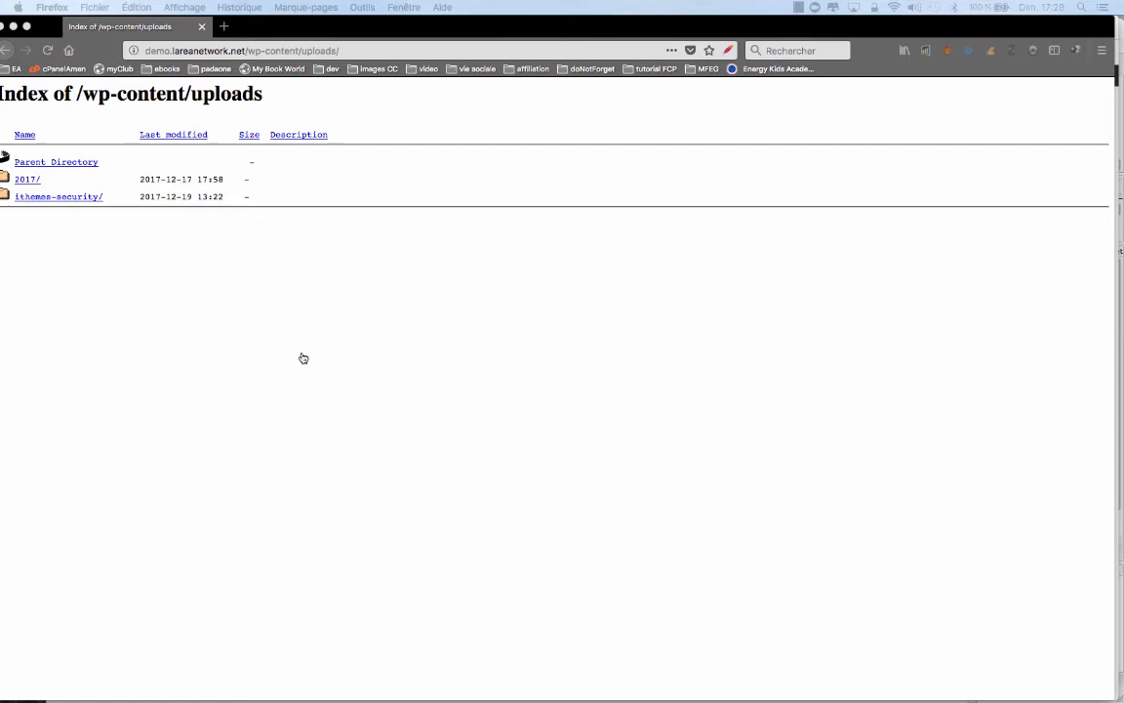
# Step: Open /demo/.htaccess from FileZilla for editing with Afficher / Éditer
pyautogui.press('super+Tab')
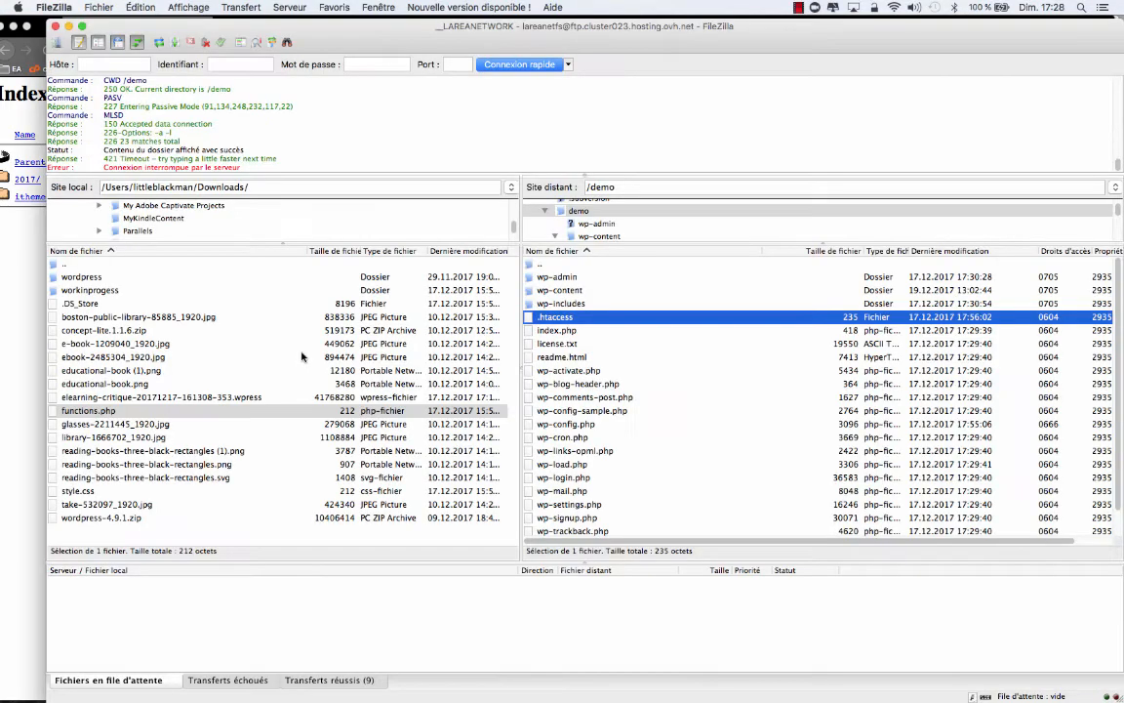
pyautogui.rightClick(577, 320)
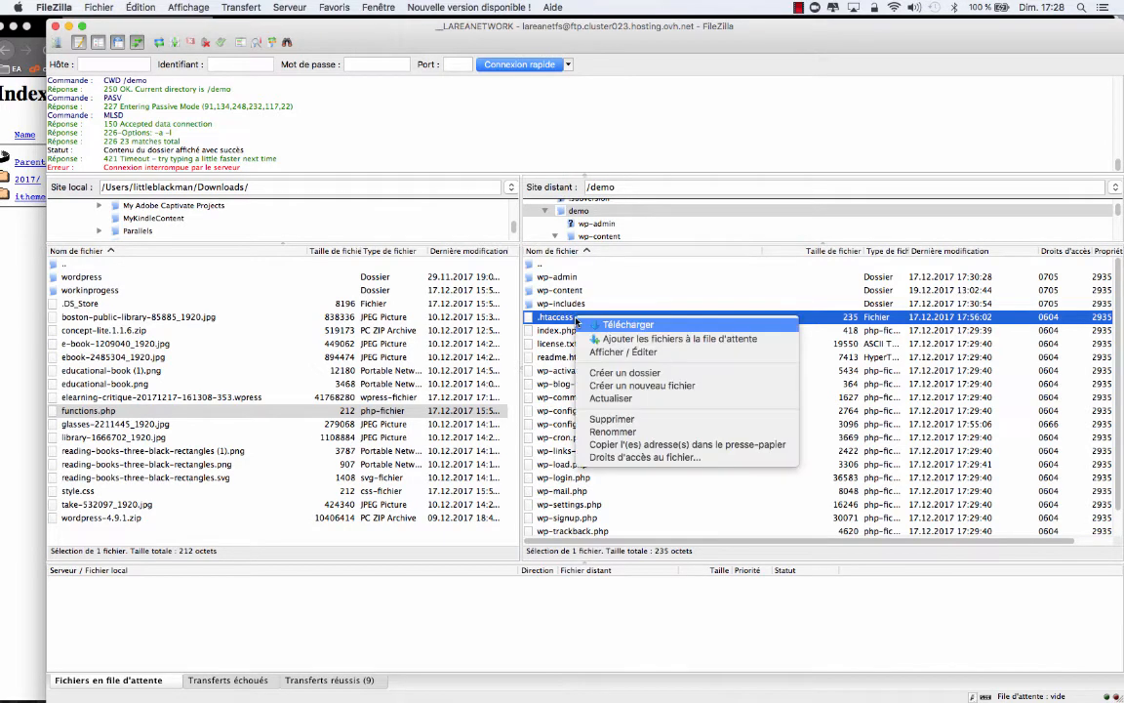
pyautogui.click(623, 352)
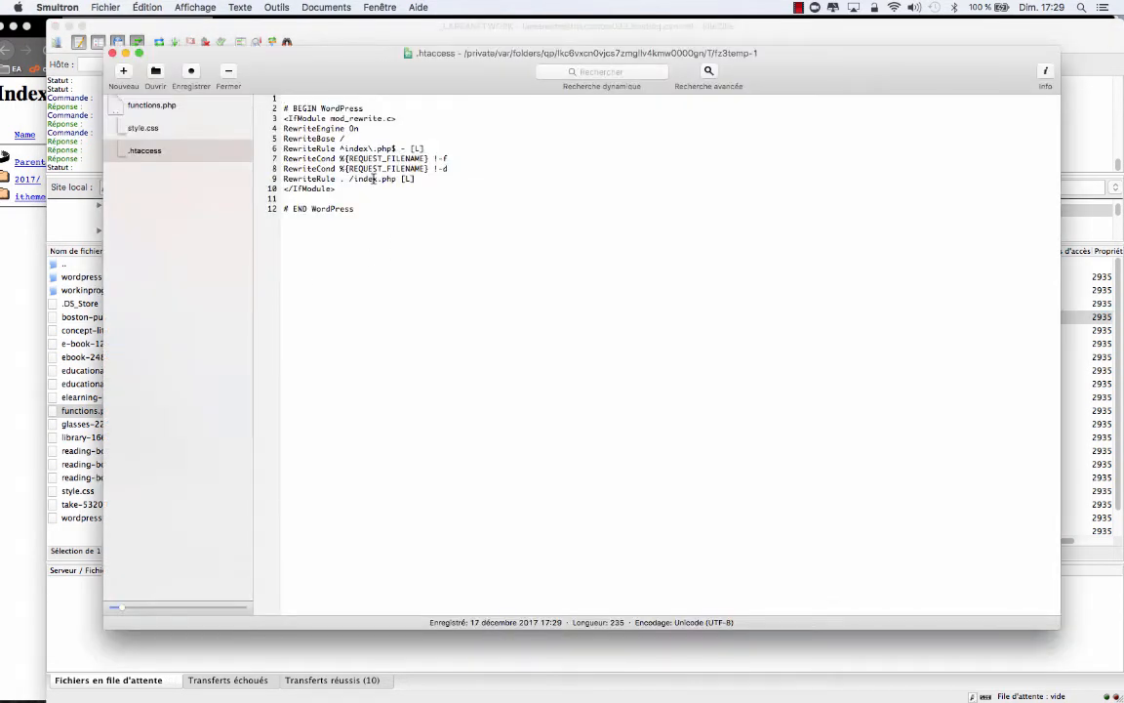
# Step: Add 'Options All -Indexes' as the first line of .htaccess, then save and upload it
pyautogui.press('Return')
pyautogui.press('Up')
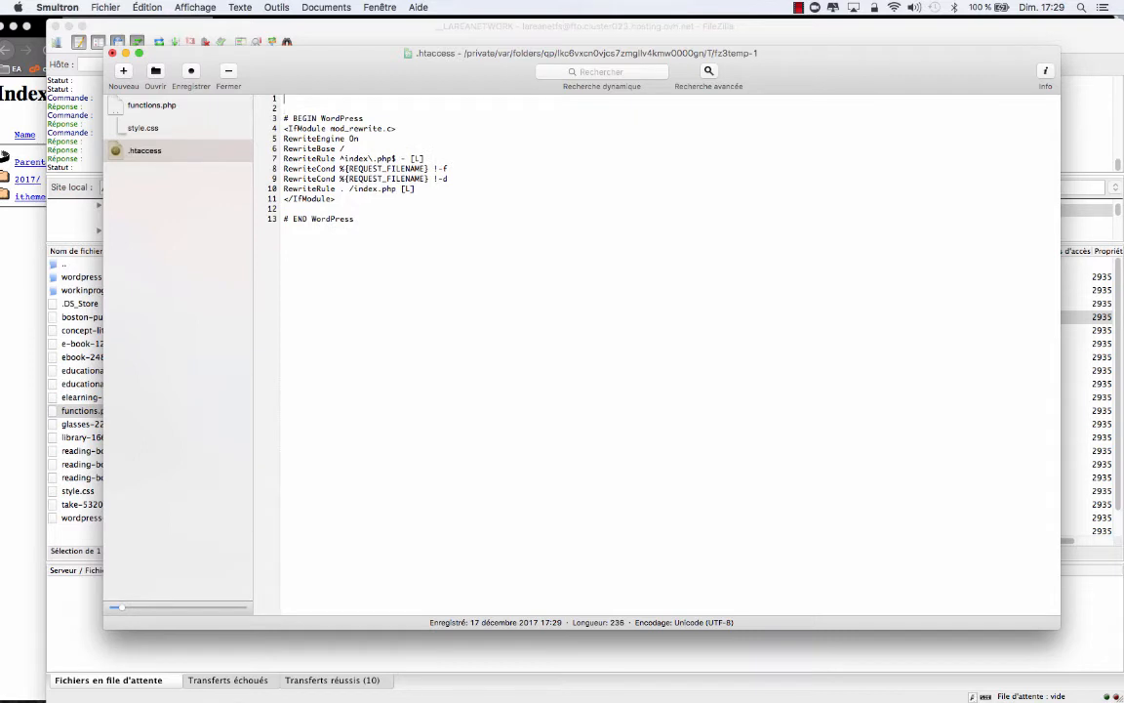
pyautogui.write('Options All -Indexes')
pyautogui.press('super+q')
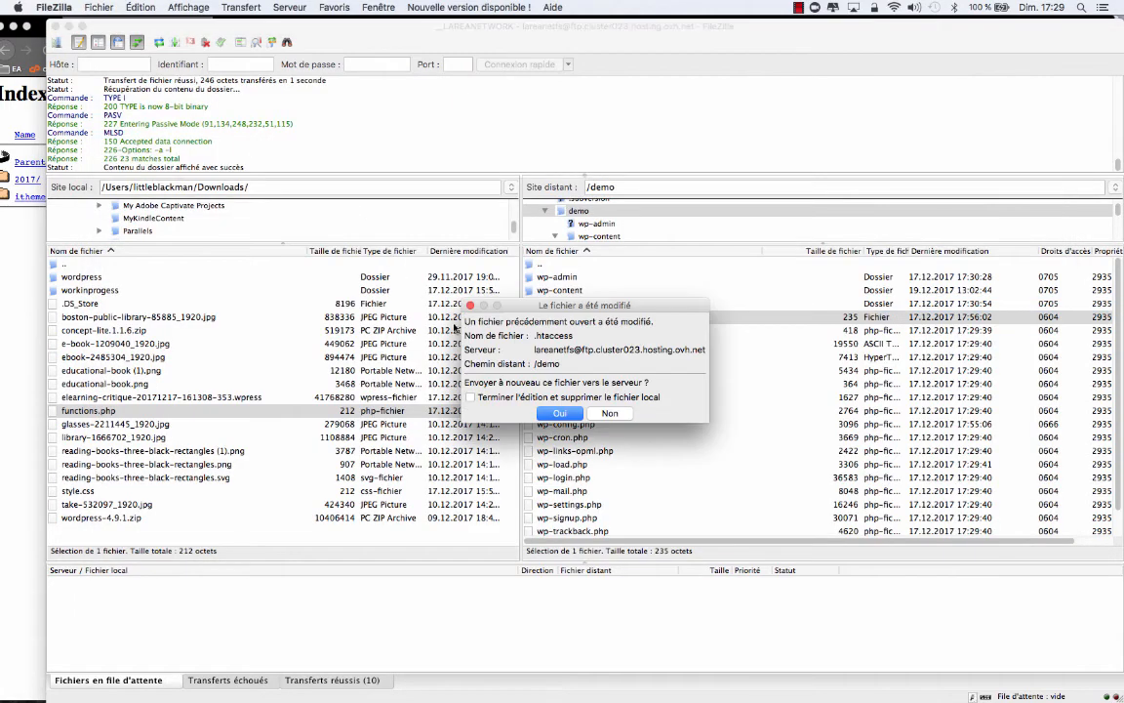
pyautogui.click(560, 414)
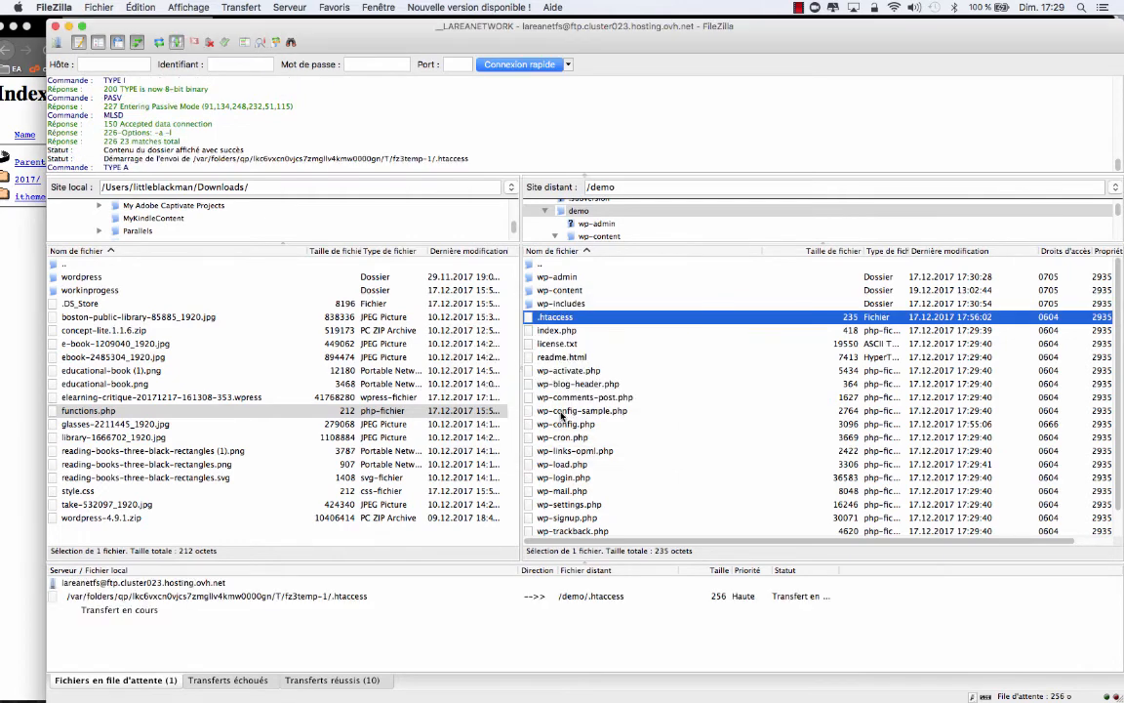
# Step: Reload the uploads listing in Firefox to confirm it now returns 403 Forbidden
pyautogui.click(4, 247)
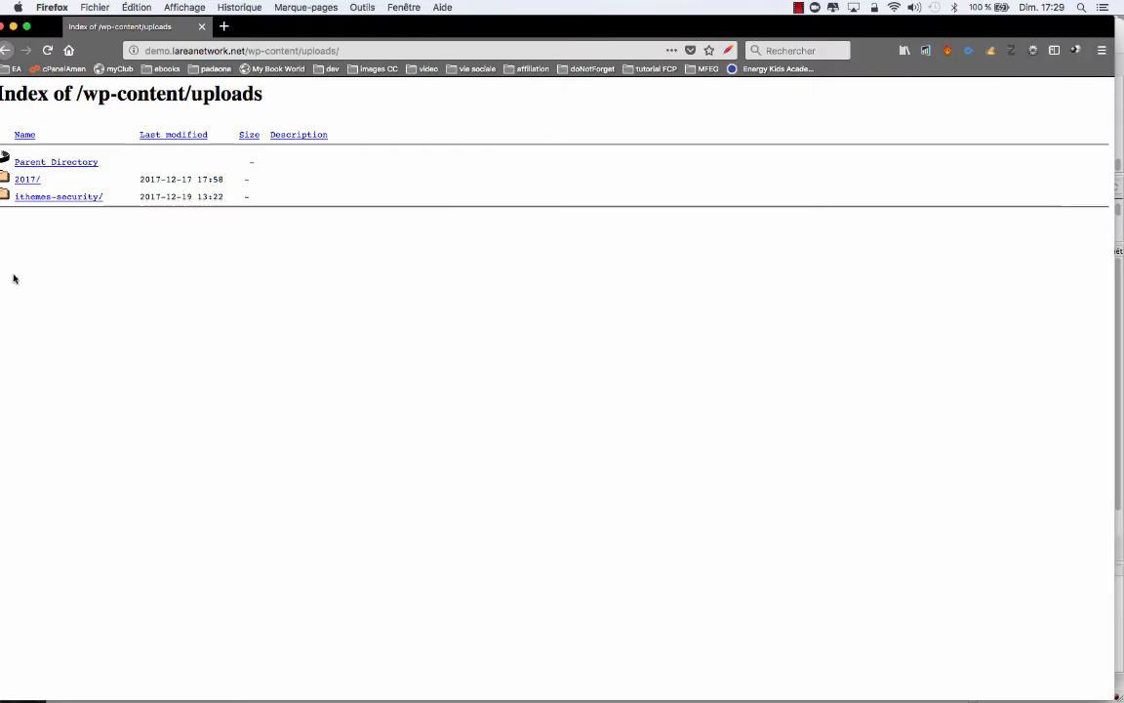
pyautogui.press('super+r')
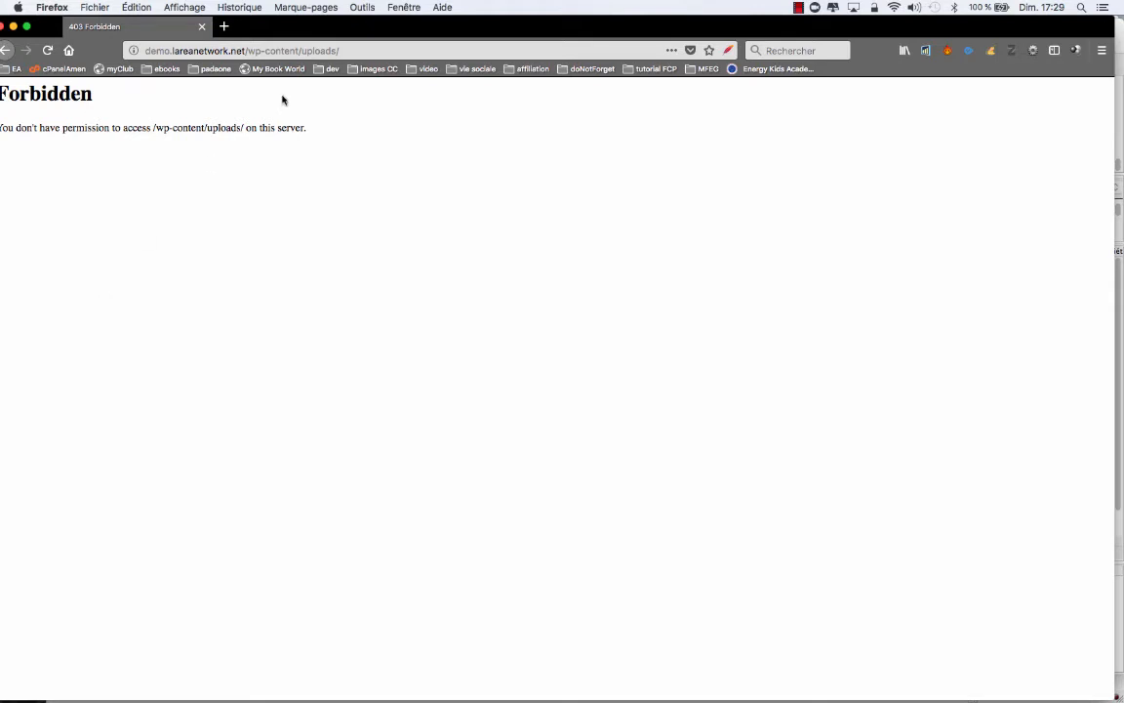
pyautogui.press('super+Tab')
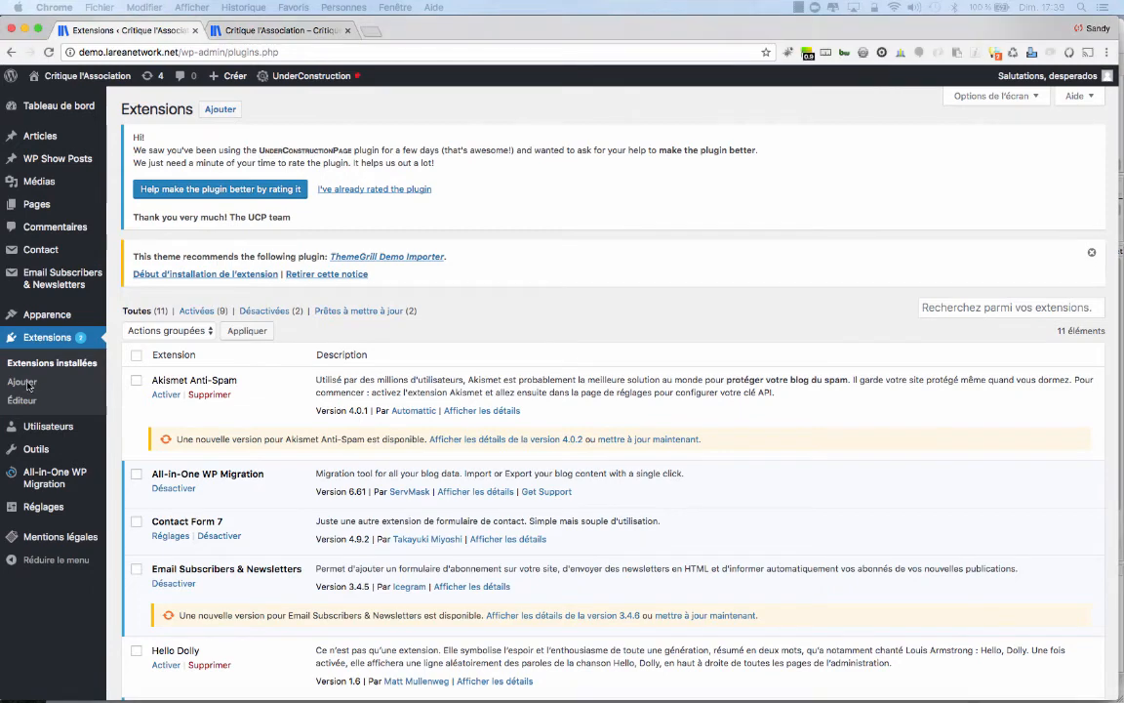
# Step: Search 'updraft', install and activate UpdraftPlus, then open its Réglages page
pyautogui.click(29, 386)
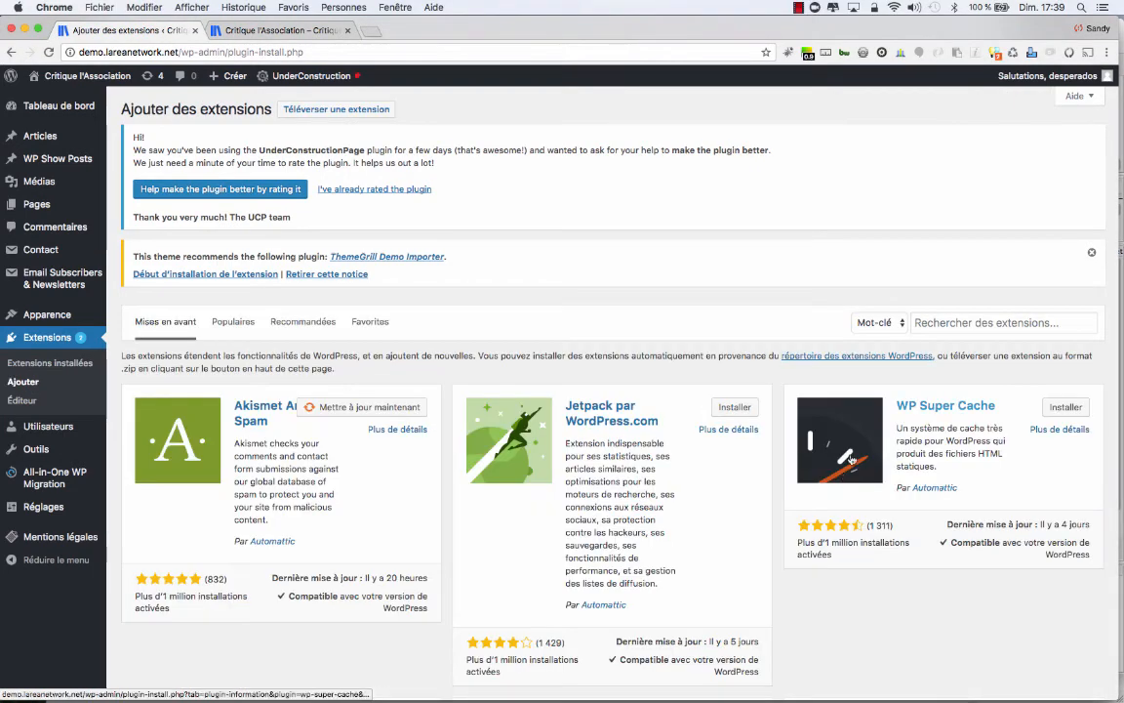
pyautogui.click(963, 325)
pyautogui.write('upd')
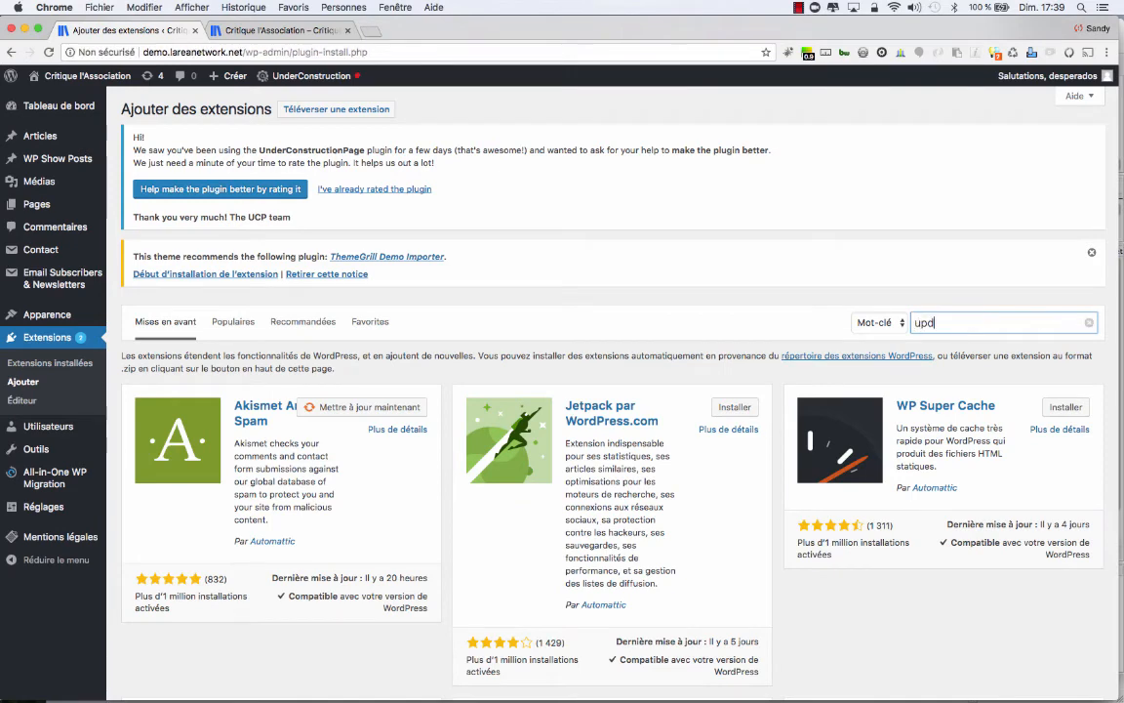
pyautogui.write('ar')
pyautogui.press('BackSpace')
pyautogui.press('BackSpace')
pyautogui.write('raft')
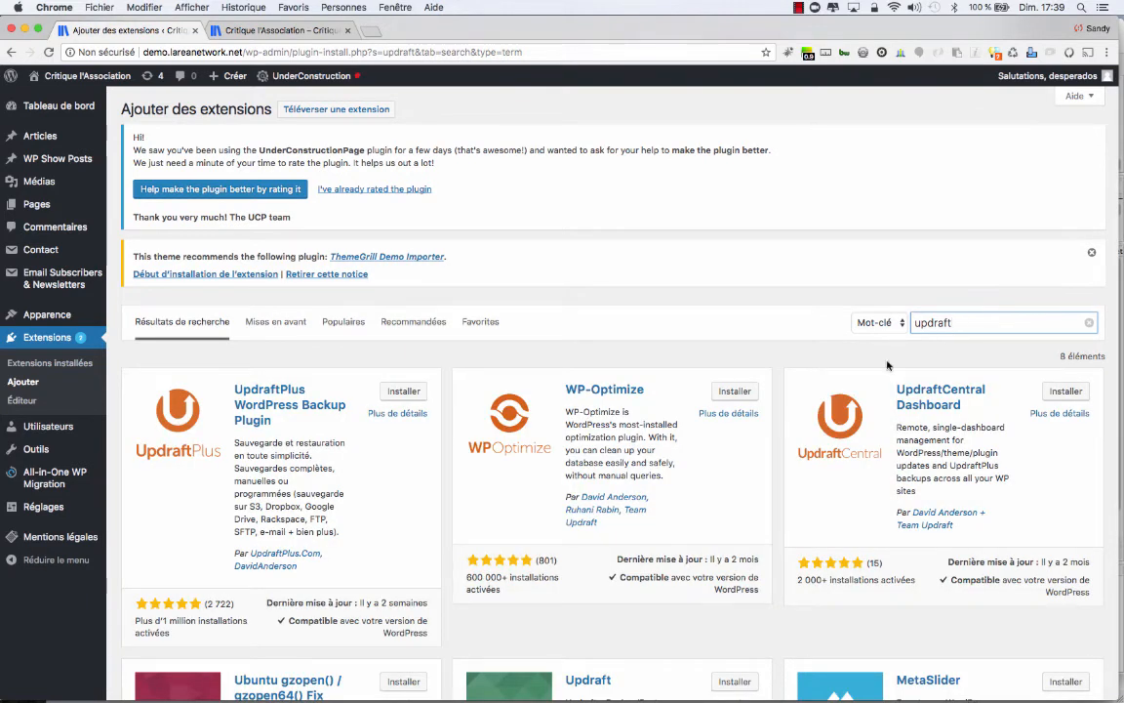
pyautogui.click(404, 392)
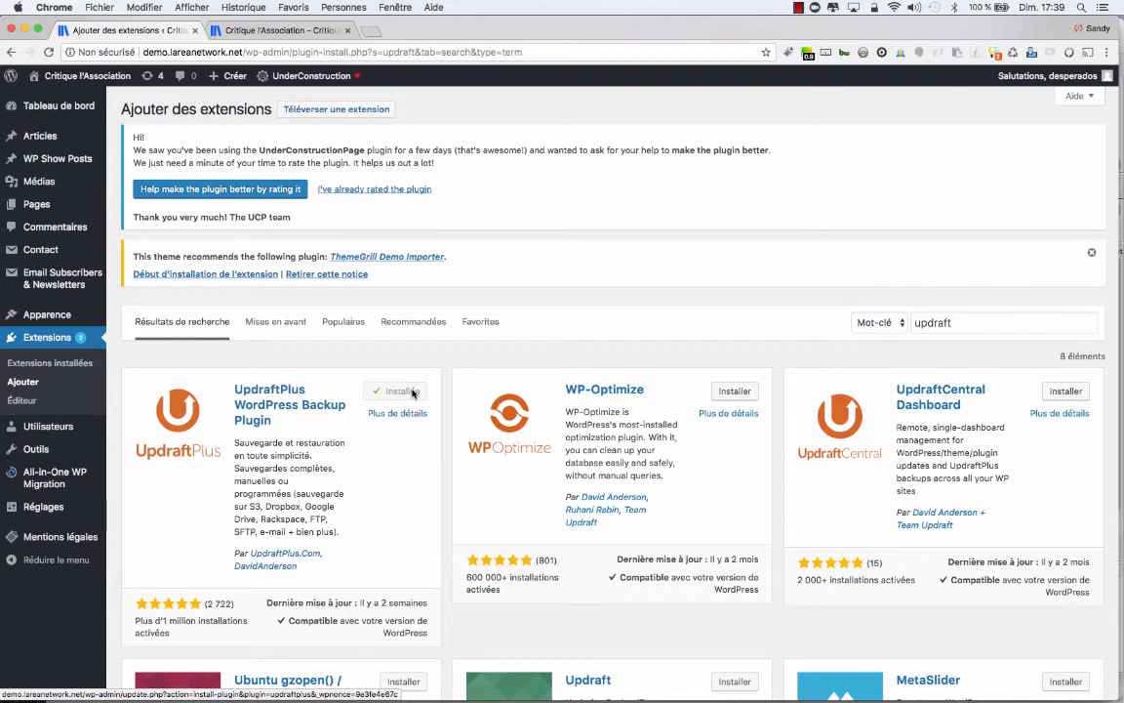
pyautogui.click(412, 394)
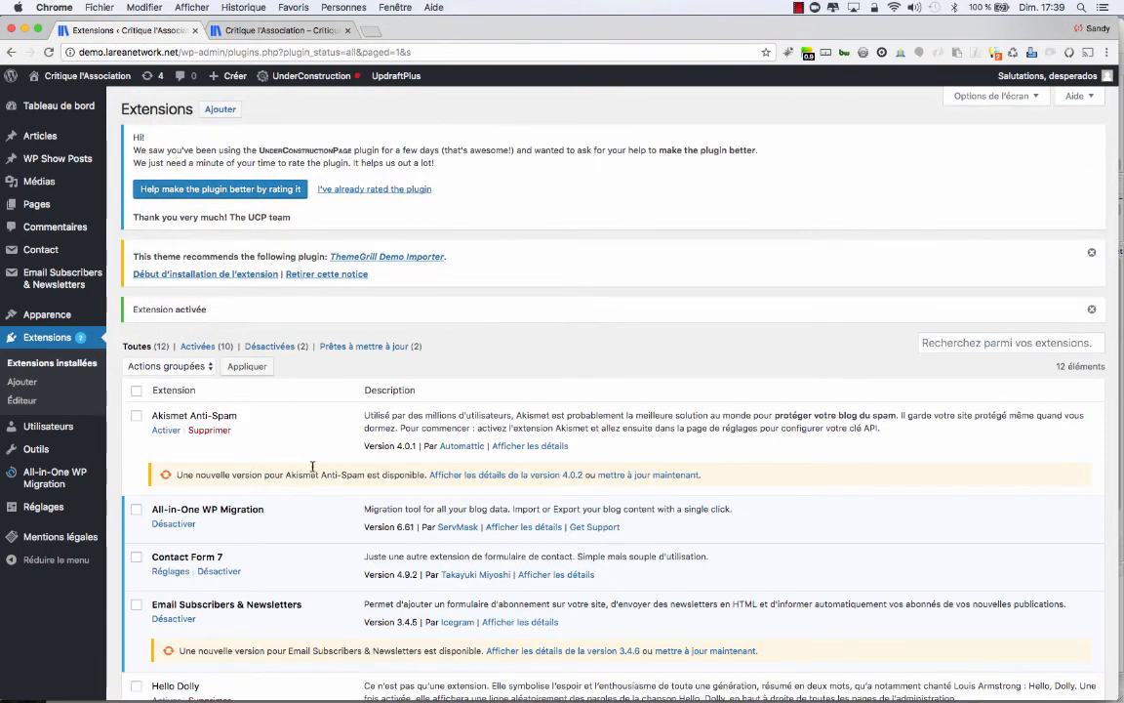
pyautogui.scroll(-5, 308, 471)
pyautogui.scroll(-5, 308, 472)
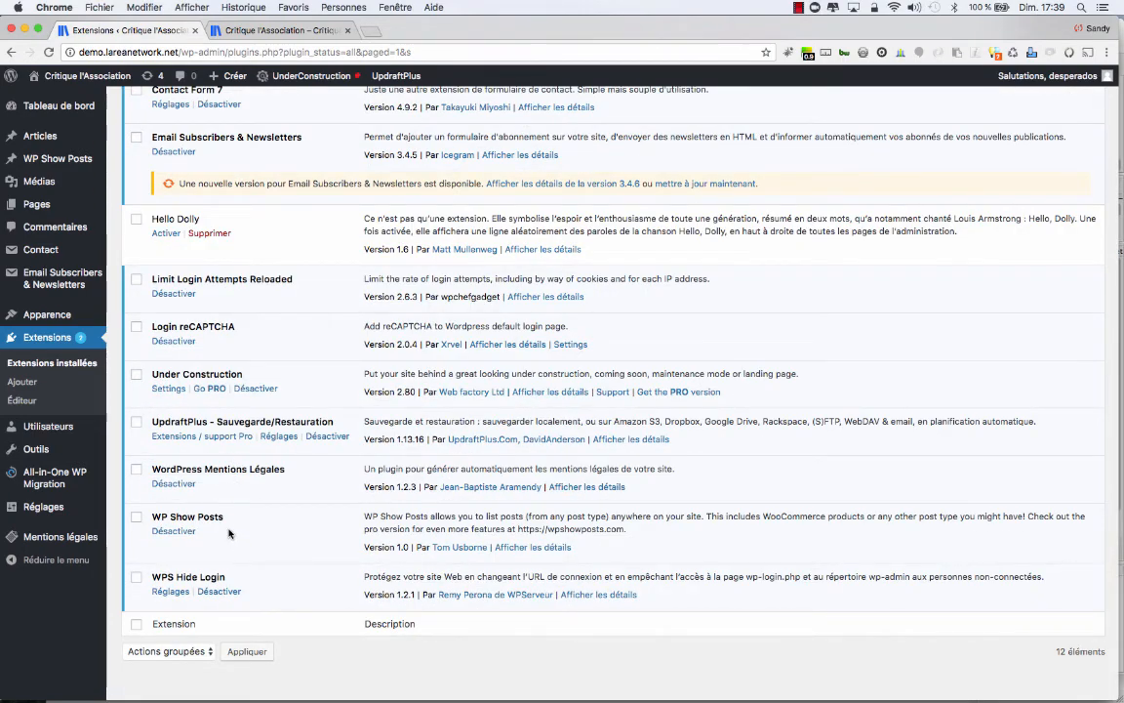
pyautogui.click(281, 437)
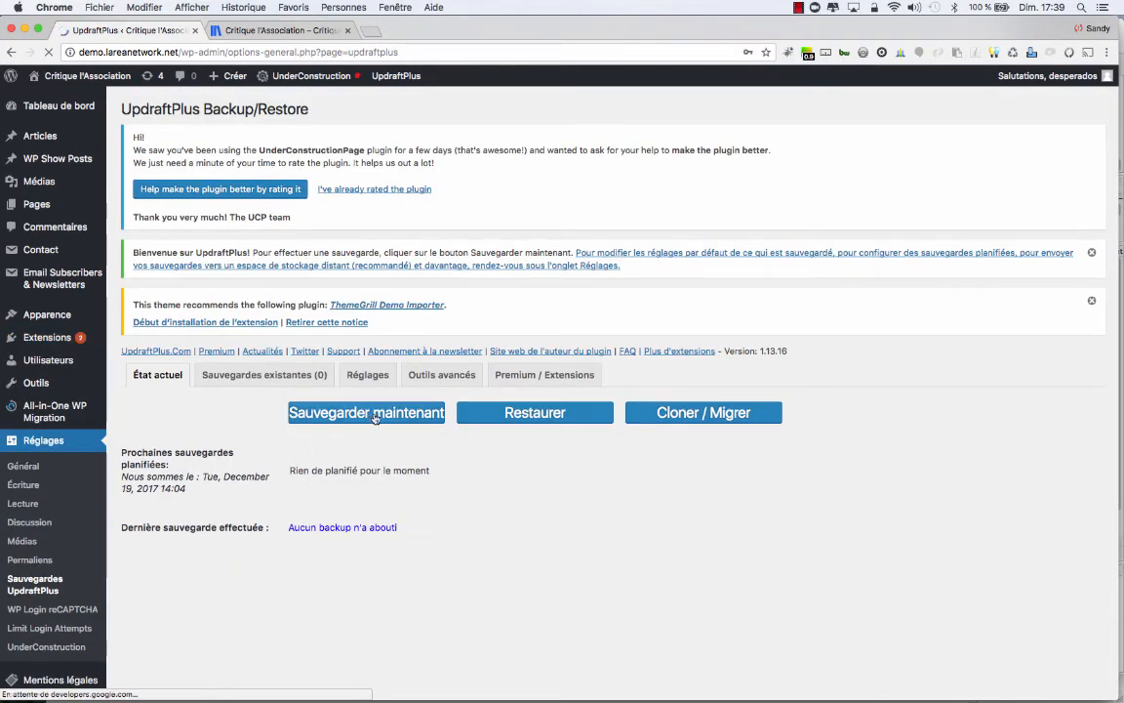
# Step: In UpdraftPlus settings, schedule file backups every 12 hours
pyautogui.click(280, 376)
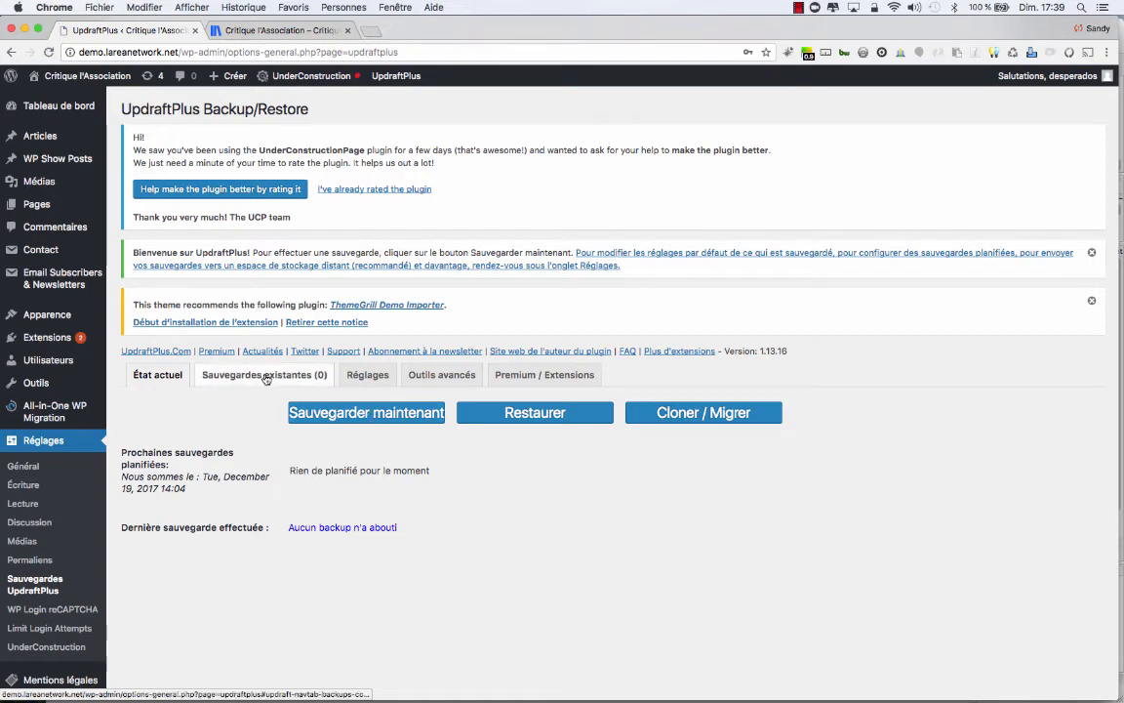
pyautogui.click(369, 377)
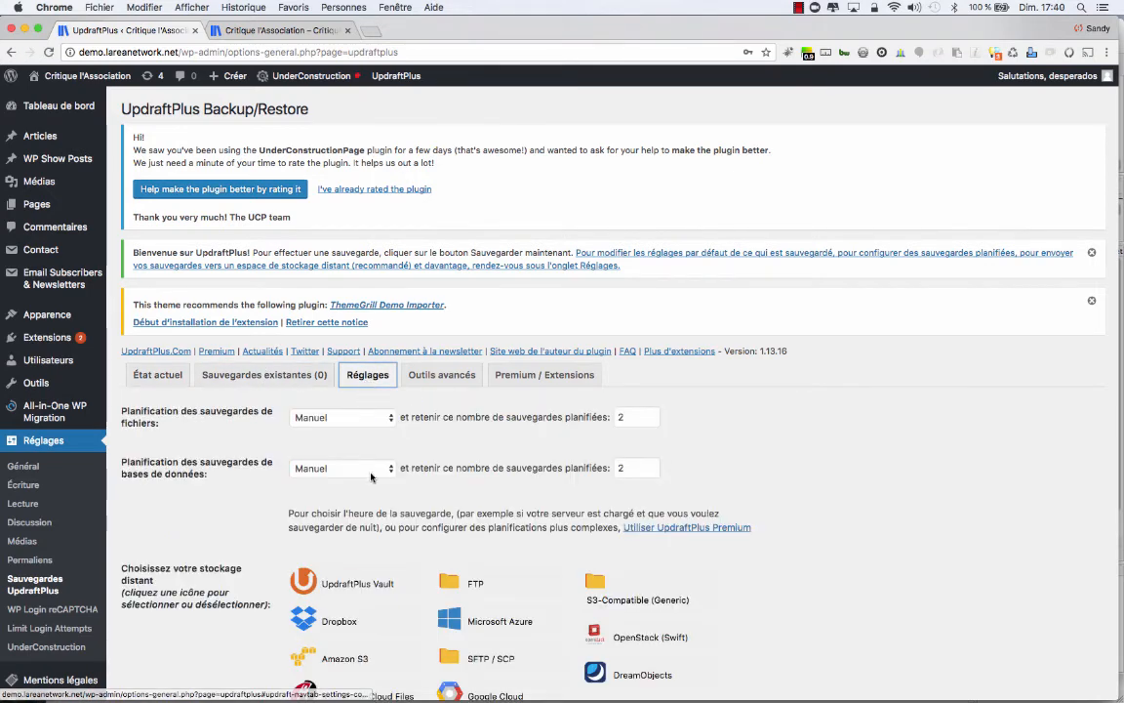
pyautogui.scroll(-2, 370, 477)
pyautogui.click(341, 352)
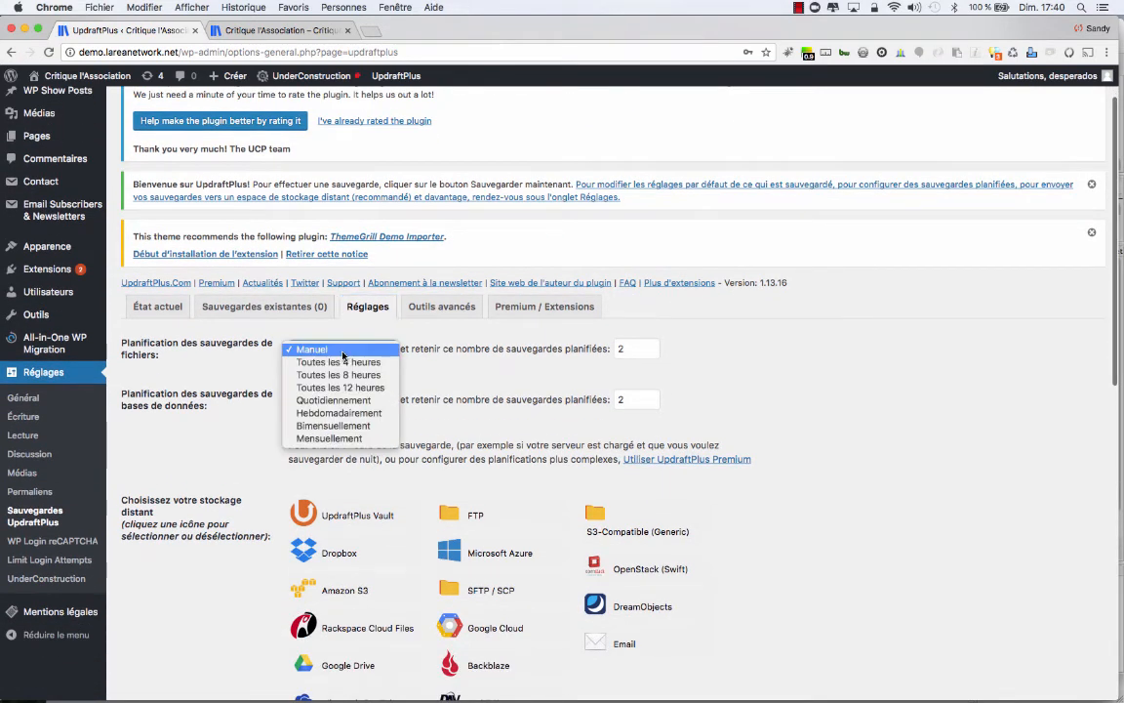
pyautogui.click(367, 366)
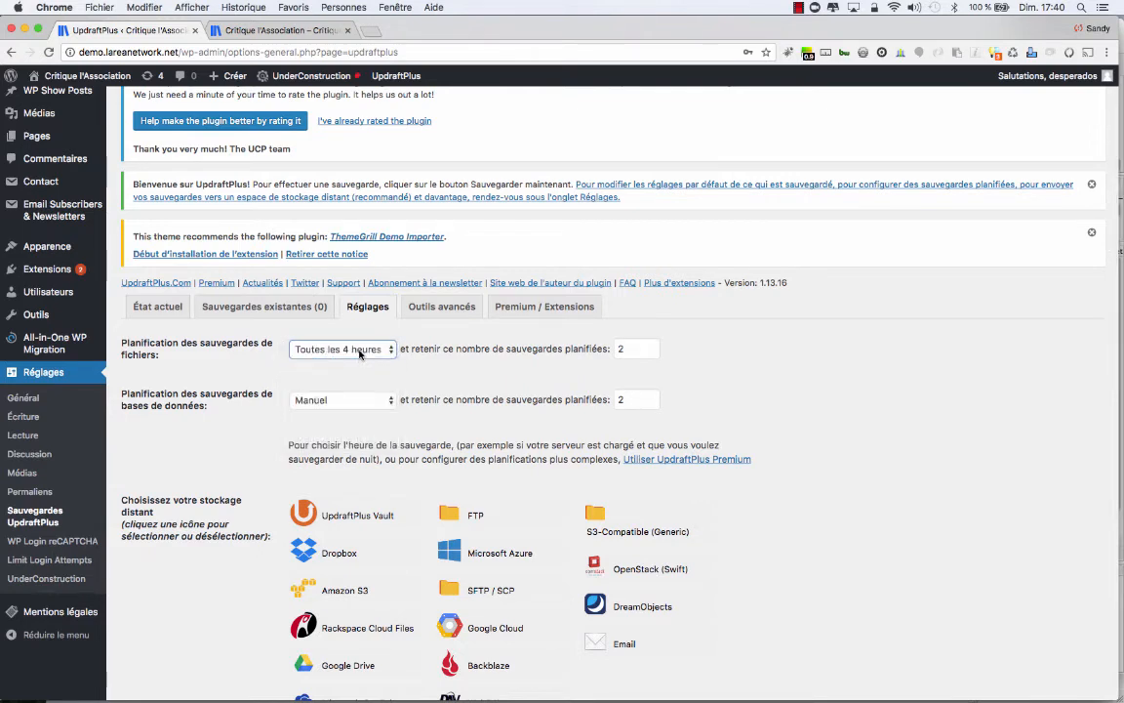
pyautogui.click(359, 354)
pyautogui.click(359, 373)
# Step: Keep database backups on Manuel and review the backup settings
pyautogui.click(351, 403)
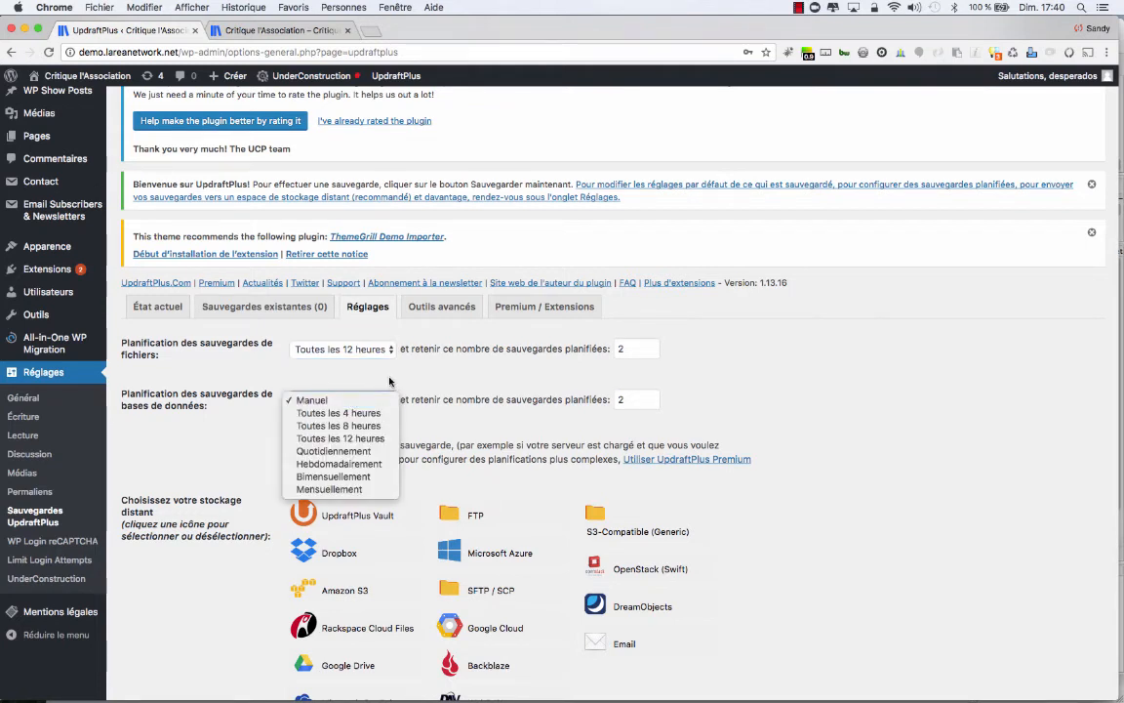
pyautogui.click(369, 351)
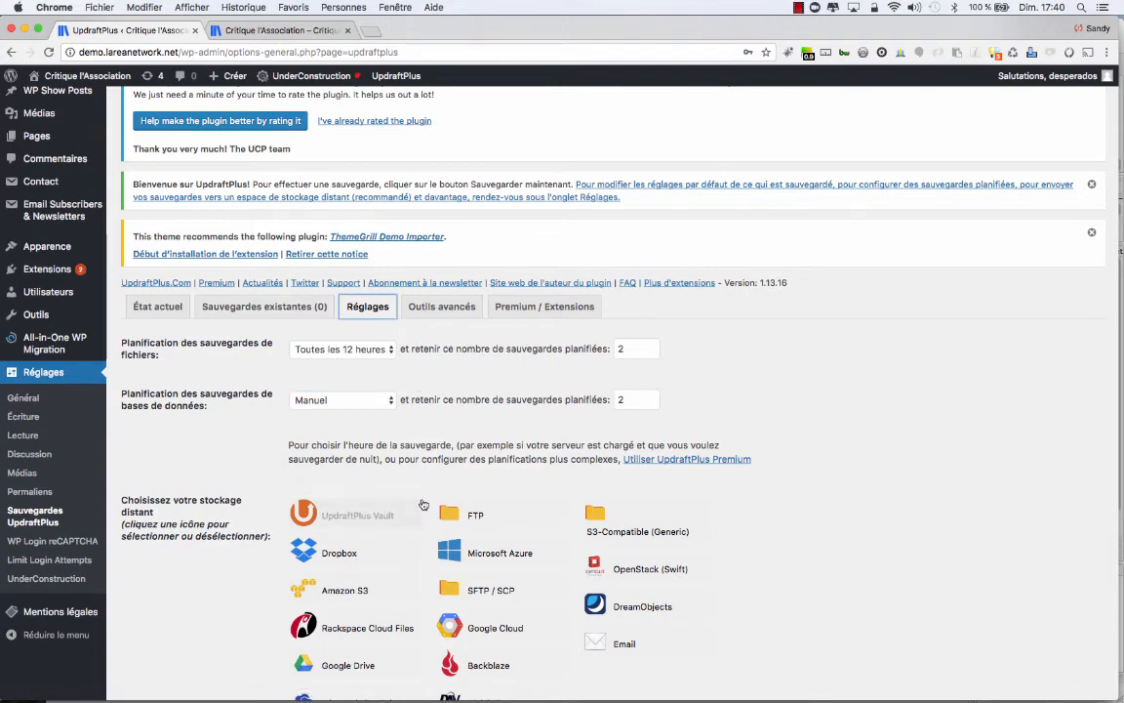
pyautogui.scroll(-3, 423, 504)
pyautogui.scroll(-2, 424, 503)
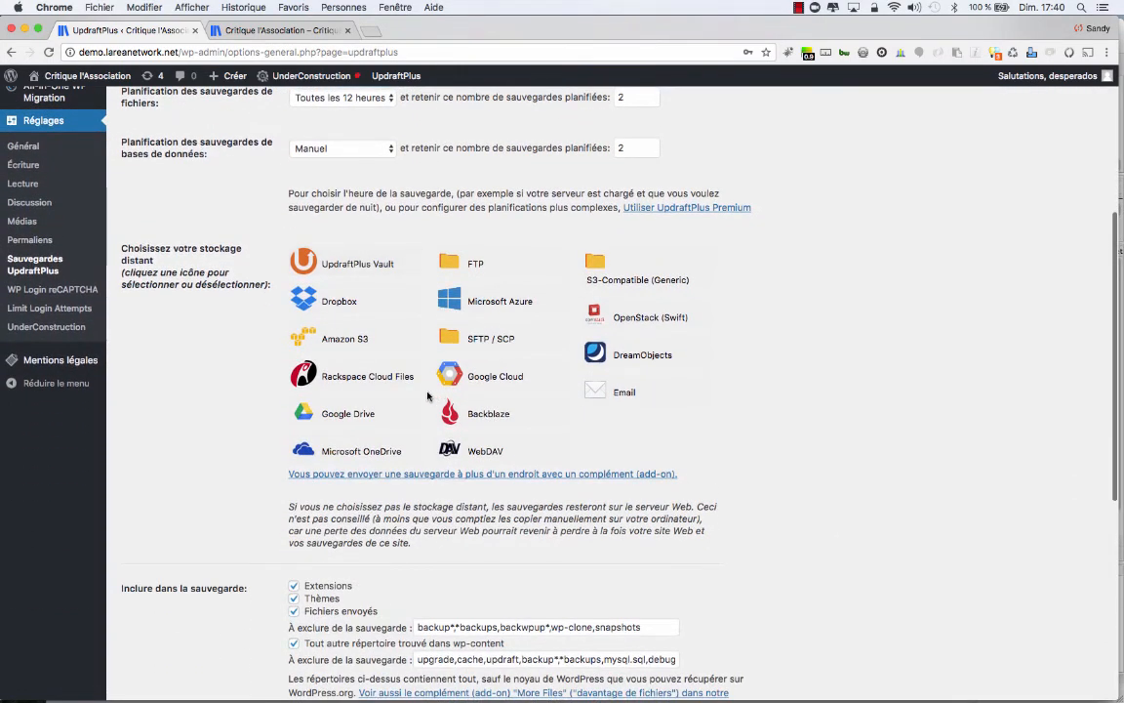
pyautogui.scroll(1, 428, 395)
pyautogui.scroll(3, 428, 395)
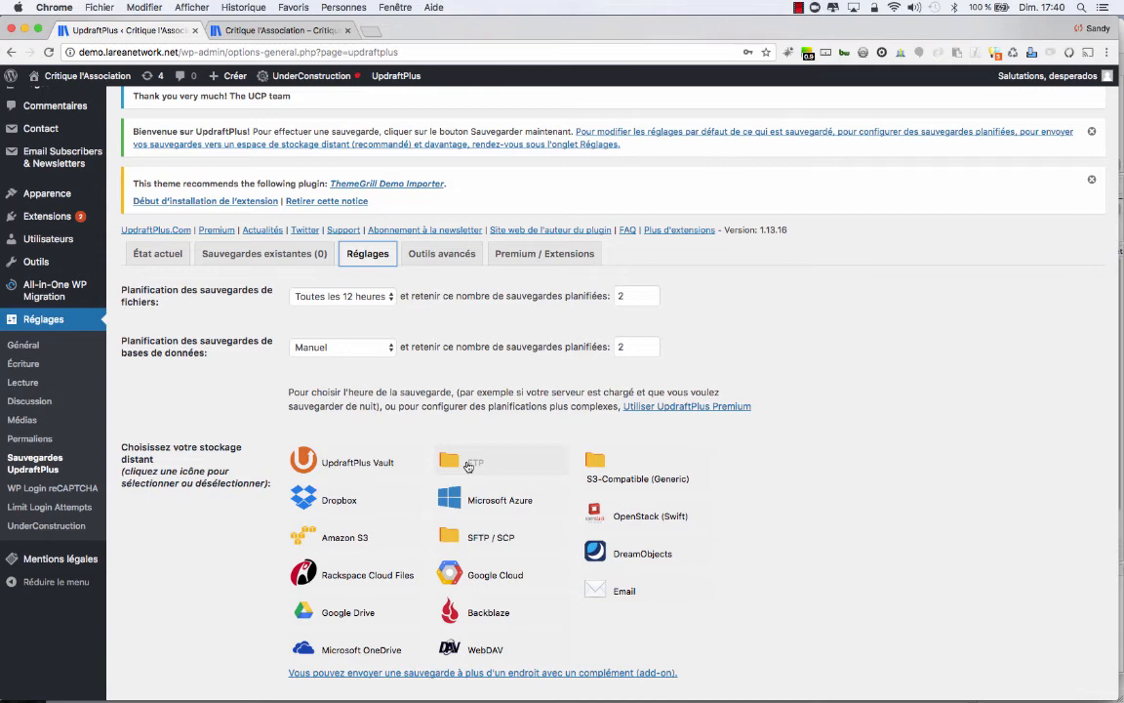
pyautogui.scroll(-15, 467, 467)
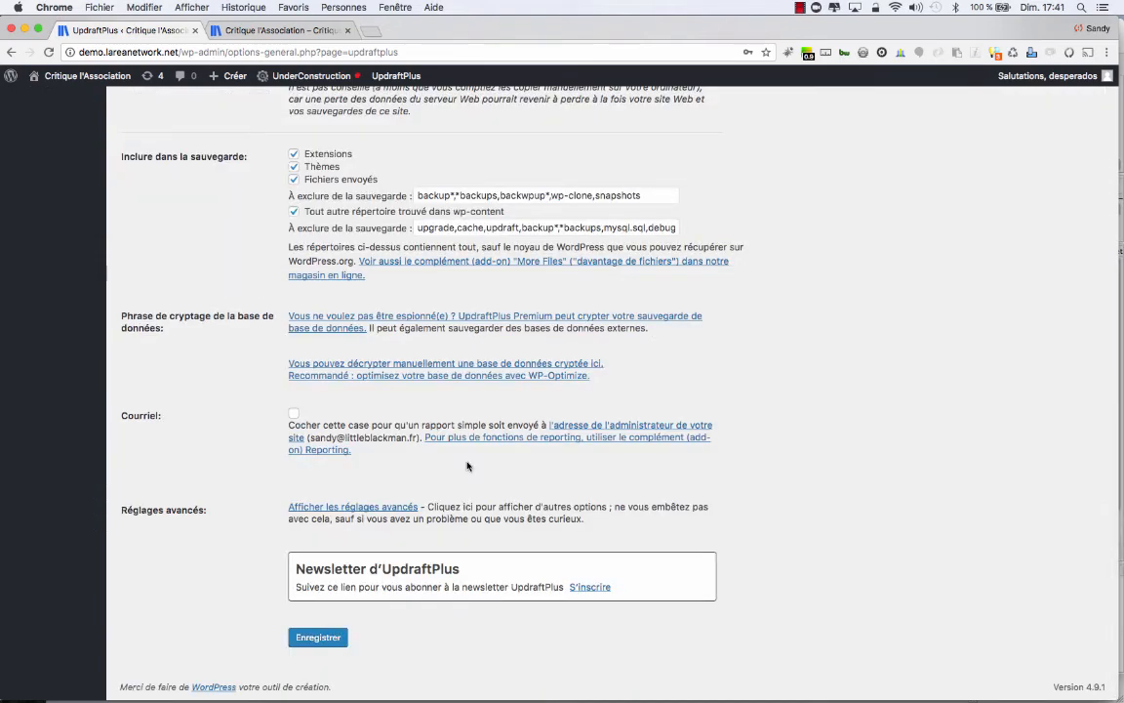
pyautogui.scroll(15, 467, 466)
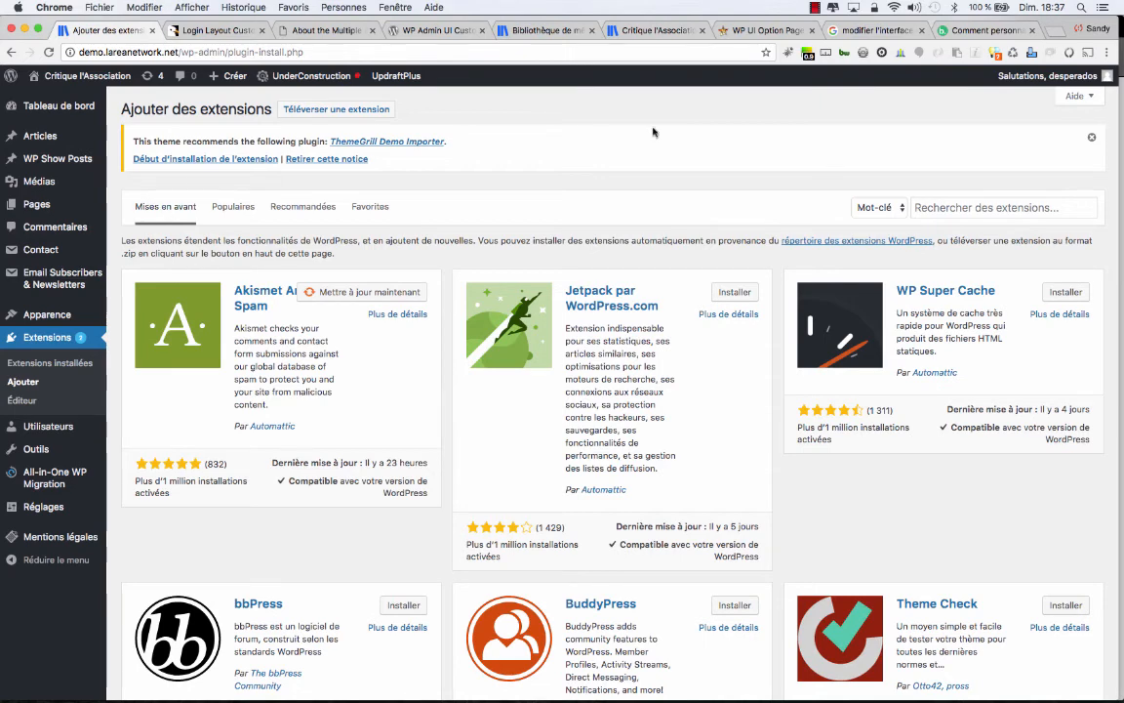
# Step: Install WP Admin UI Customize via 'wp admin ui' search and activate Customize WordPress Login Page
pyautogui.click(931, 205)
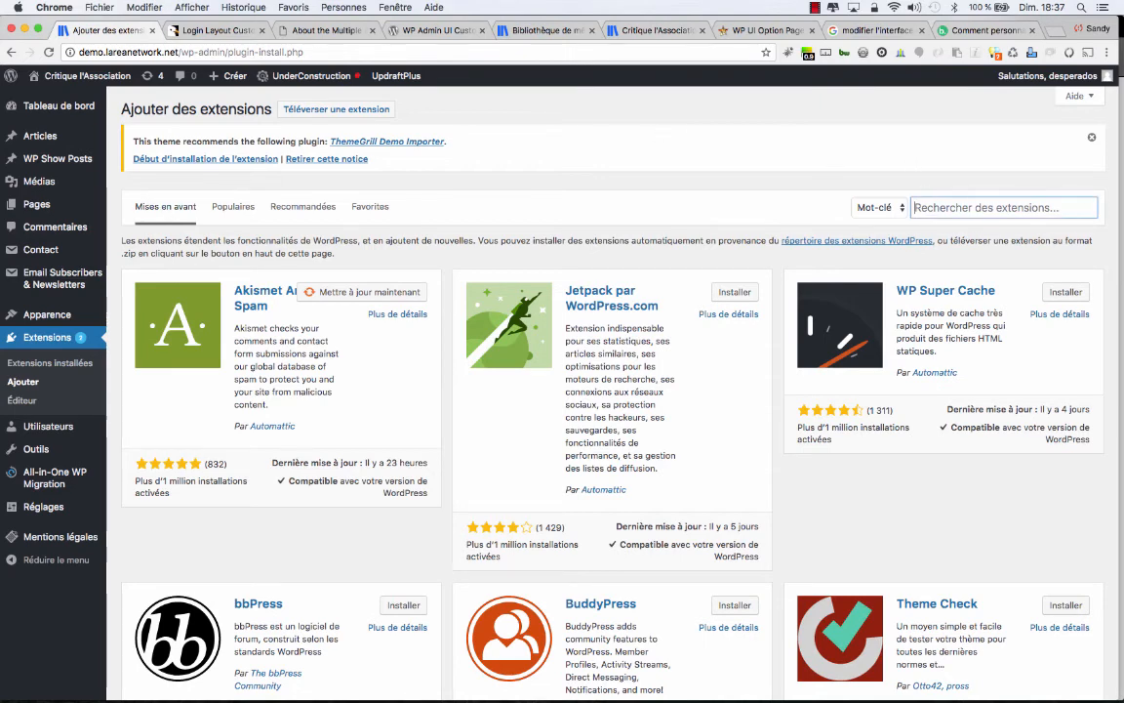
pyautogui.write('wp admin ui')
pyautogui.click(403, 278)
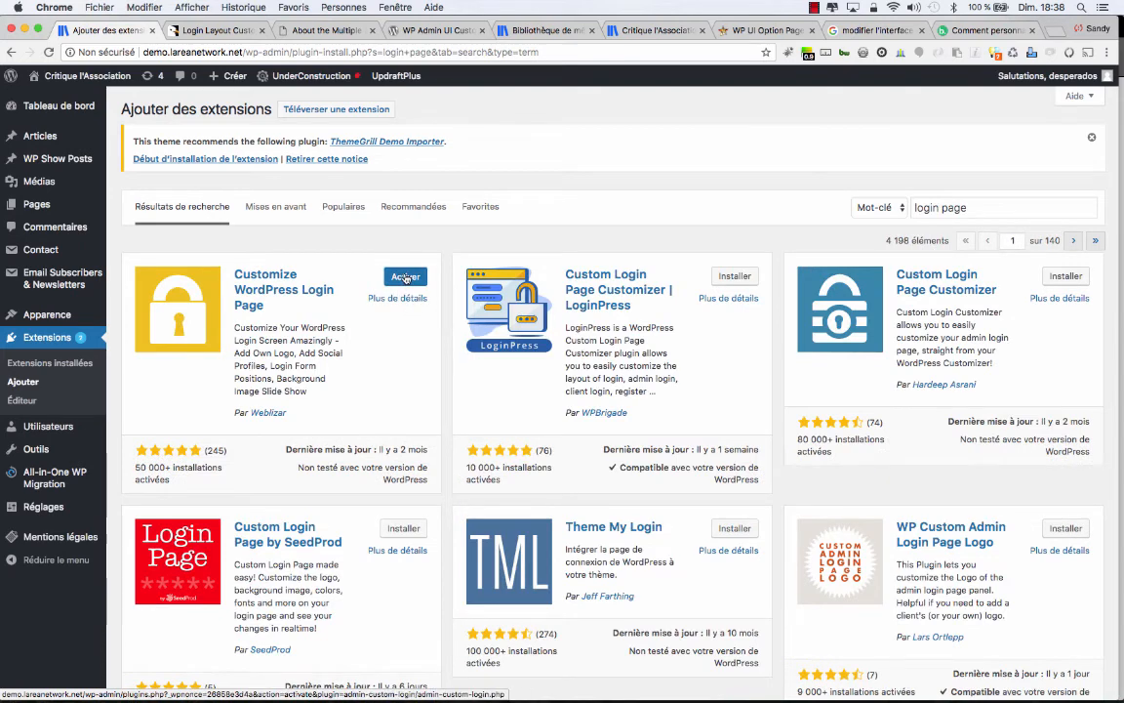
pyautogui.click(406, 276)
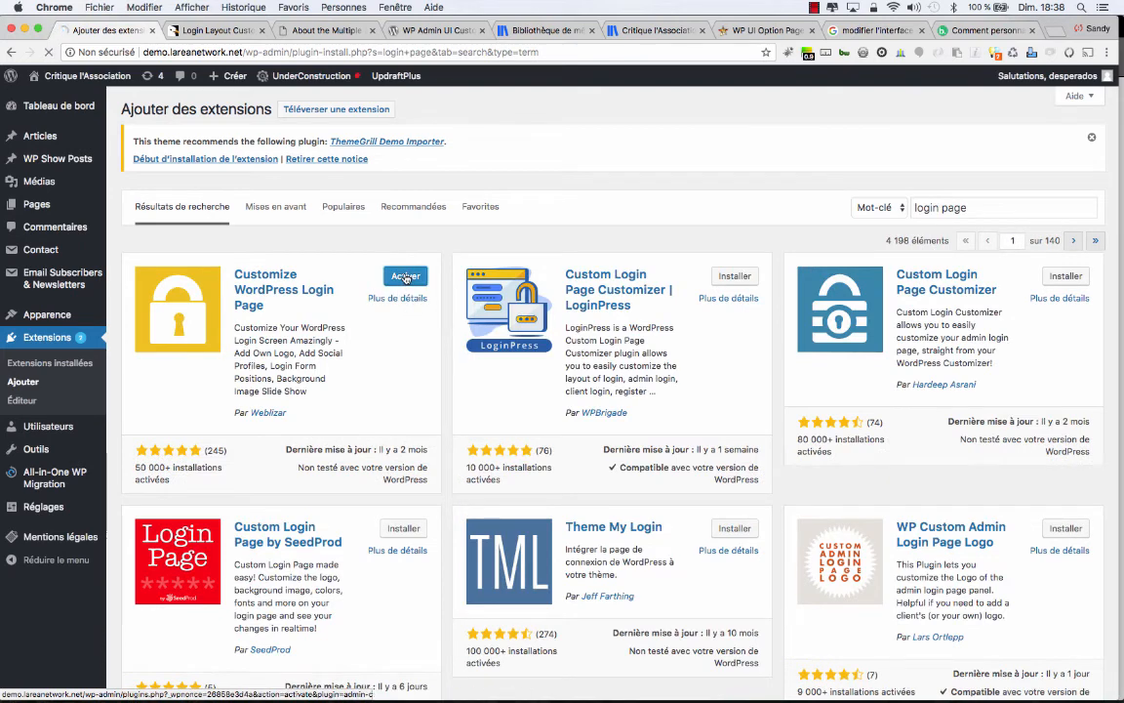
pyautogui.moveTo(48, 426)
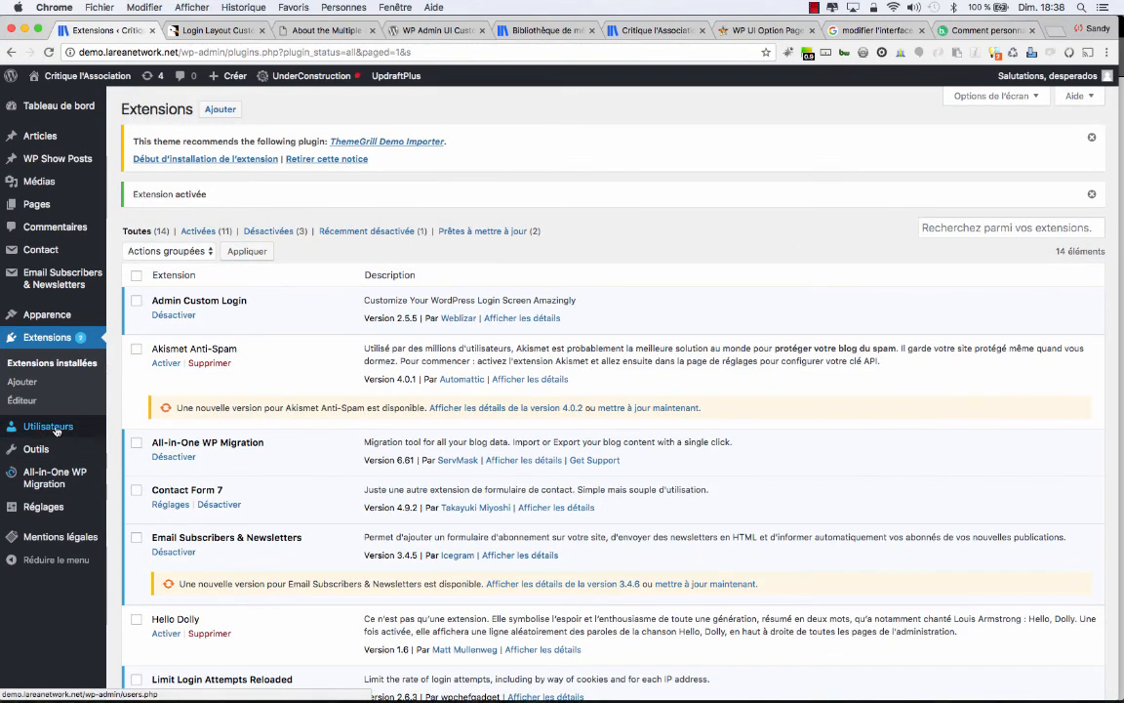
# Step: Open Tous les utilisateurs to view the administrator, author and contributor accounts
pyautogui.click(130, 428)
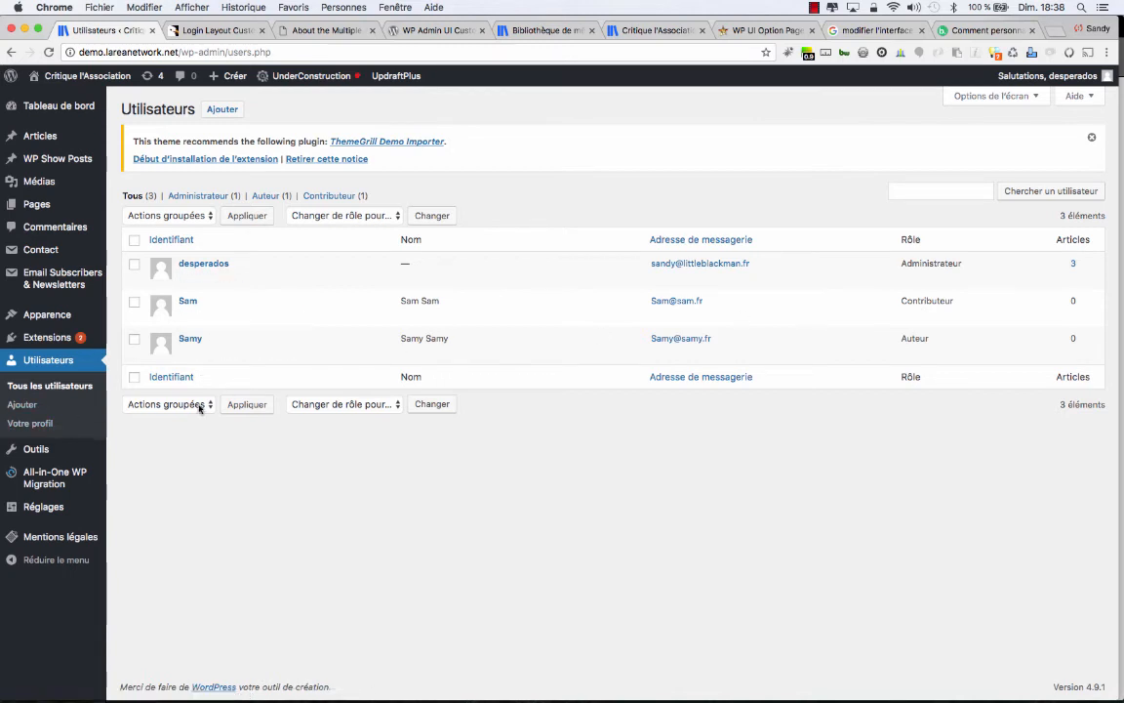
pyautogui.moveTo(69, 477)
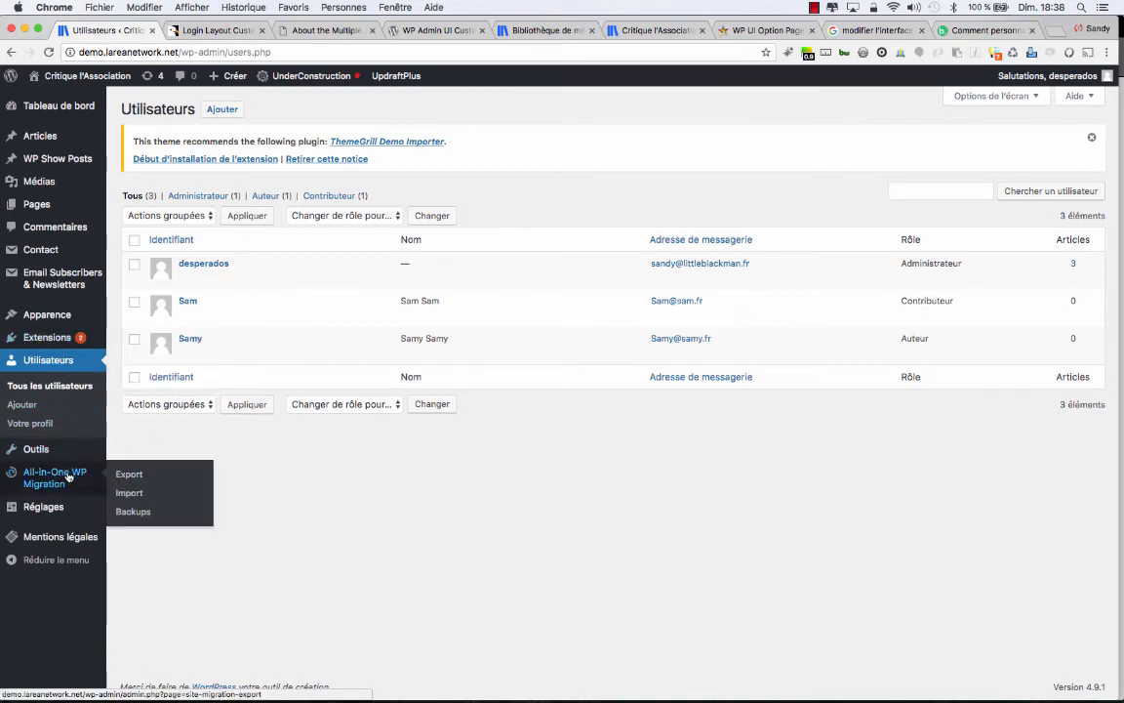
pyautogui.moveTo(74, 508)
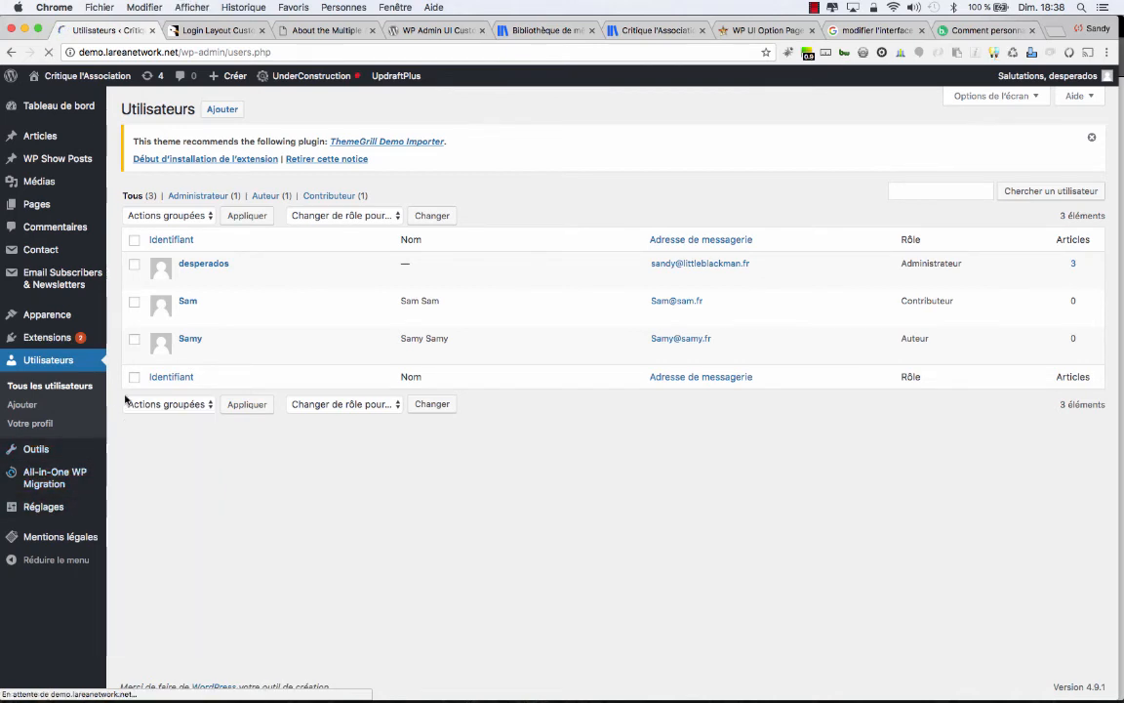
# Step: Activate WP Admin UI Customize from the installed plugins list
pyautogui.moveTo(54, 337)
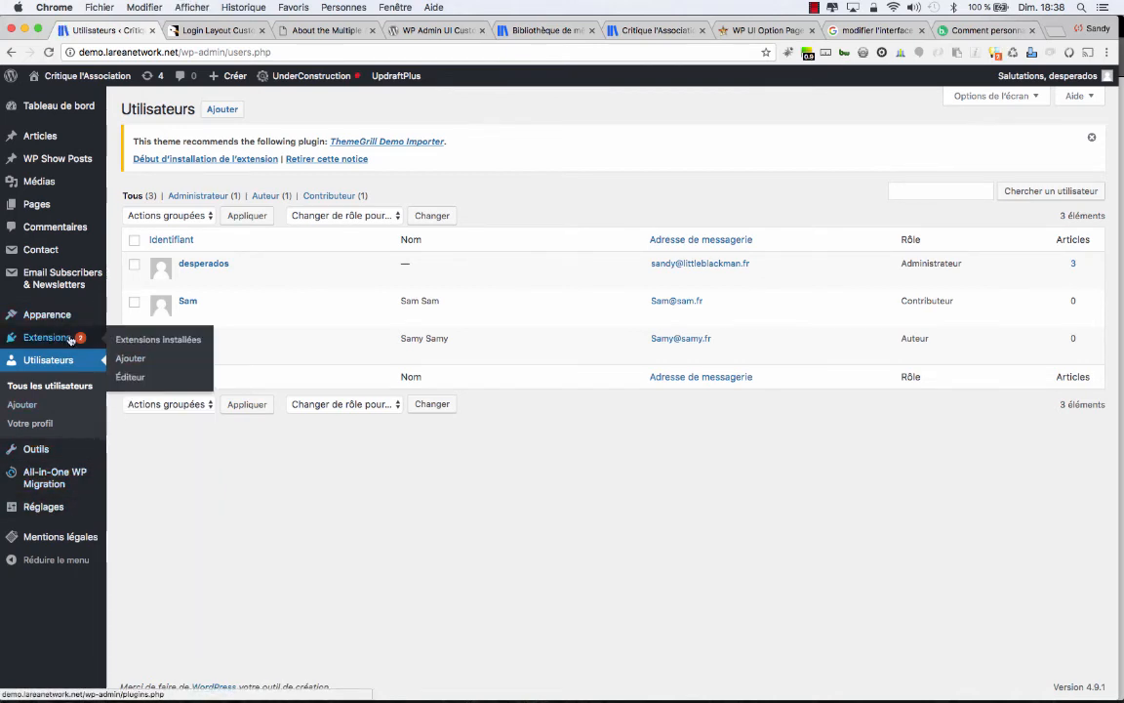
pyautogui.click(148, 340)
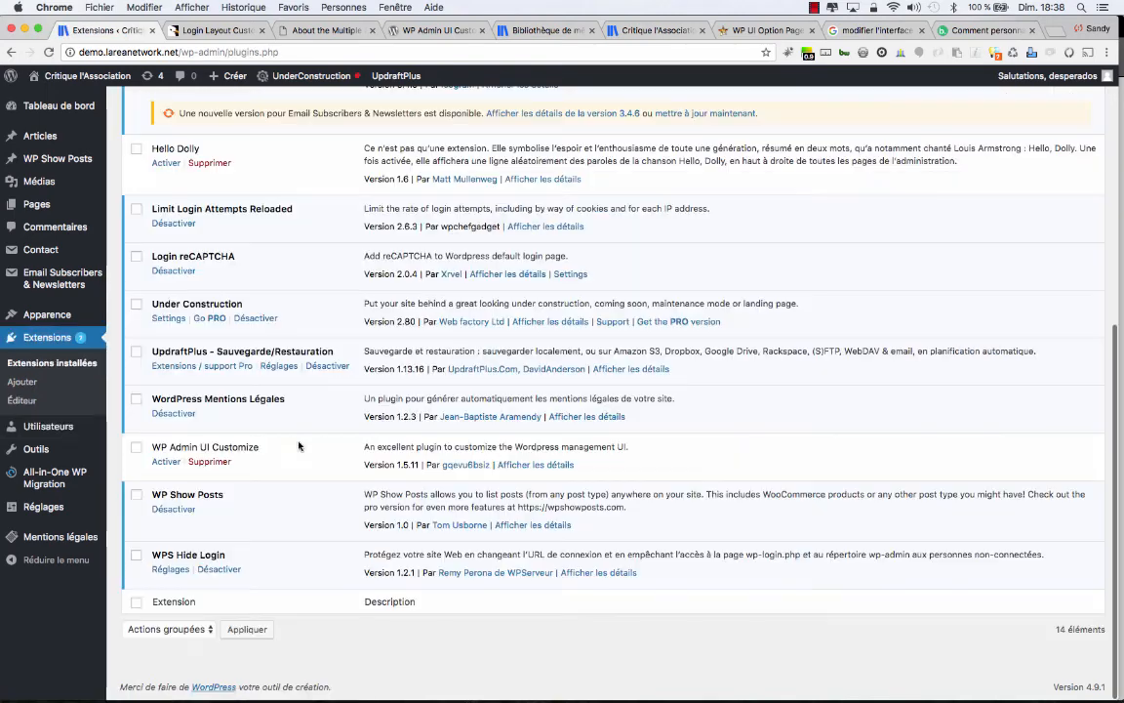
pyautogui.click(166, 462)
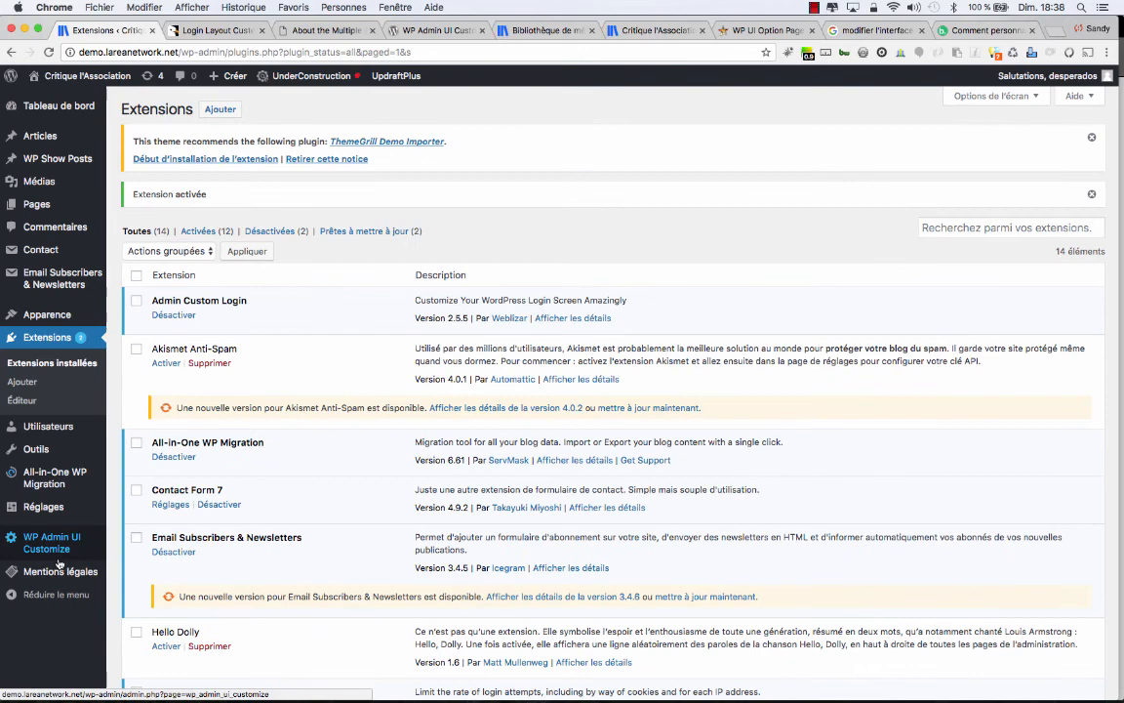
# Step: Select the Contributeur role in WP Admin UI Customize settings and save it
pyautogui.moveTo(61, 537)
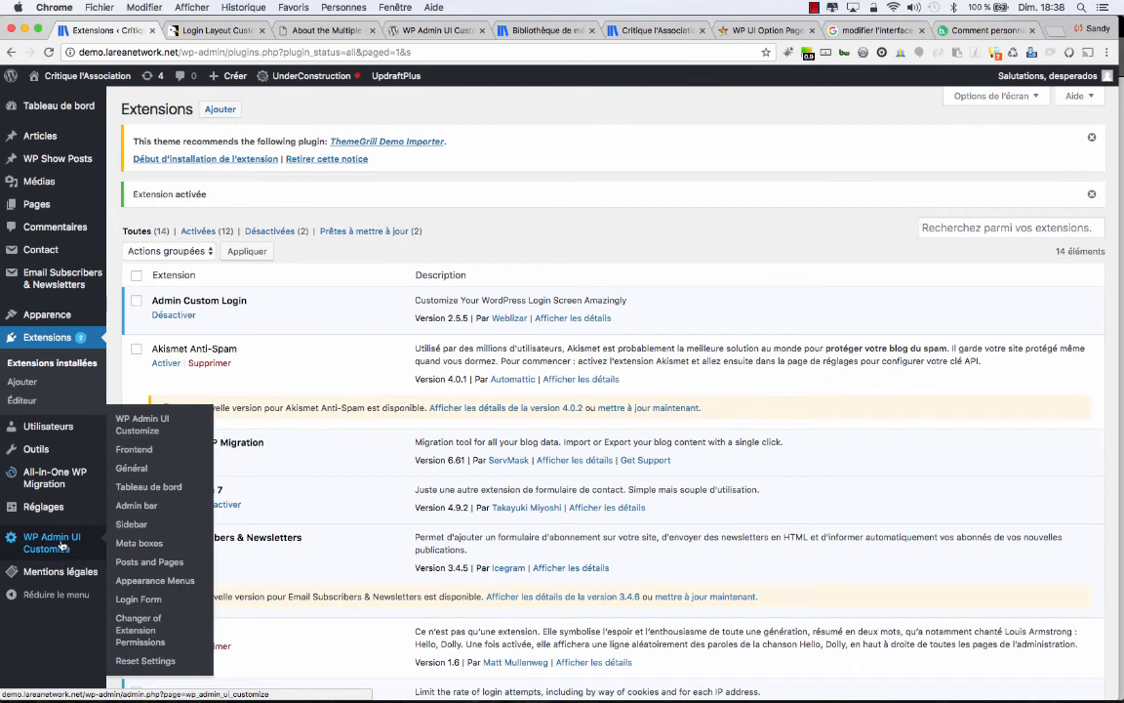
pyautogui.click(156, 427)
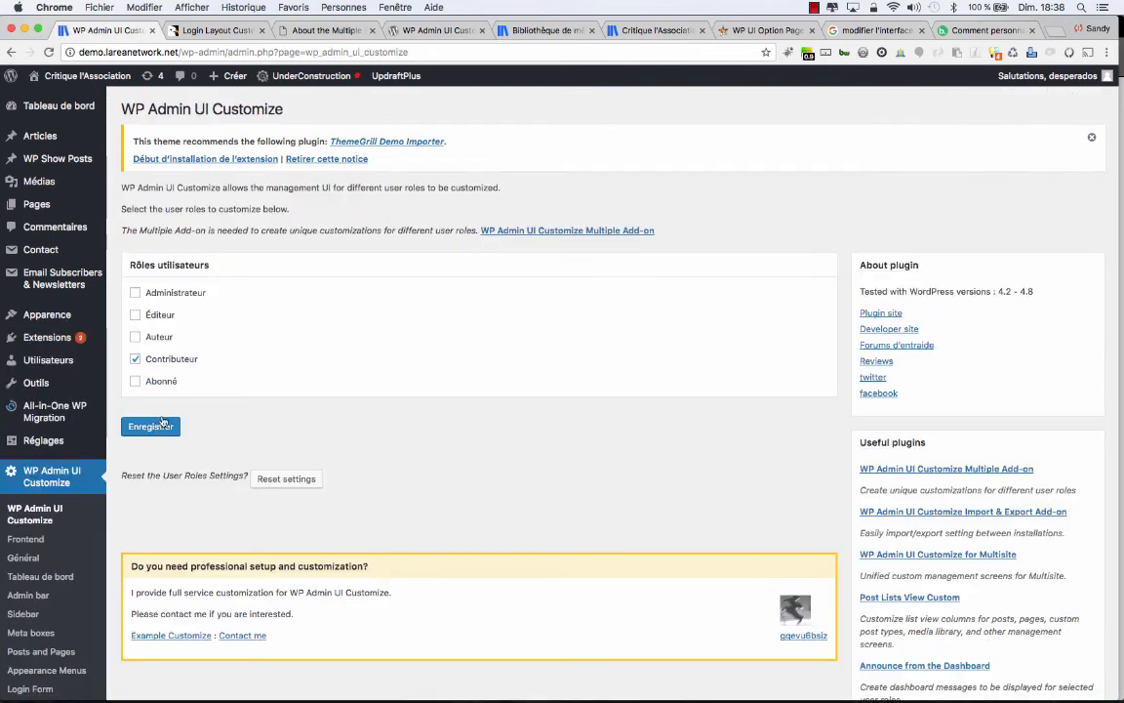
pyautogui.click(136, 359)
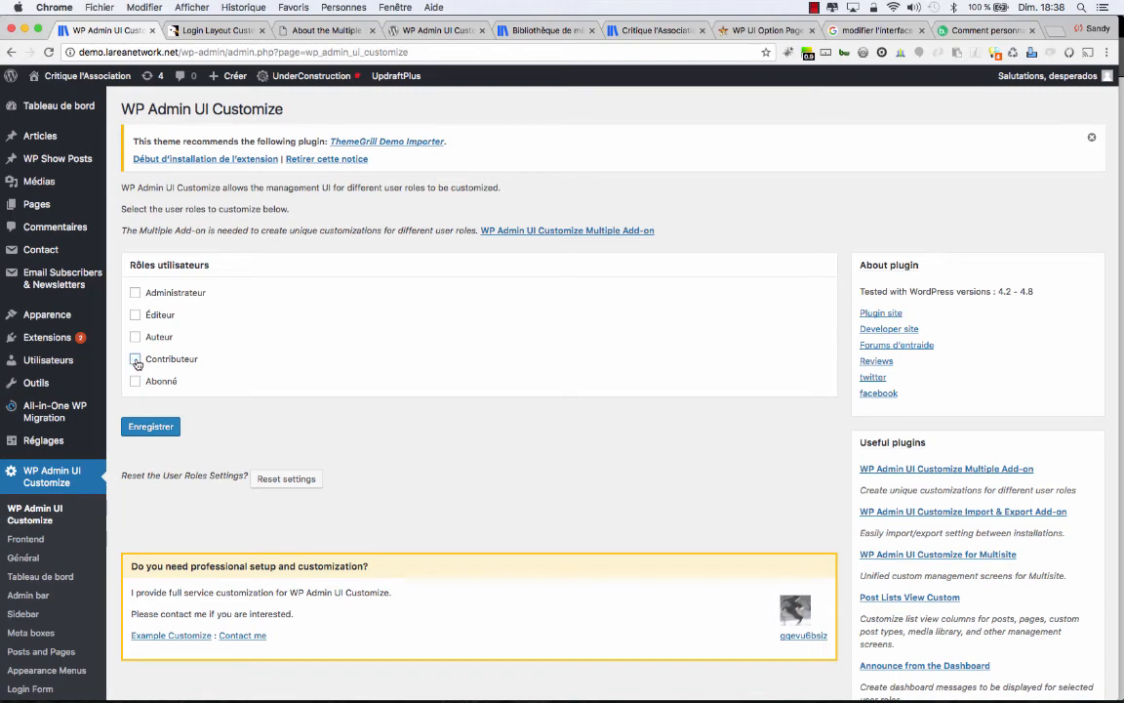
pyautogui.click(151, 428)
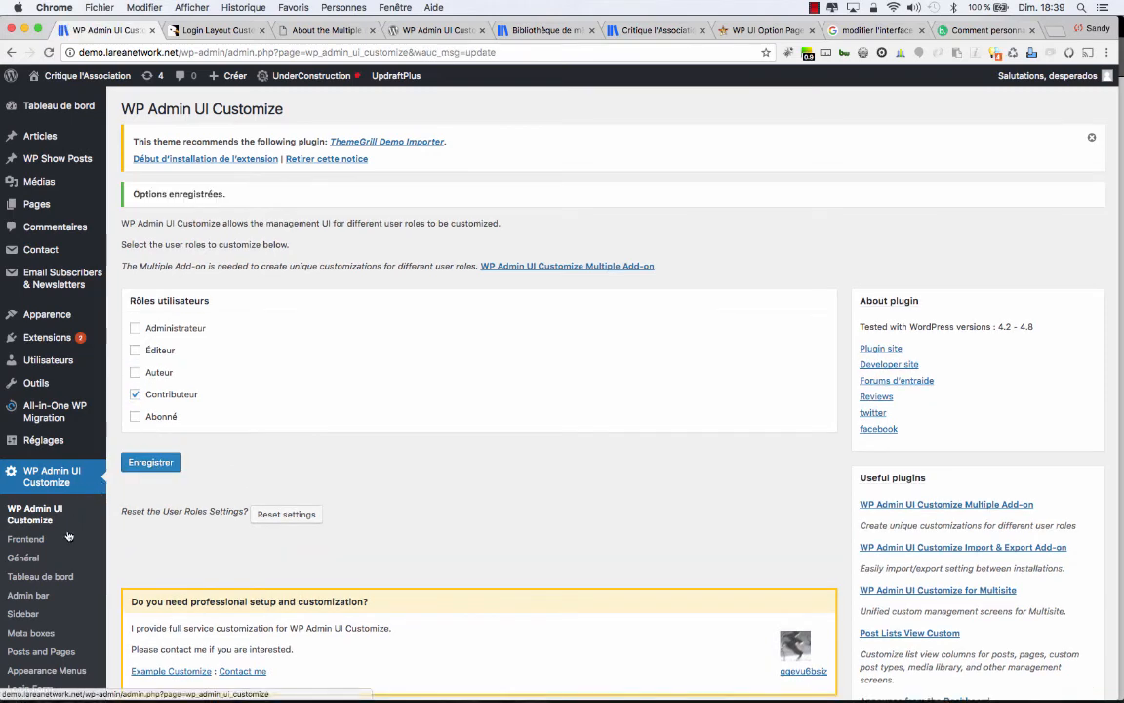
pyautogui.scroll(-3, 64, 537)
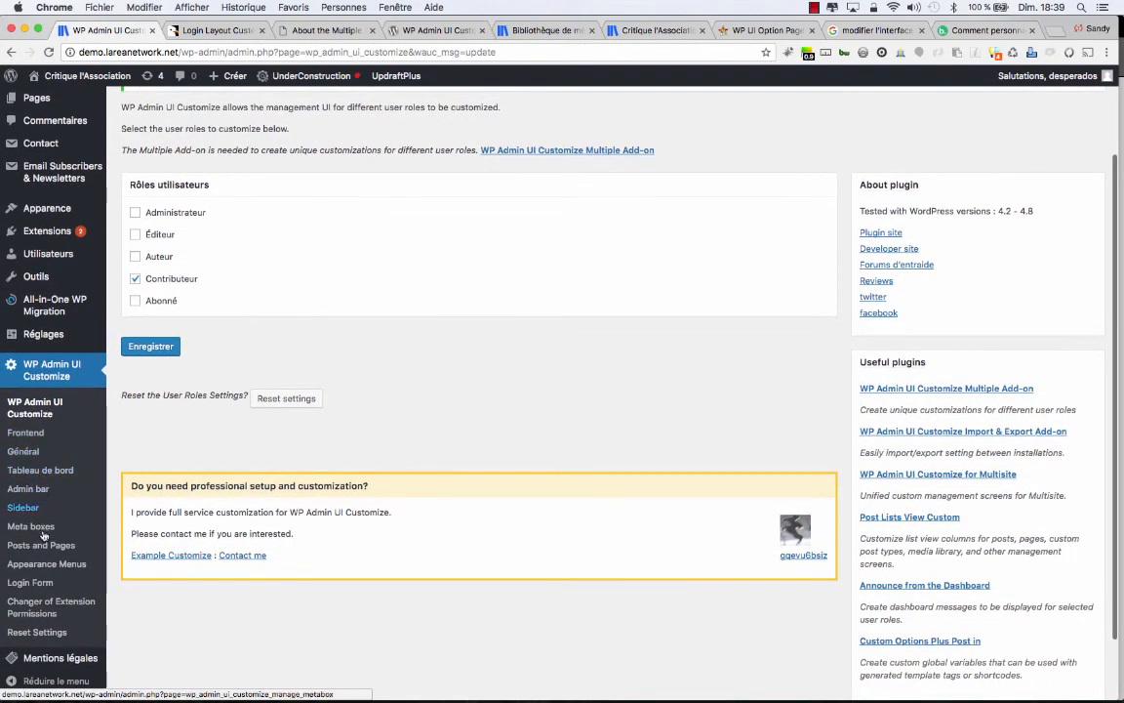
# Step: Hide all five Contributor dashboard boxes with Tout sélectionner, refresh meta boxes, and save
pyautogui.click(44, 472)
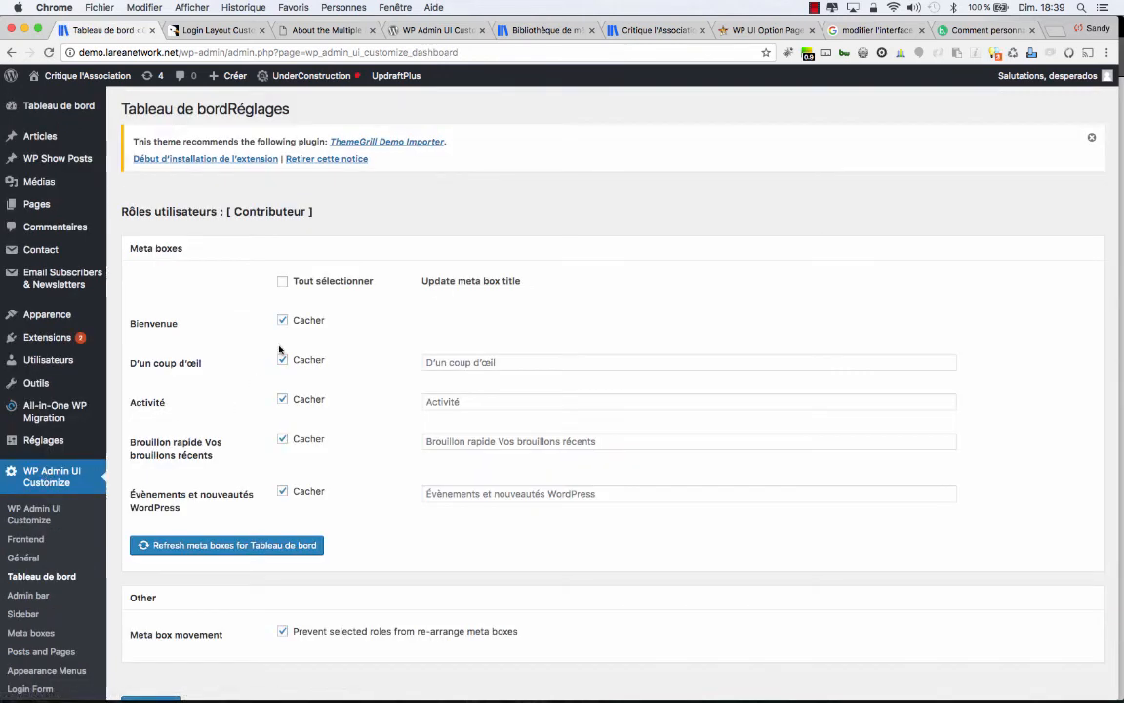
pyautogui.click(283, 282)
pyautogui.scroll(-3, 270, 413)
pyautogui.click(255, 418)
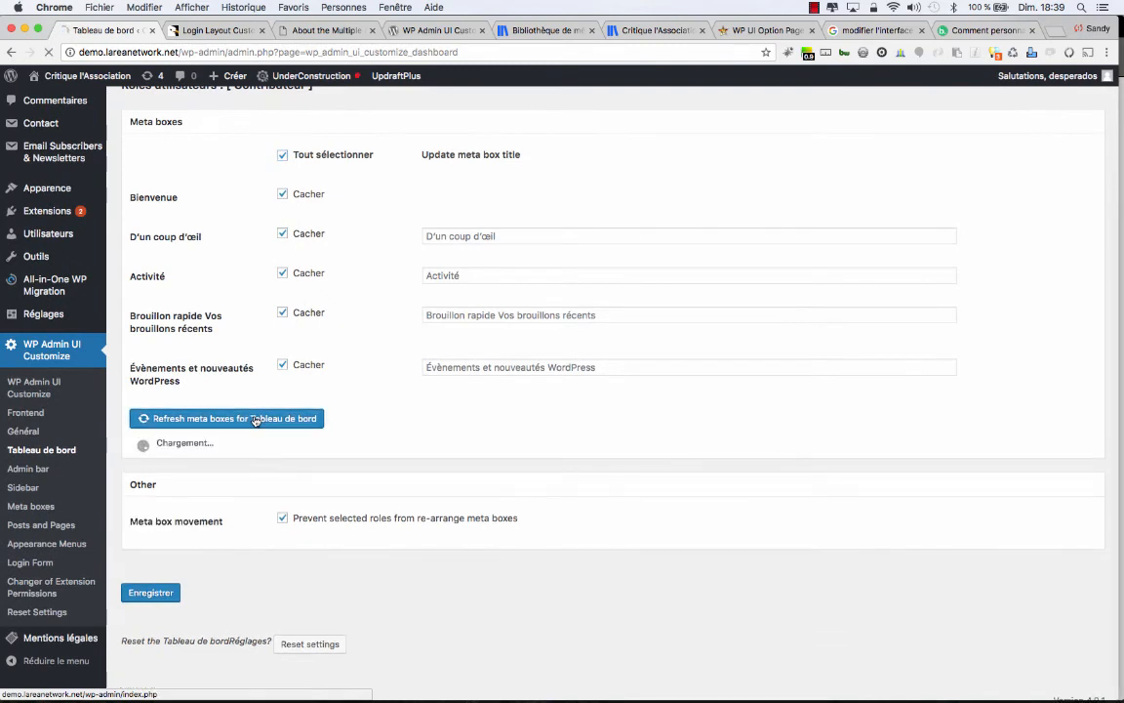
pyautogui.click(284, 157)
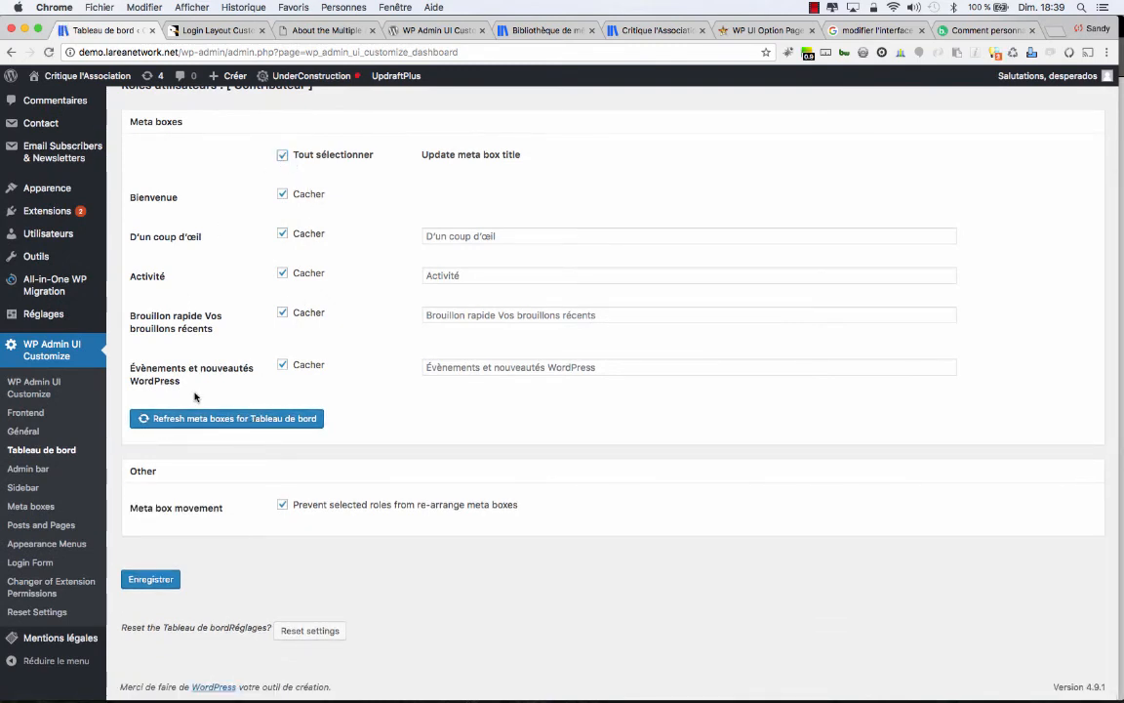
pyautogui.click(150, 580)
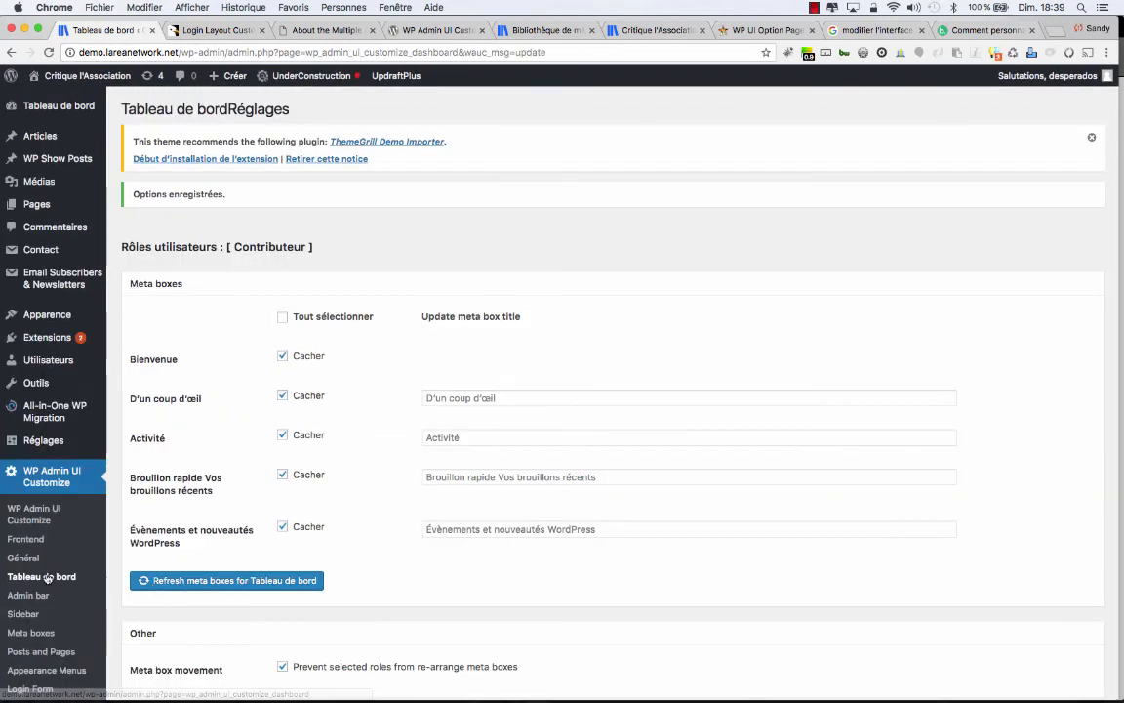
pyautogui.scroll(-3, 47, 578)
# Step: Hide Screen Options and Help for Contributors in Général settings and save
pyautogui.click(28, 452)
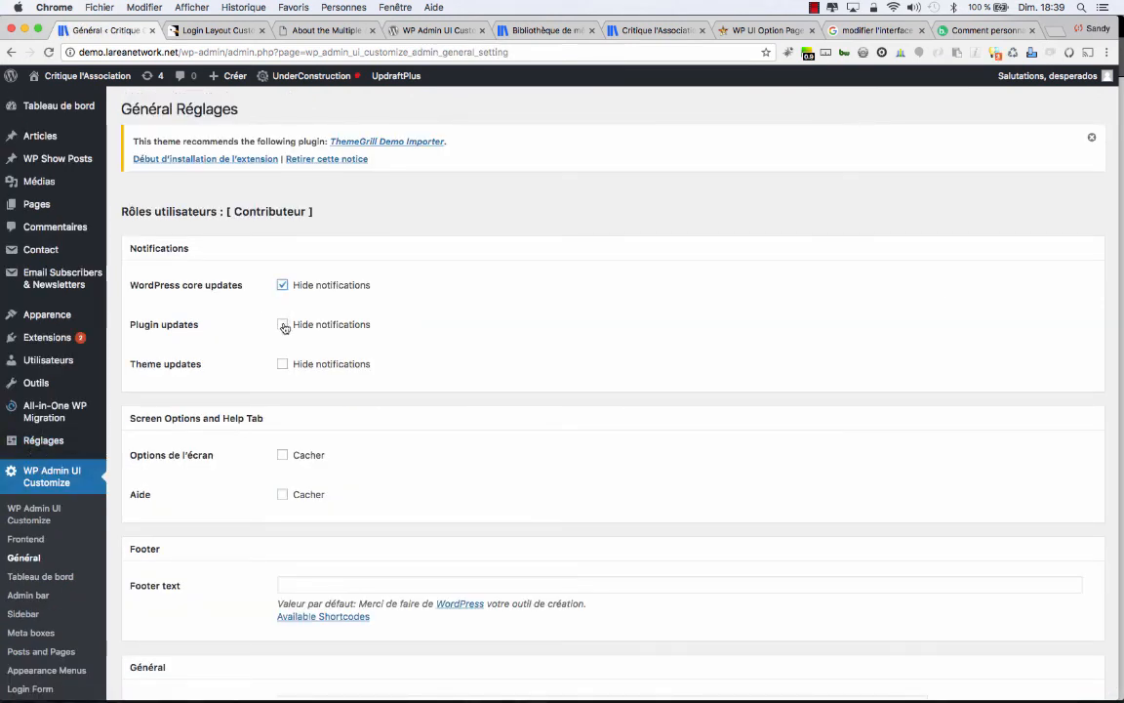
pyautogui.click(282, 454)
pyautogui.click(282, 495)
pyautogui.scroll(-3, 284, 498)
pyautogui.scroll(-2, 285, 501)
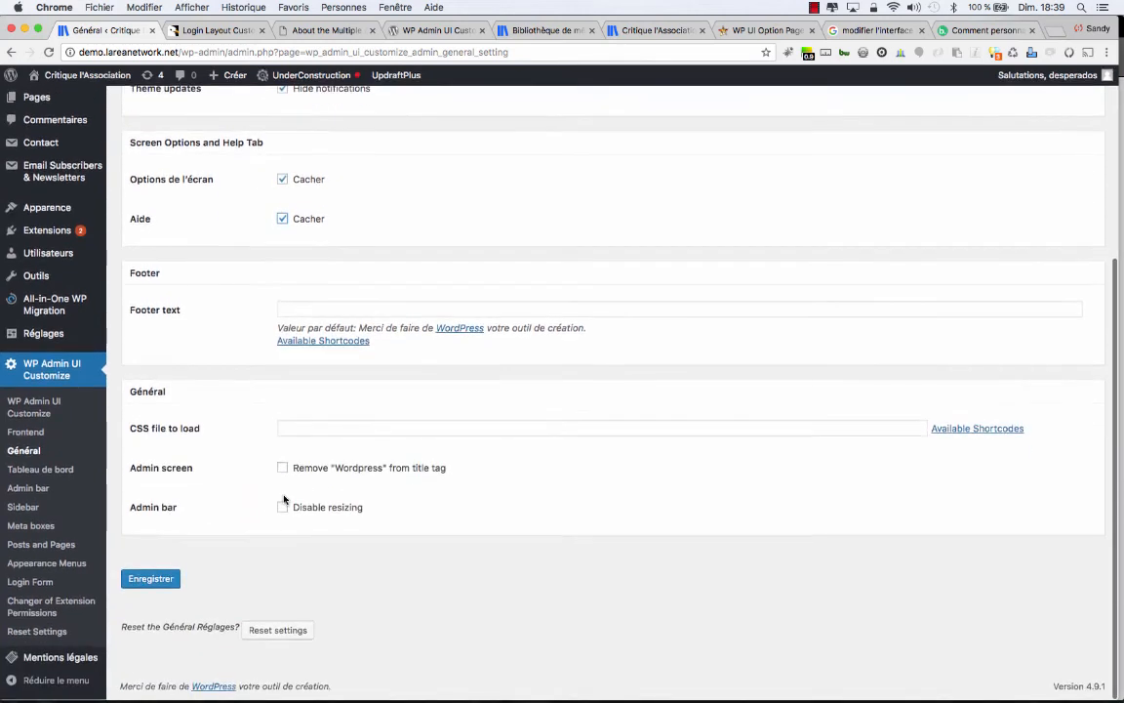
pyautogui.click(155, 578)
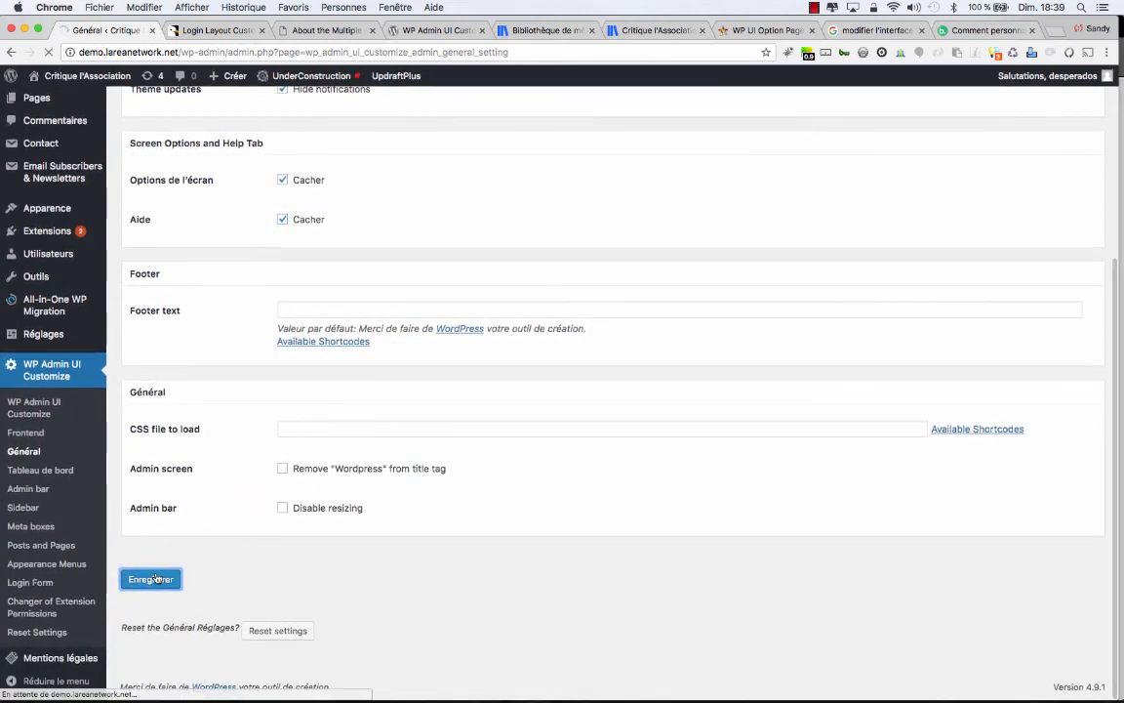
# Step: Remove 'WordPress' from the admin title, disable admin bar resizing, save, then open Sidebar settings
pyautogui.scroll(-5, 332, 569)
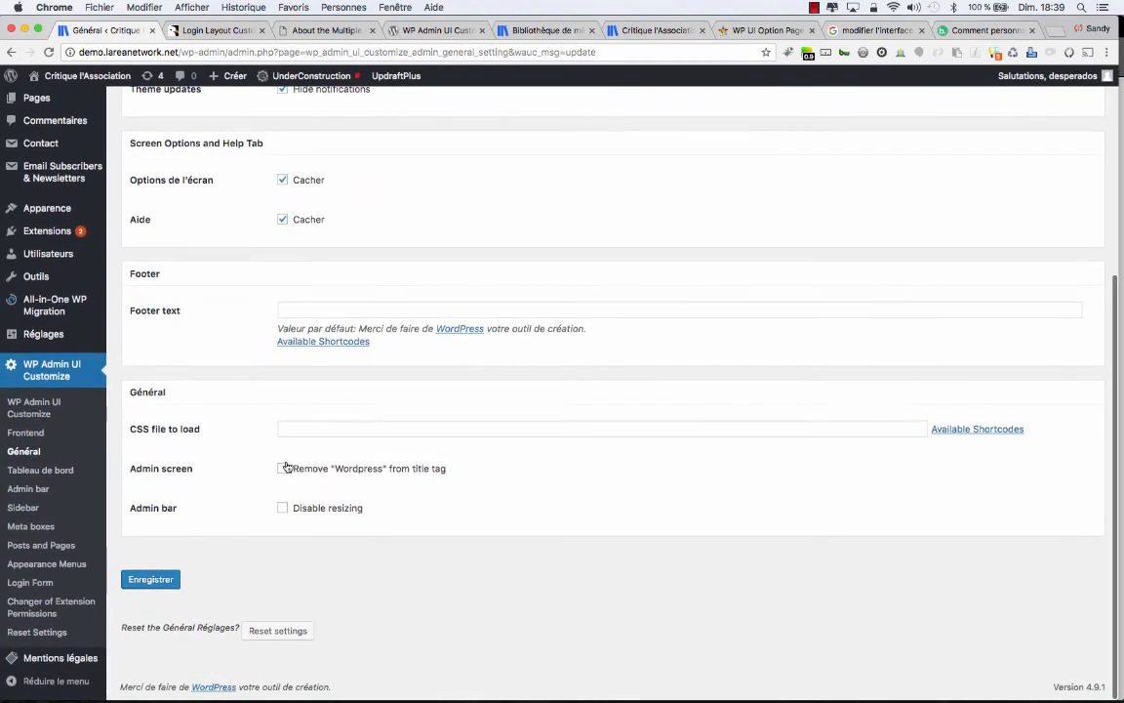
pyautogui.click(282, 470)
pyautogui.click(282, 508)
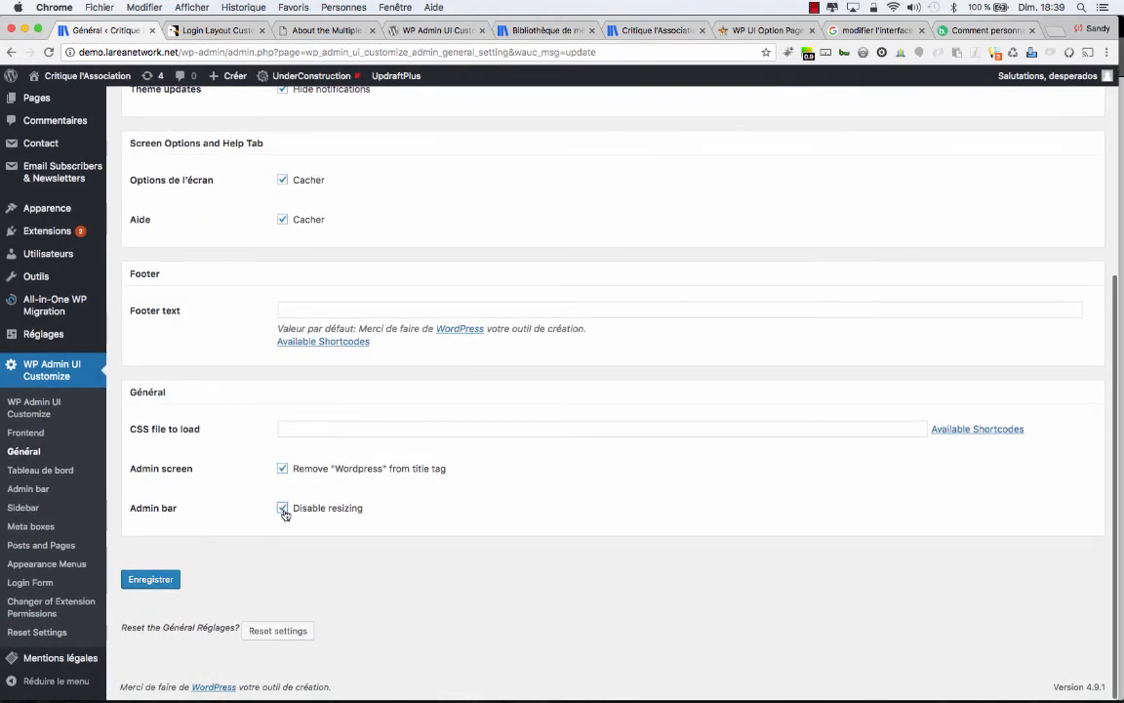
pyautogui.click(159, 579)
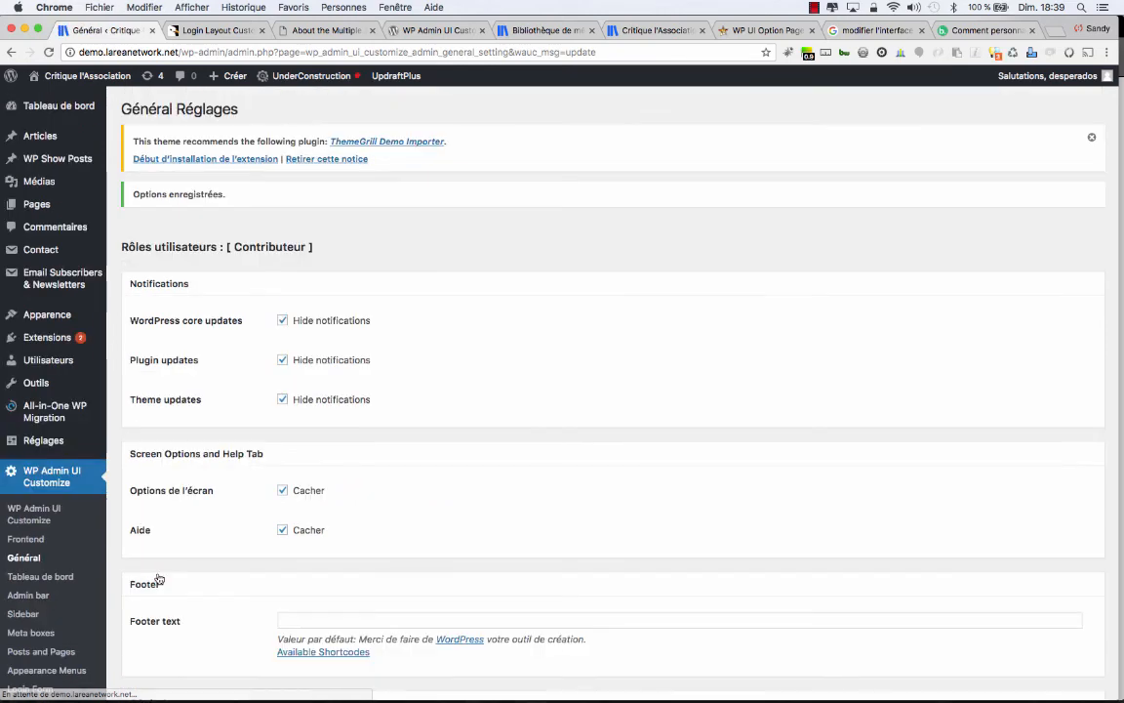
pyautogui.scroll(-5, 32, 555)
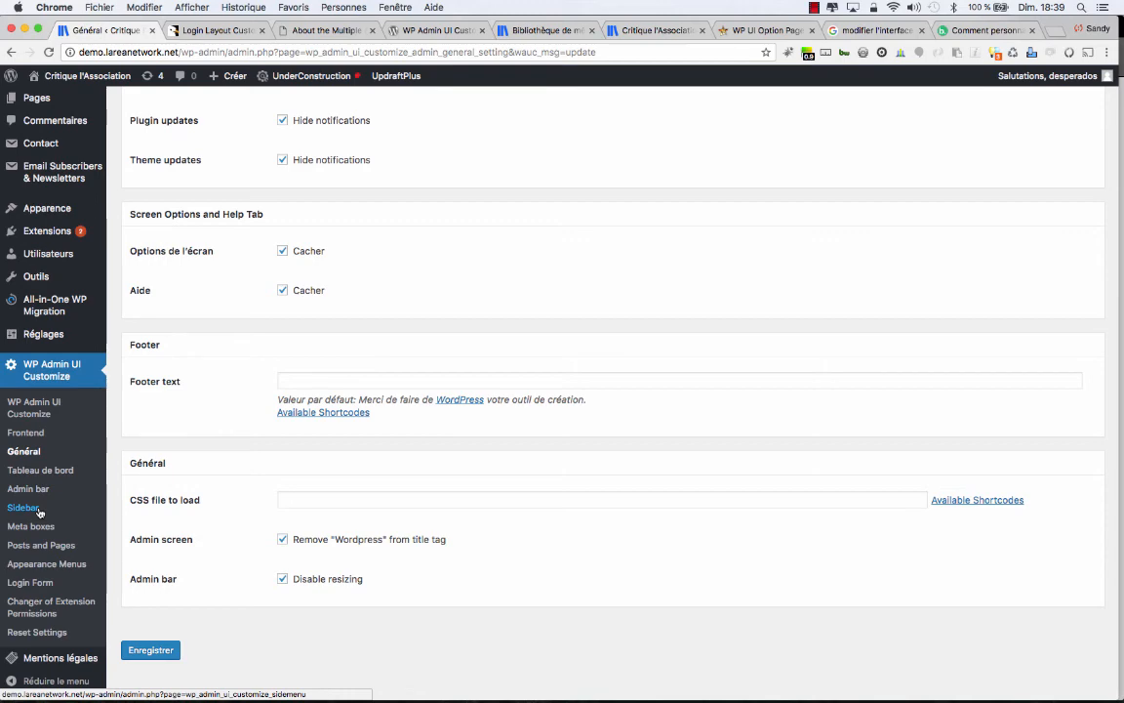
pyautogui.click(39, 511)
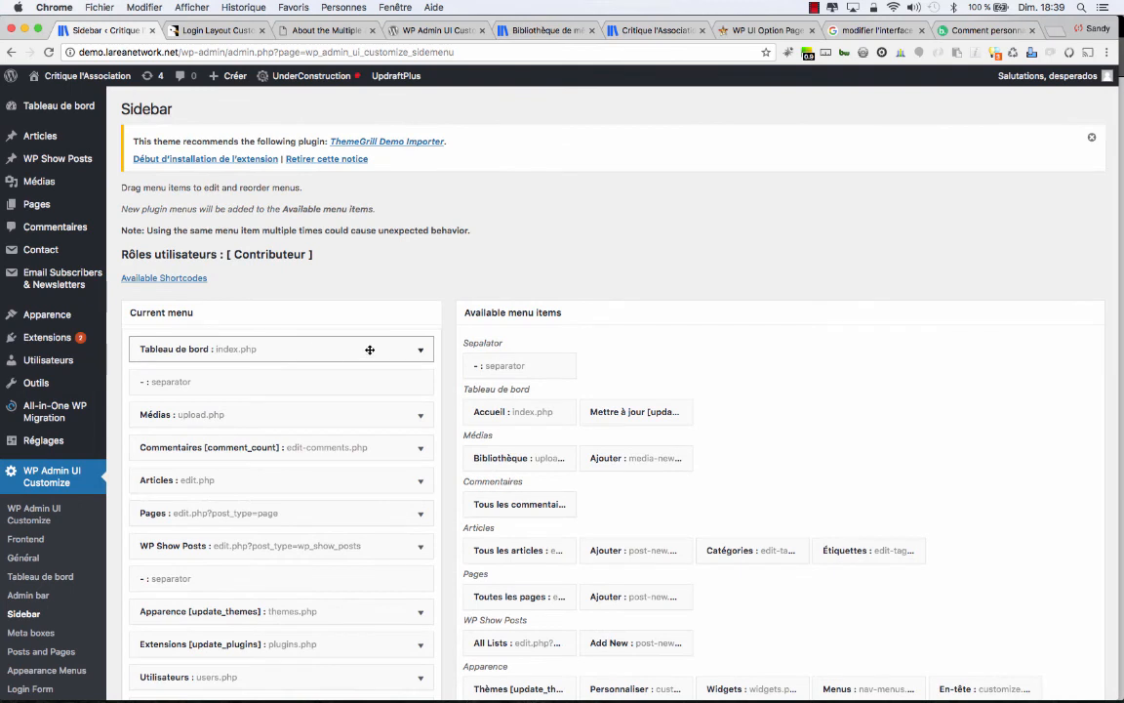
pyautogui.click(421, 351)
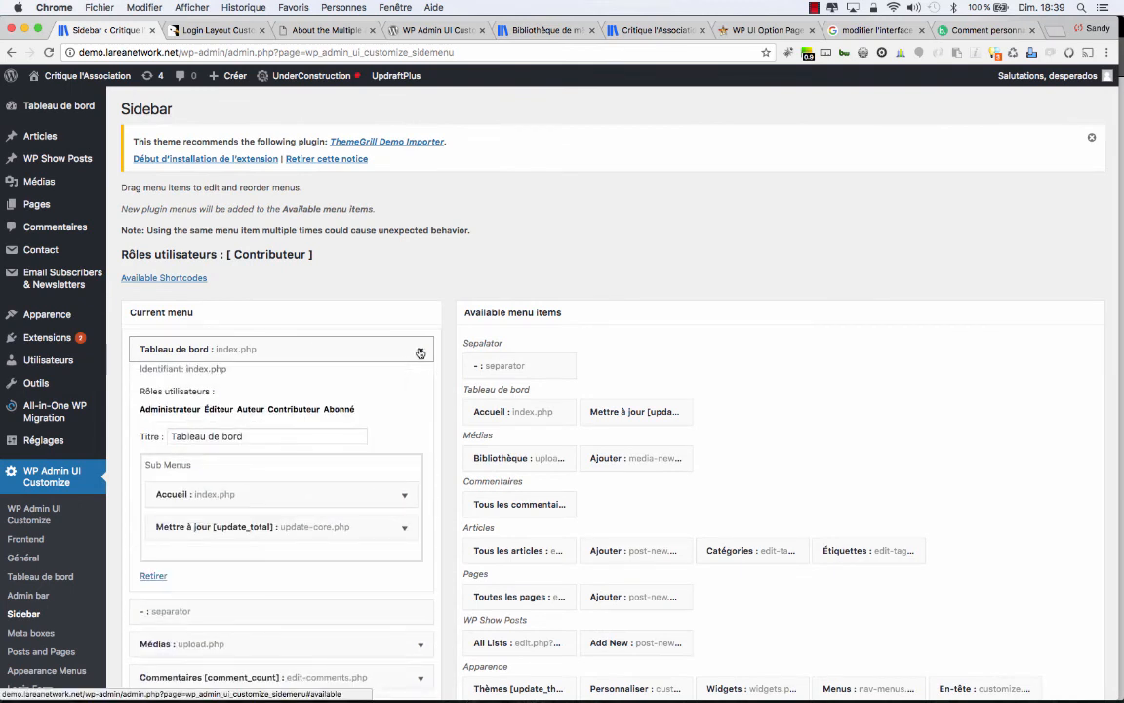
pyautogui.click(420, 352)
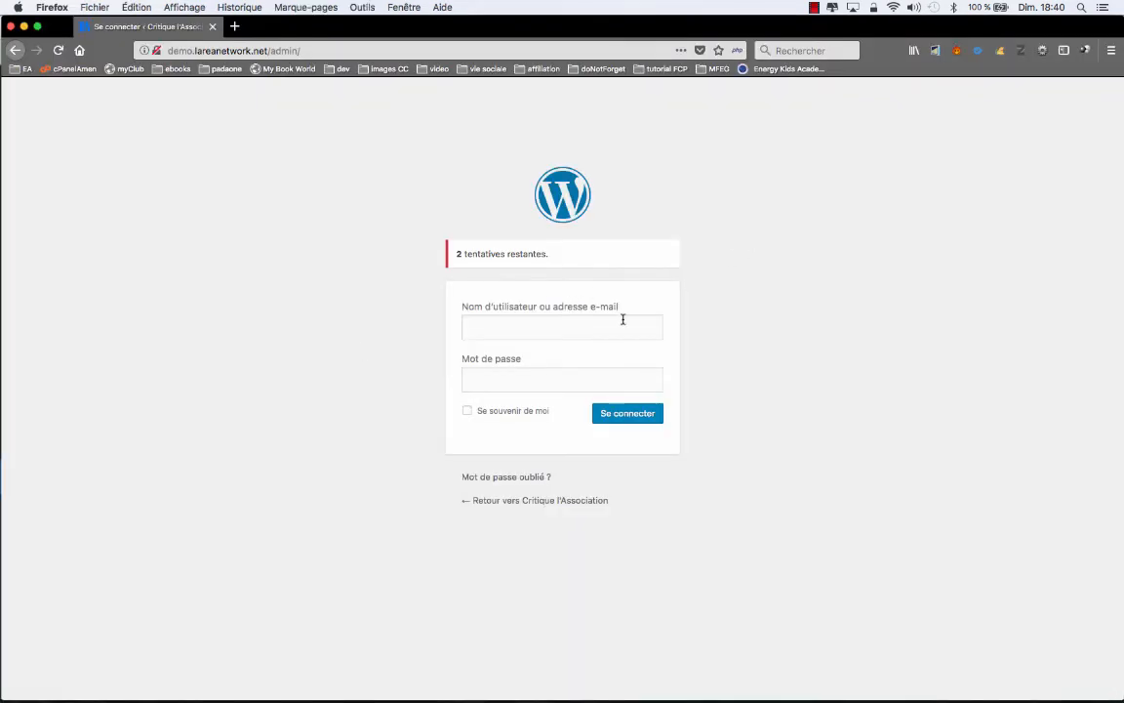
# Step: Sign in to the site in Firefox with the Contributor test user's username and password
pyautogui.click(595, 326)
pyautogui.write('sam')
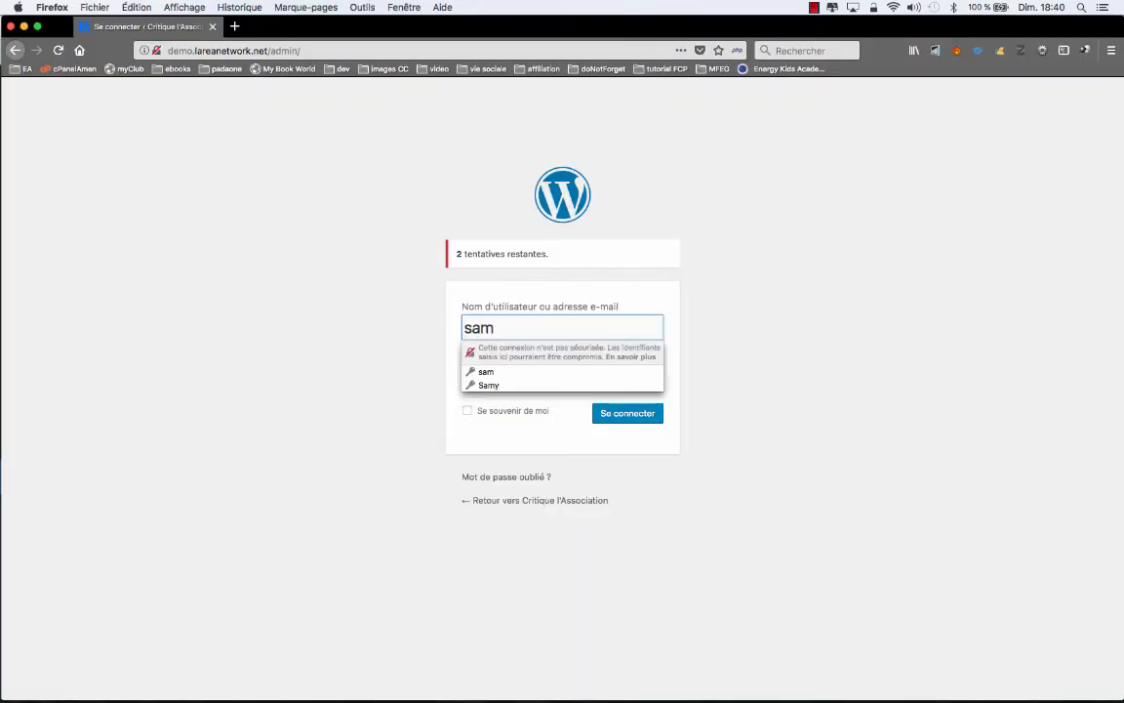
pyautogui.press('Tab')
pyautogui.write('••••')
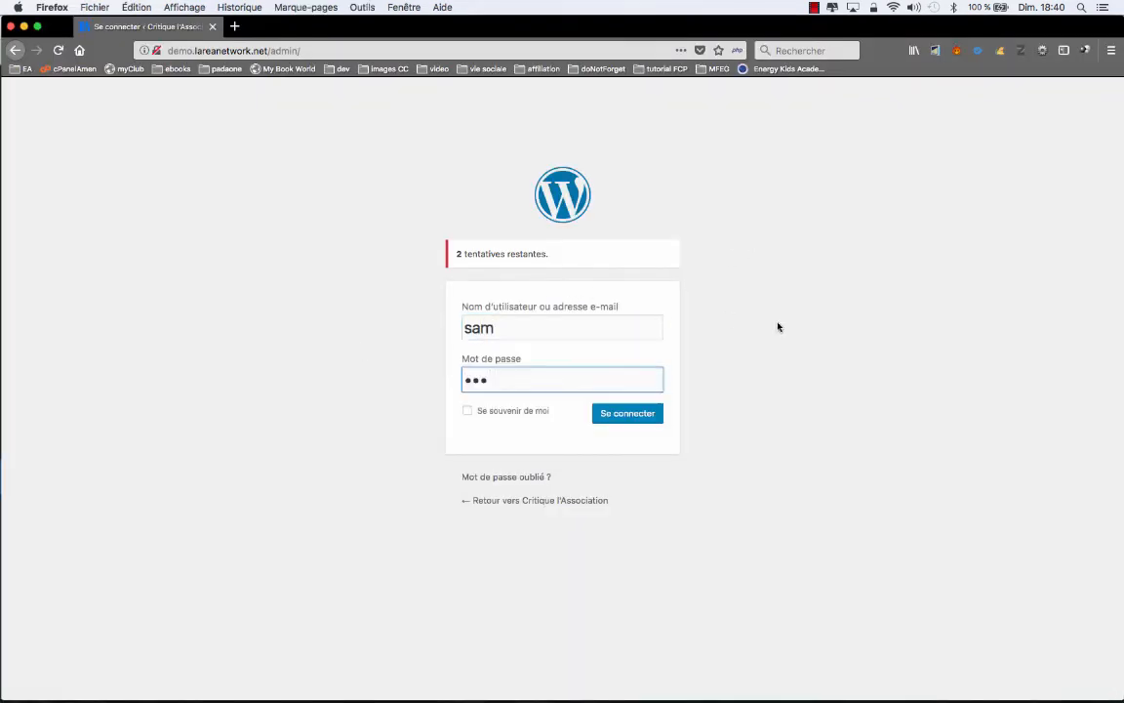
pyautogui.click(632, 414)
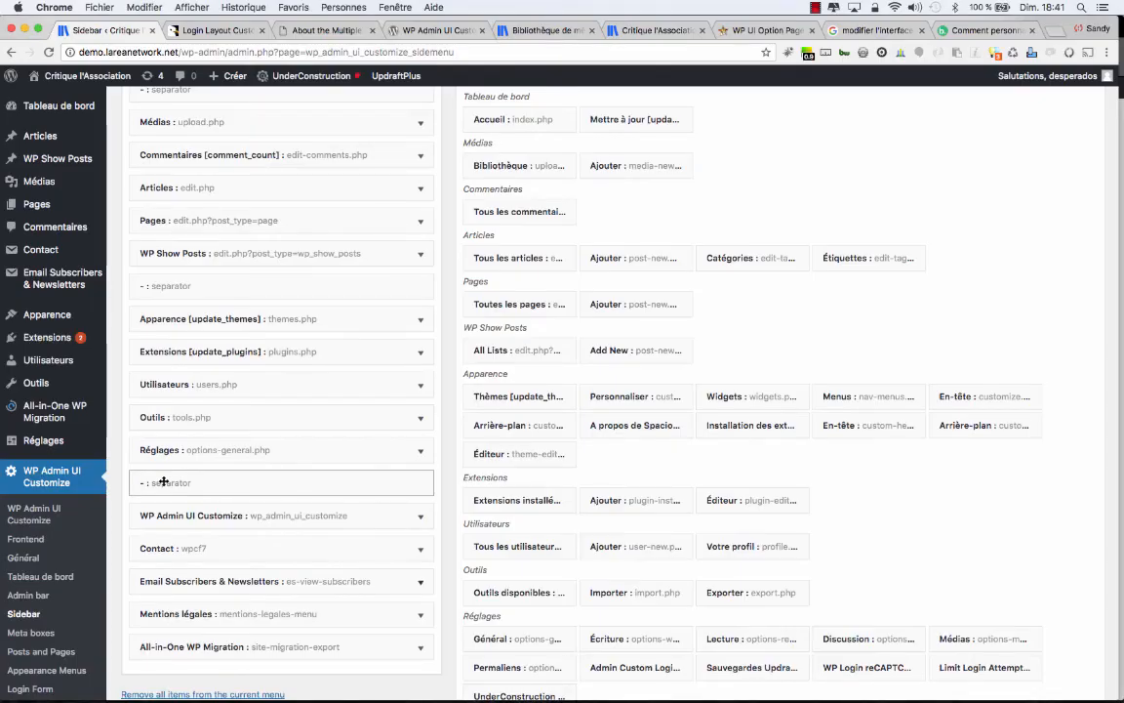
# Step: Remove the Email Subscribers & Newsletters entry from the Contributor sidebar menu
pyautogui.click(34, 615)
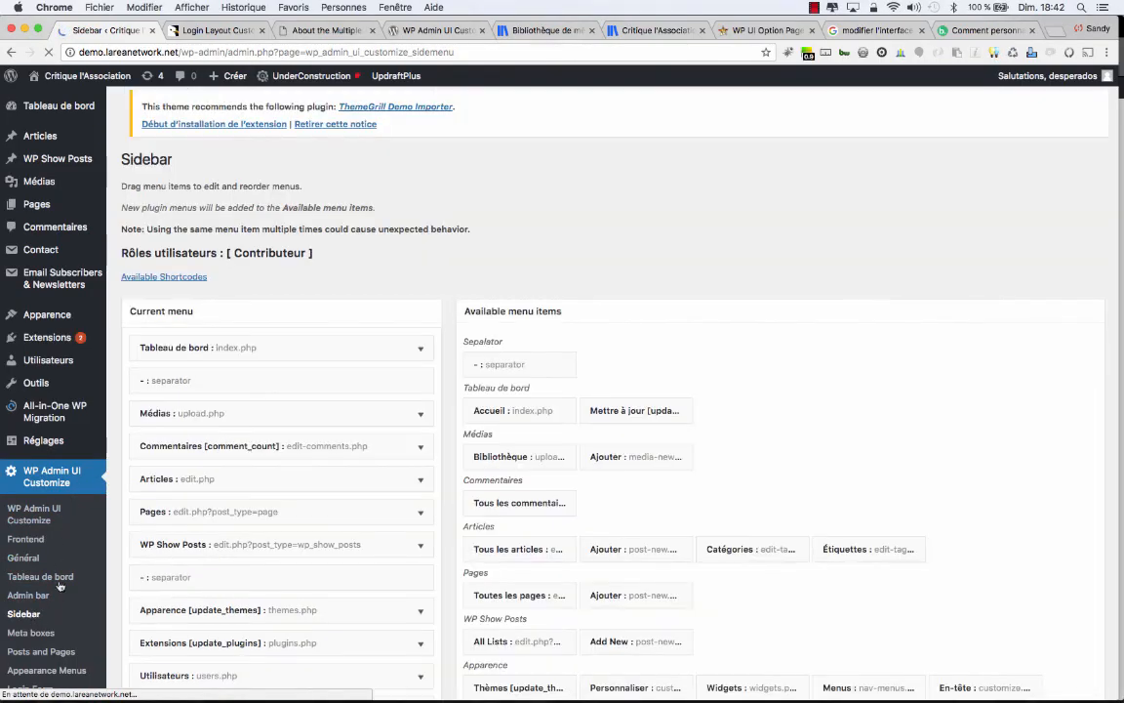
pyautogui.scroll(-5, 246, 543)
pyautogui.scroll(-4, 246, 545)
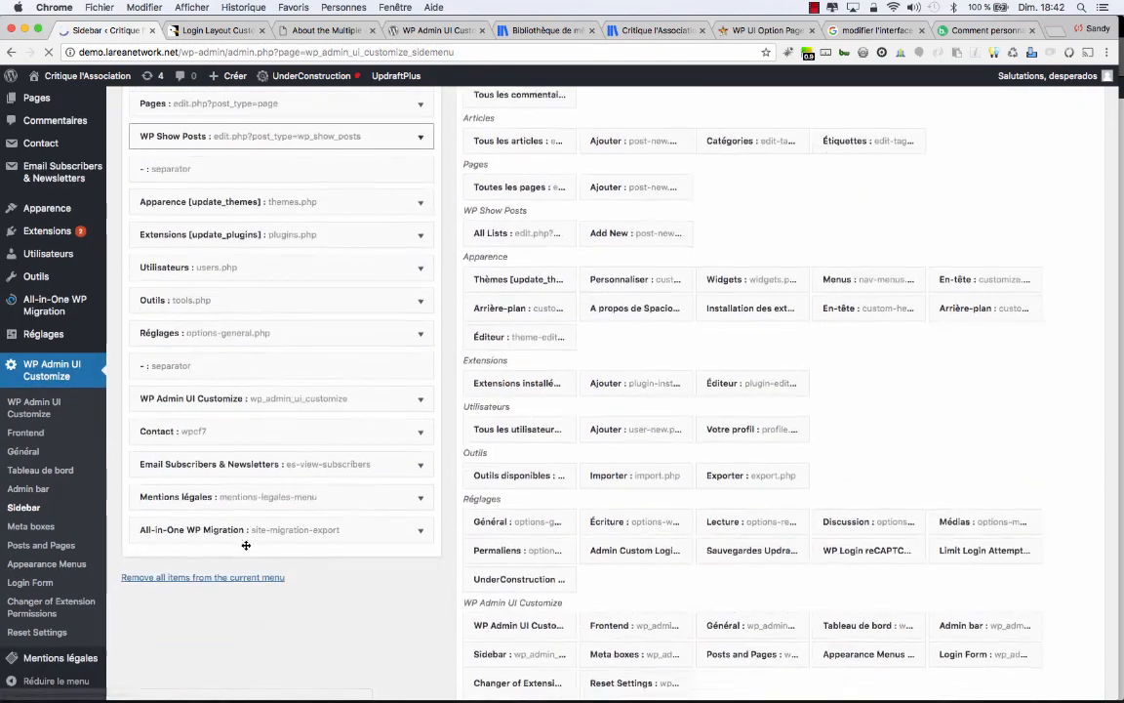
pyautogui.click(420, 458)
pyautogui.scroll(-4, 318, 512)
pyautogui.scroll(-4, 317, 511)
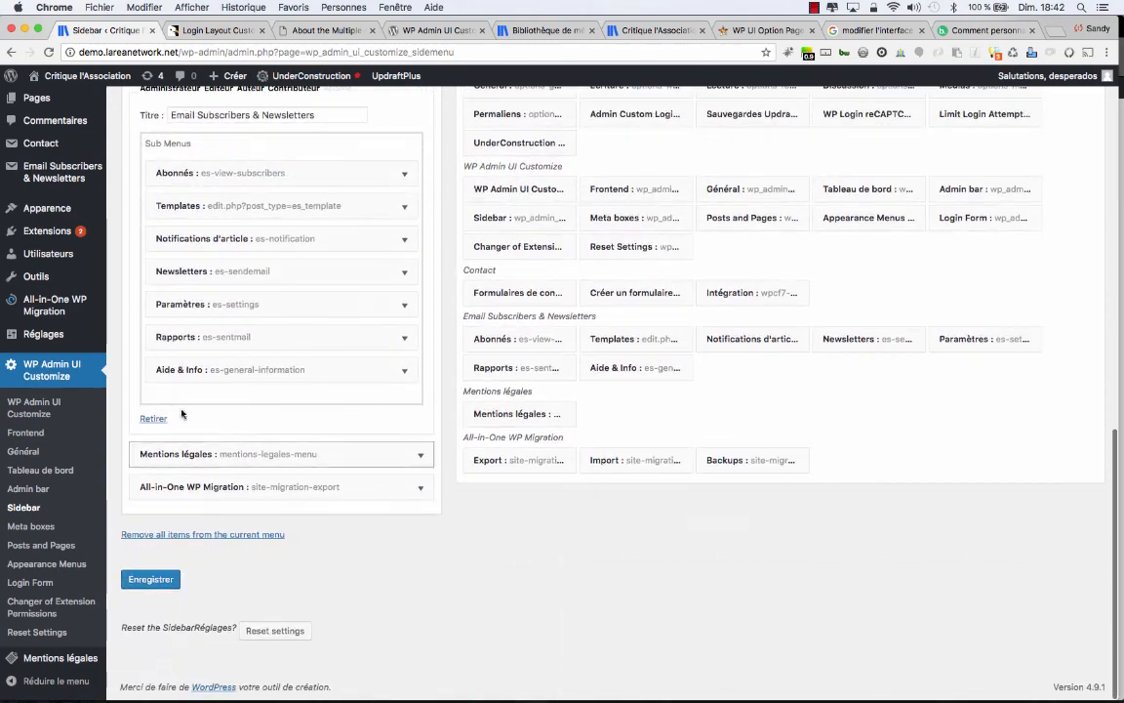
pyautogui.click(150, 417)
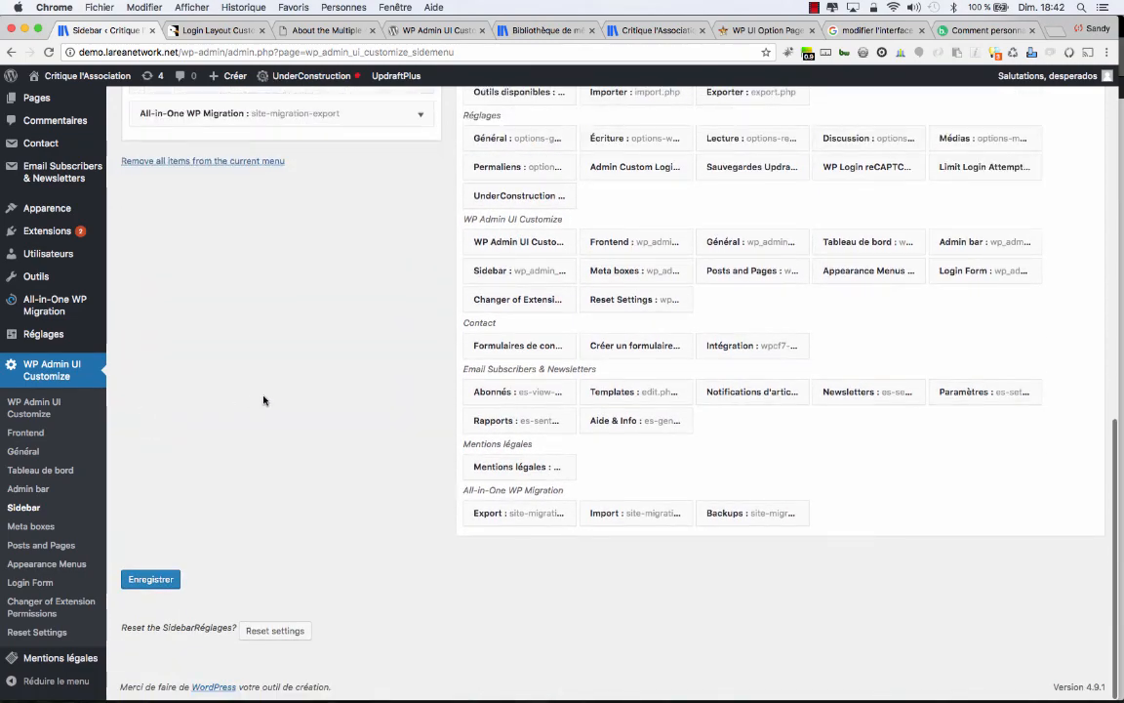
# Step: Save the trimmed Contributor menu and reload the contributor's dashboard in Firefox
pyautogui.scroll(4, 264, 400)
pyautogui.scroll(-5, 215, 479)
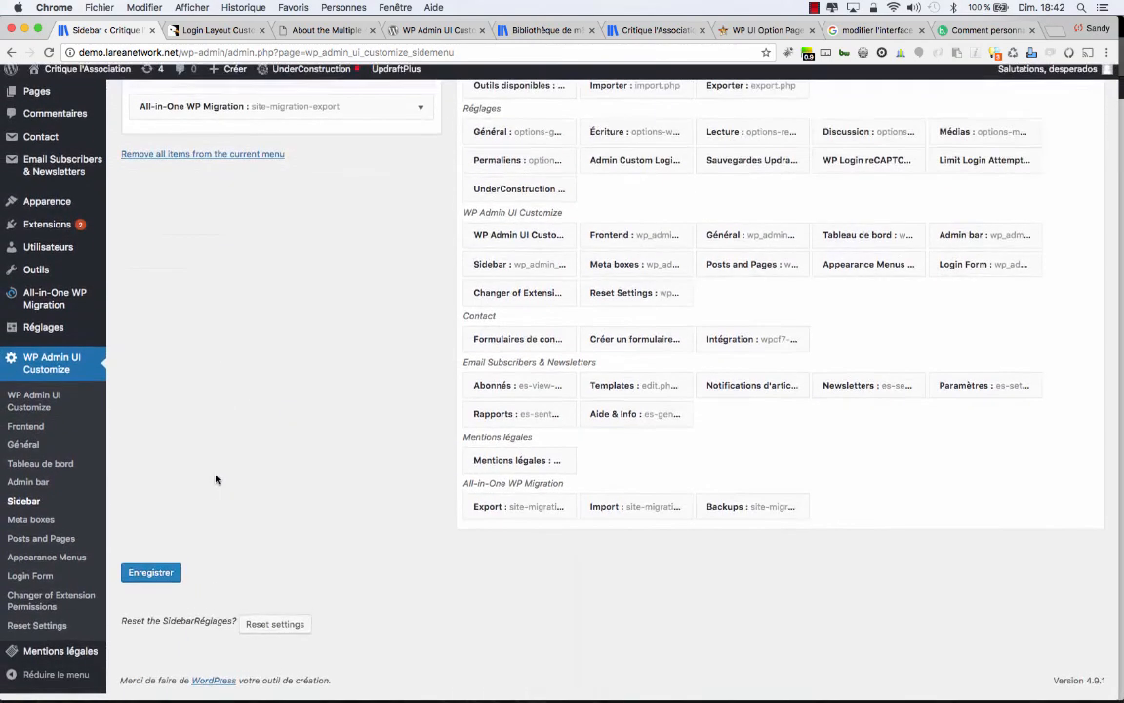
pyautogui.click(153, 573)
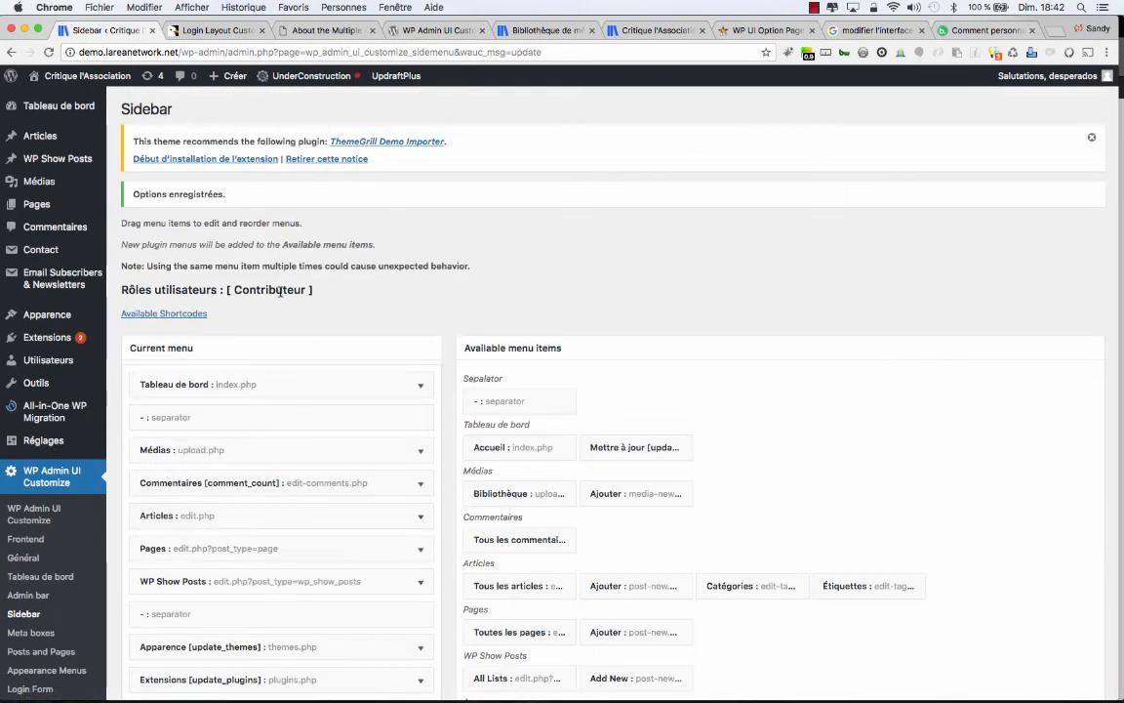
pyautogui.press('super+Tab')
pyautogui.press('super+r')
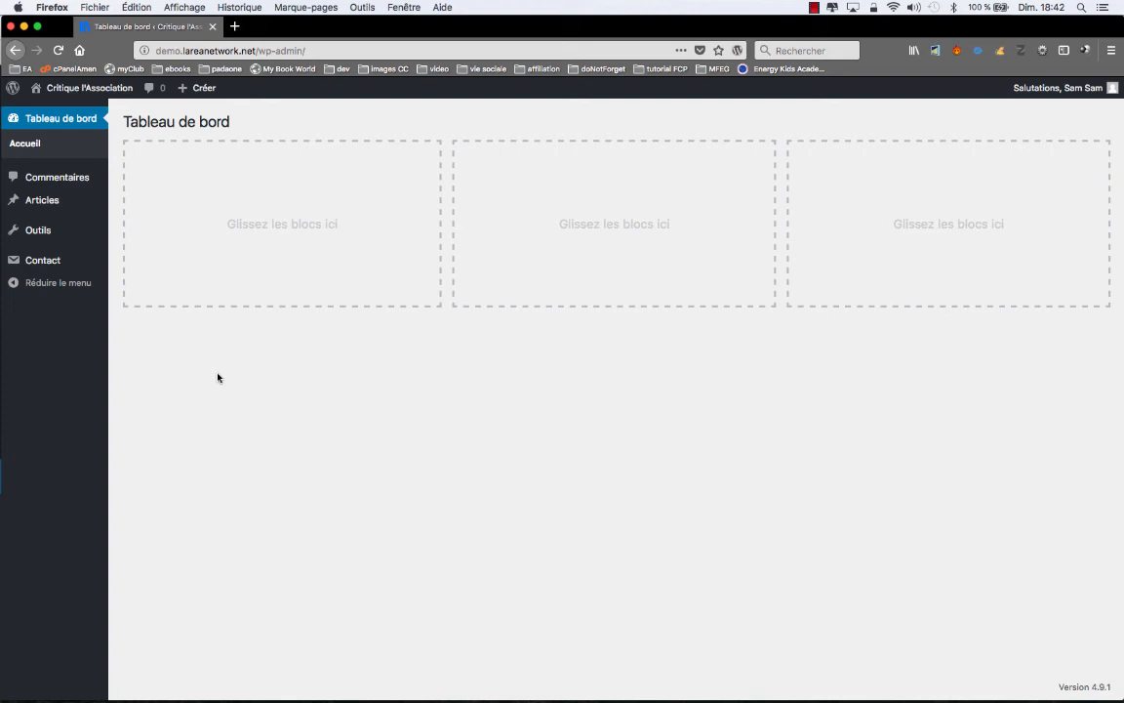
# Step: Log the contributor out and head to Extensions > Ajouter in the admin account
pyautogui.click(814, 7)
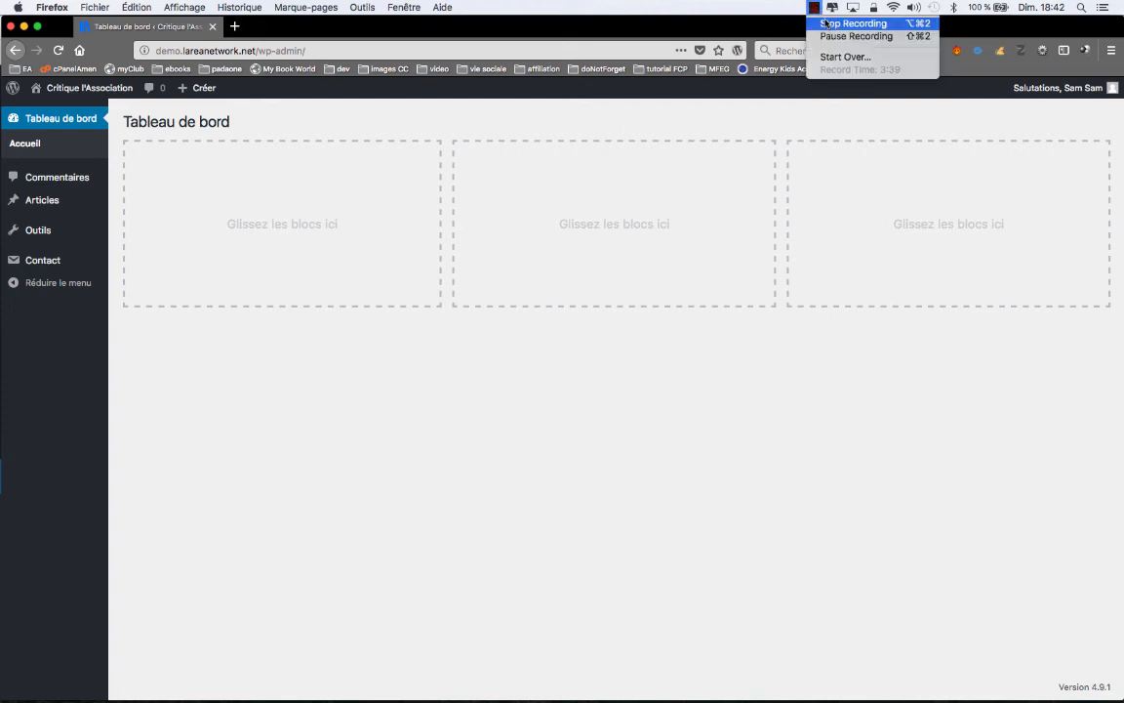
pyautogui.click(841, 36)
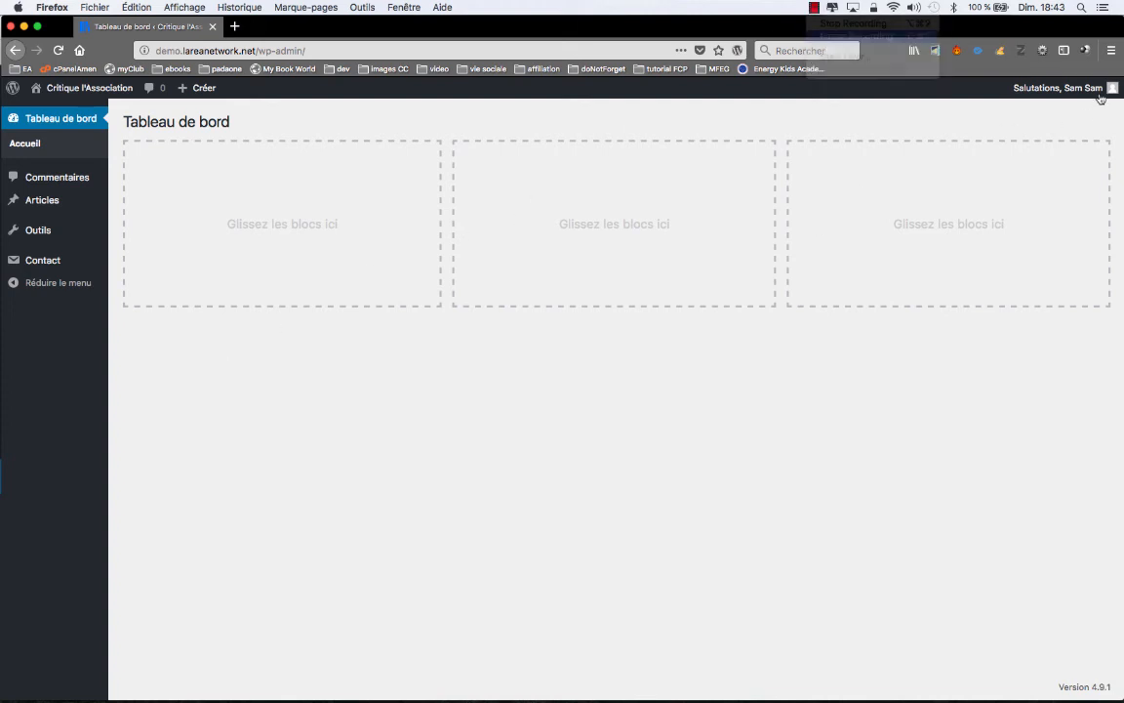
pyautogui.moveTo(1112, 92)
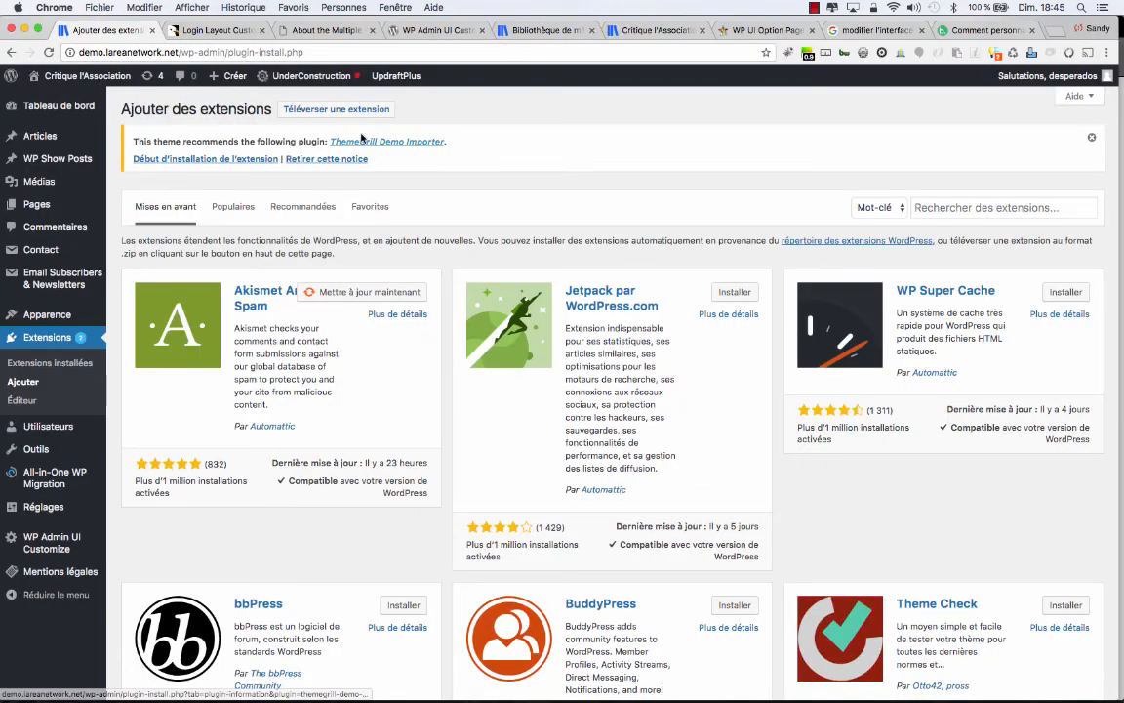
# Step: Search plugins for 'login page' and install and activate Custom Login Page Customizer
pyautogui.click(937, 208)
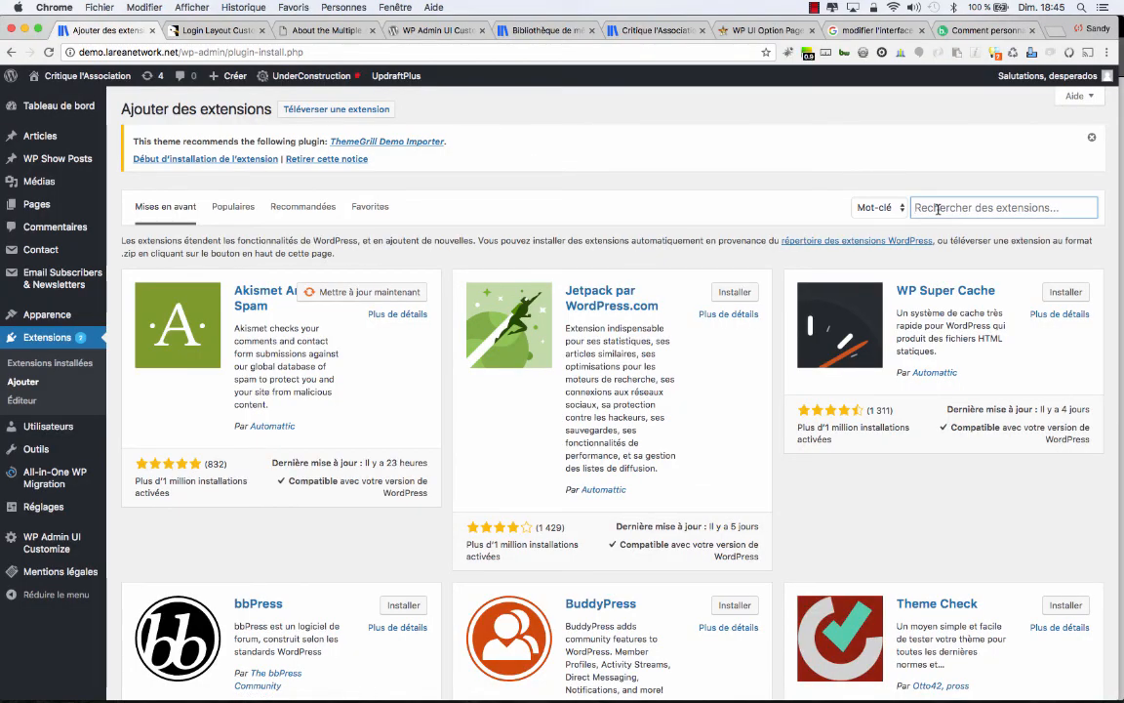
pyautogui.write('lo')
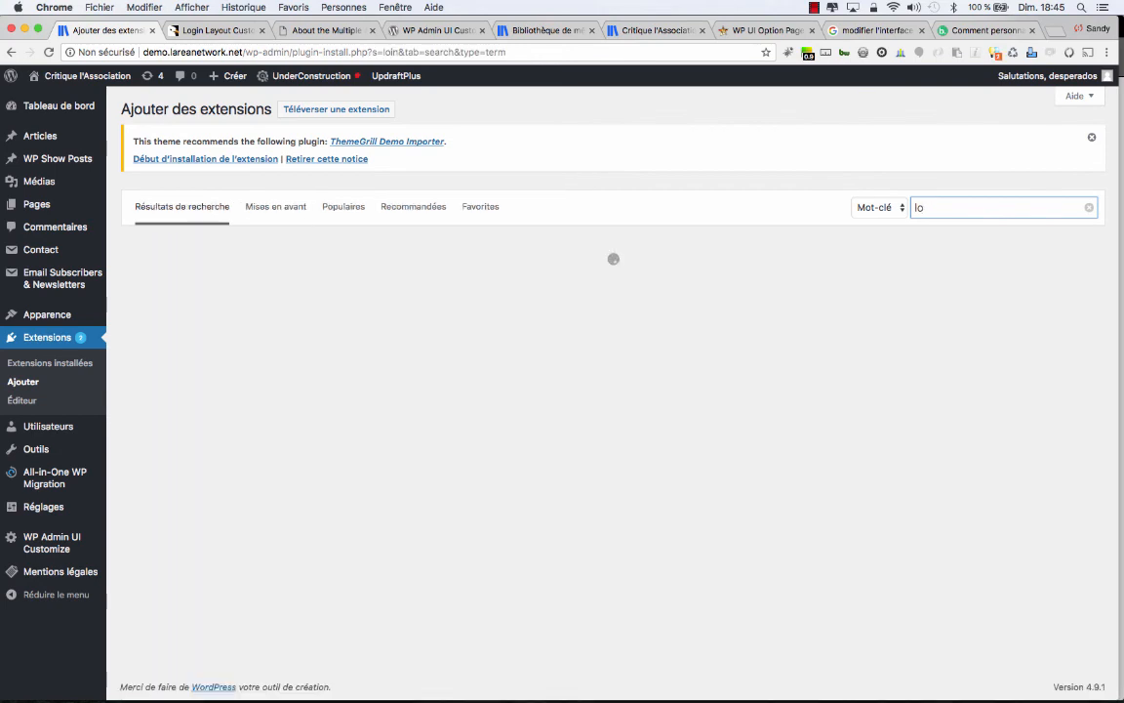
pyautogui.write('gin page')
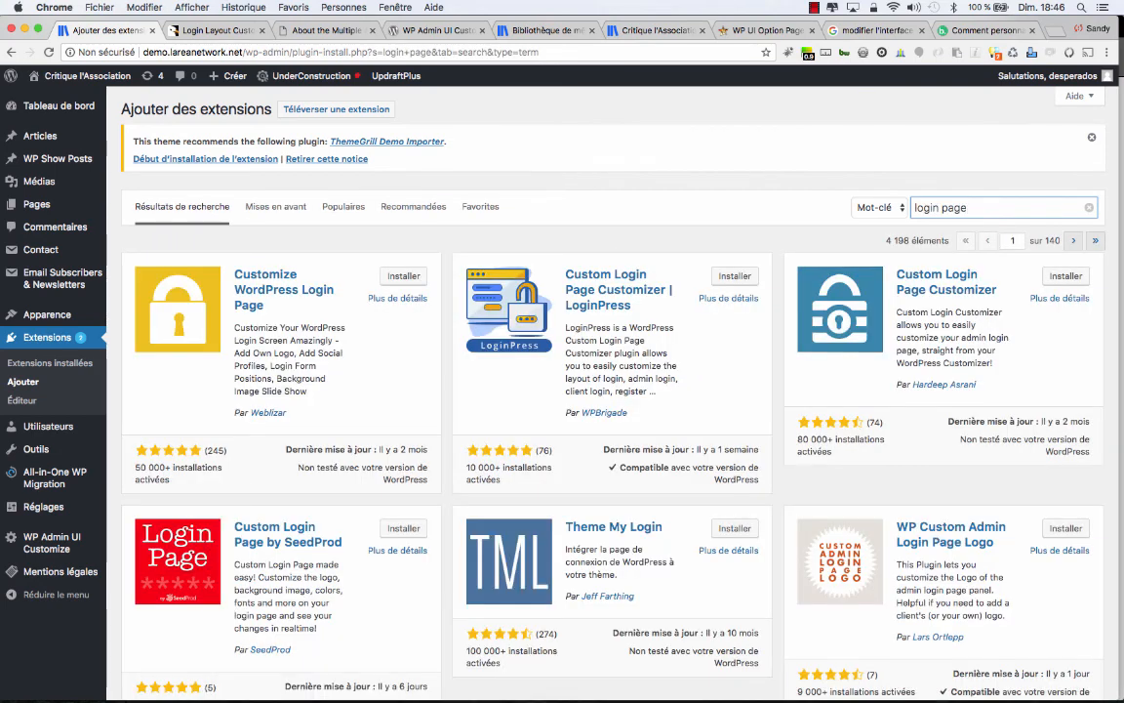
pyautogui.click(1066, 277)
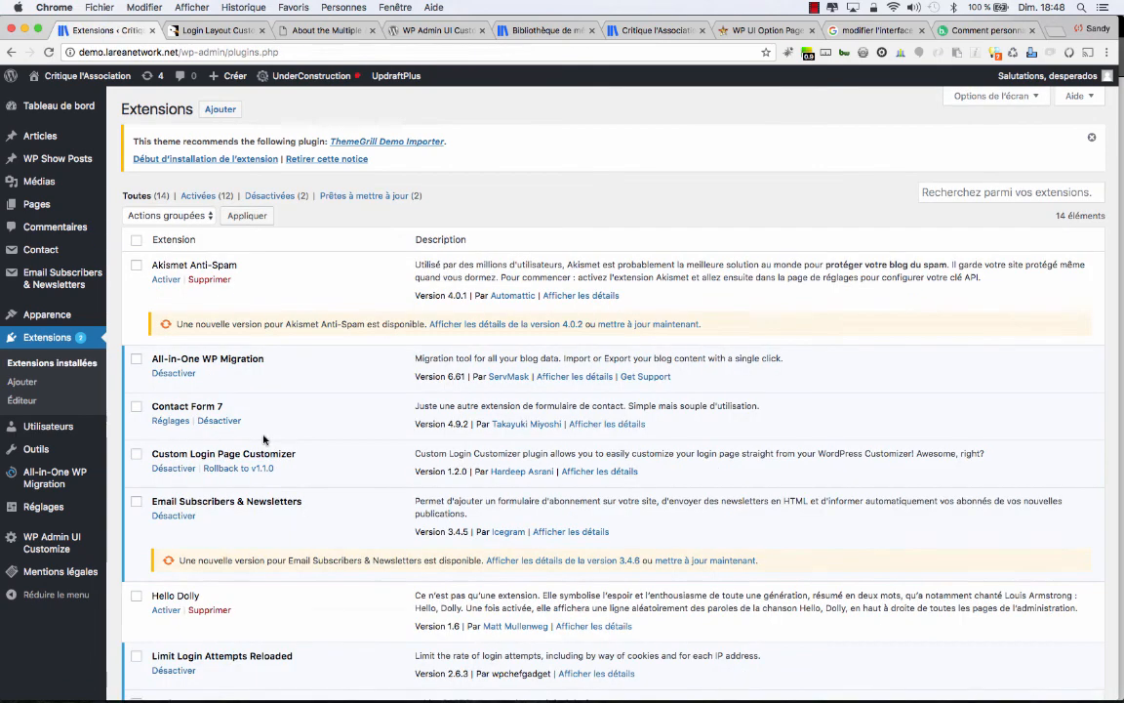
pyautogui.scroll(-1, 312, 458)
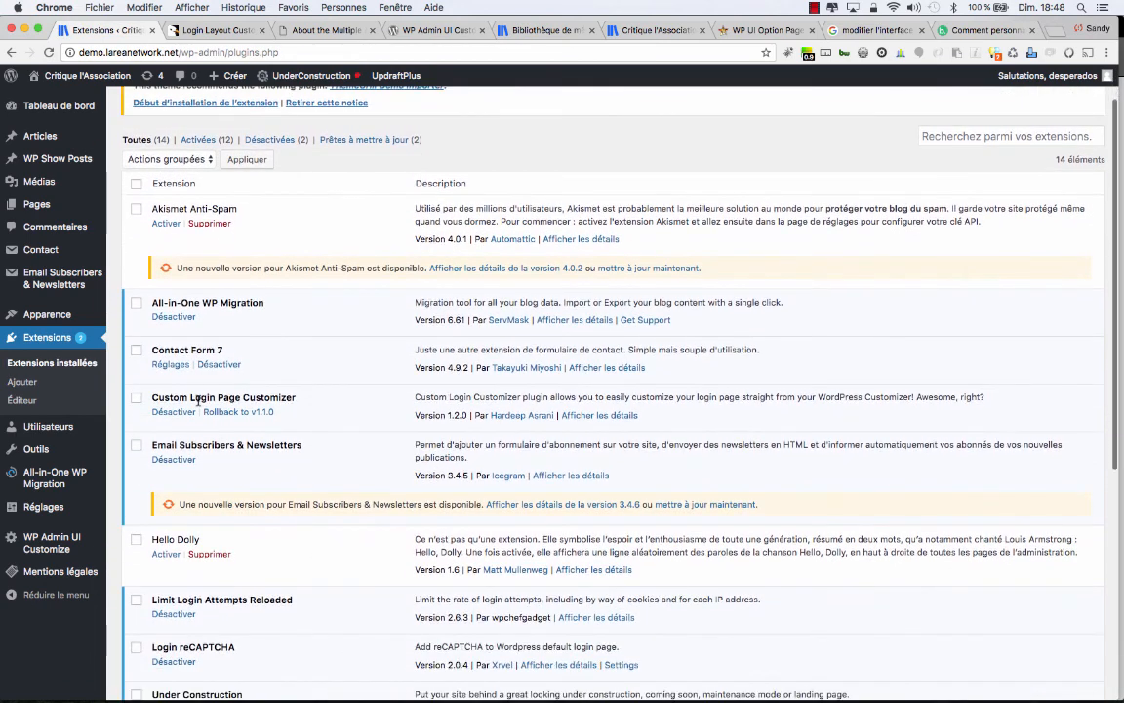
pyautogui.moveTo(64, 319)
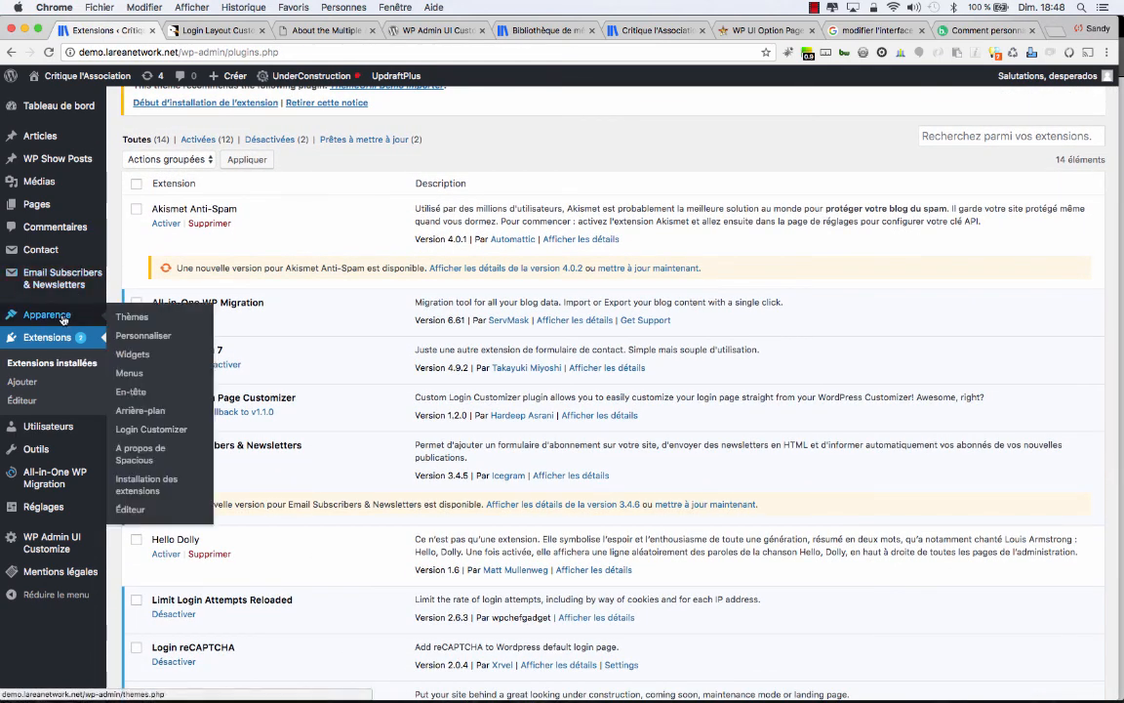
# Step: Open the Login Customizer settings page and launch its live customizer
pyautogui.click(168, 430)
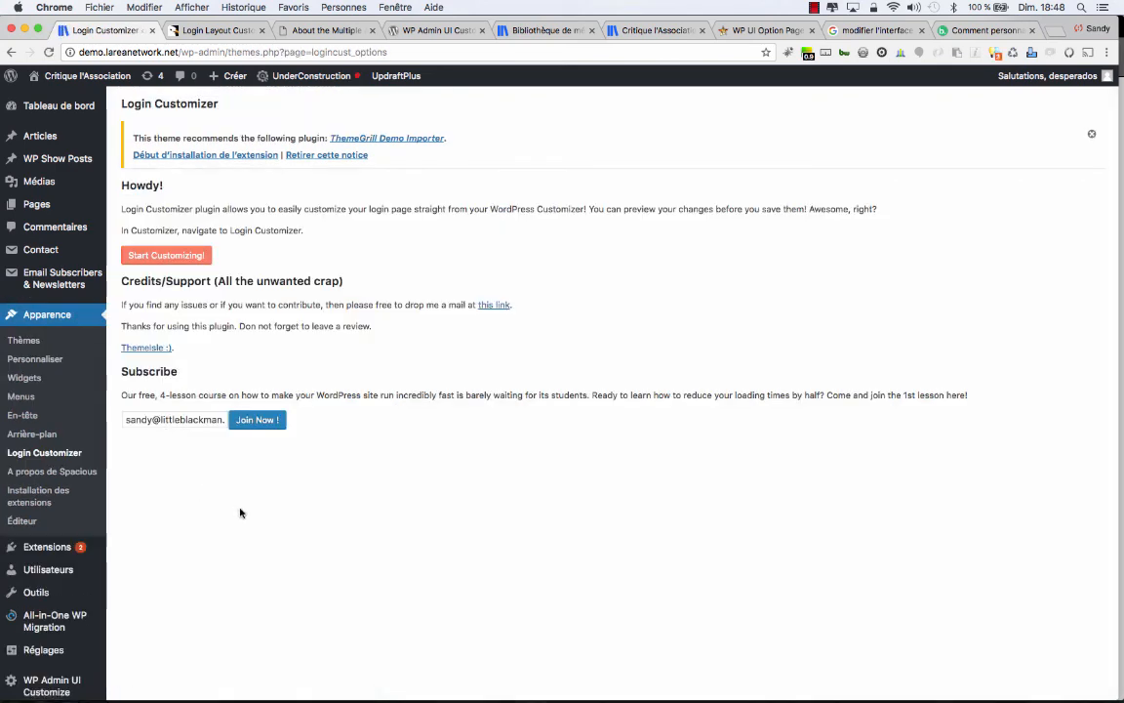
pyautogui.click(173, 256)
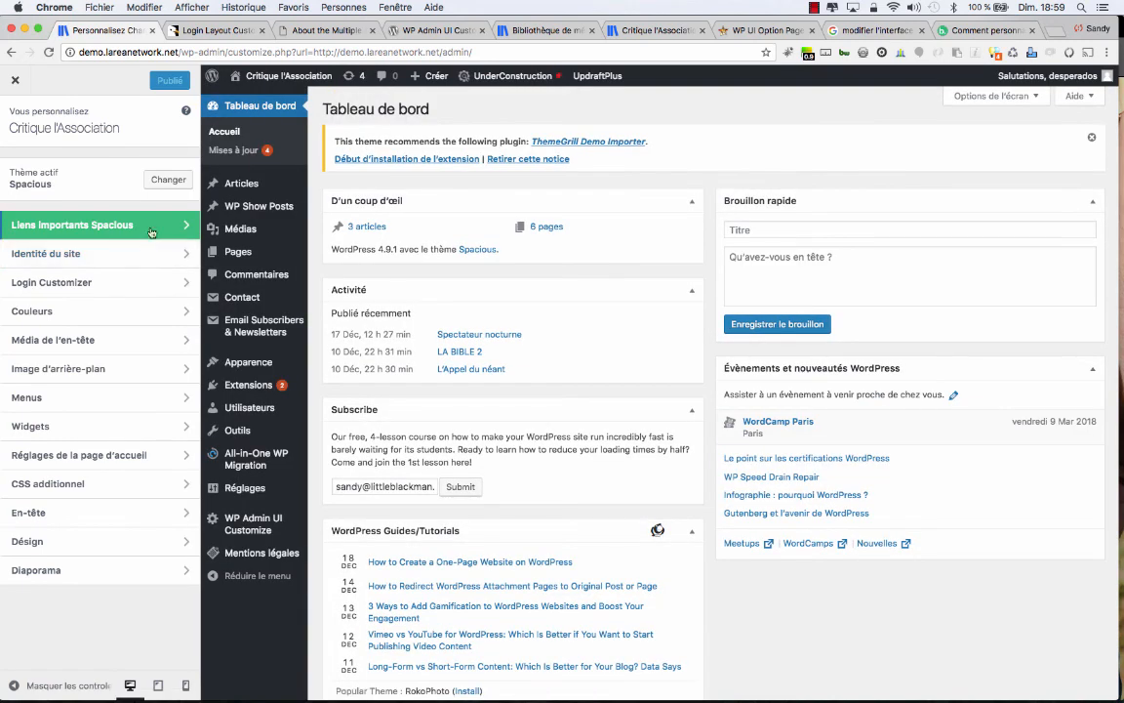
# Step: Set the ebook-2485304_1920.jpg photo of a man with a book as the login background
pyautogui.click(103, 283)
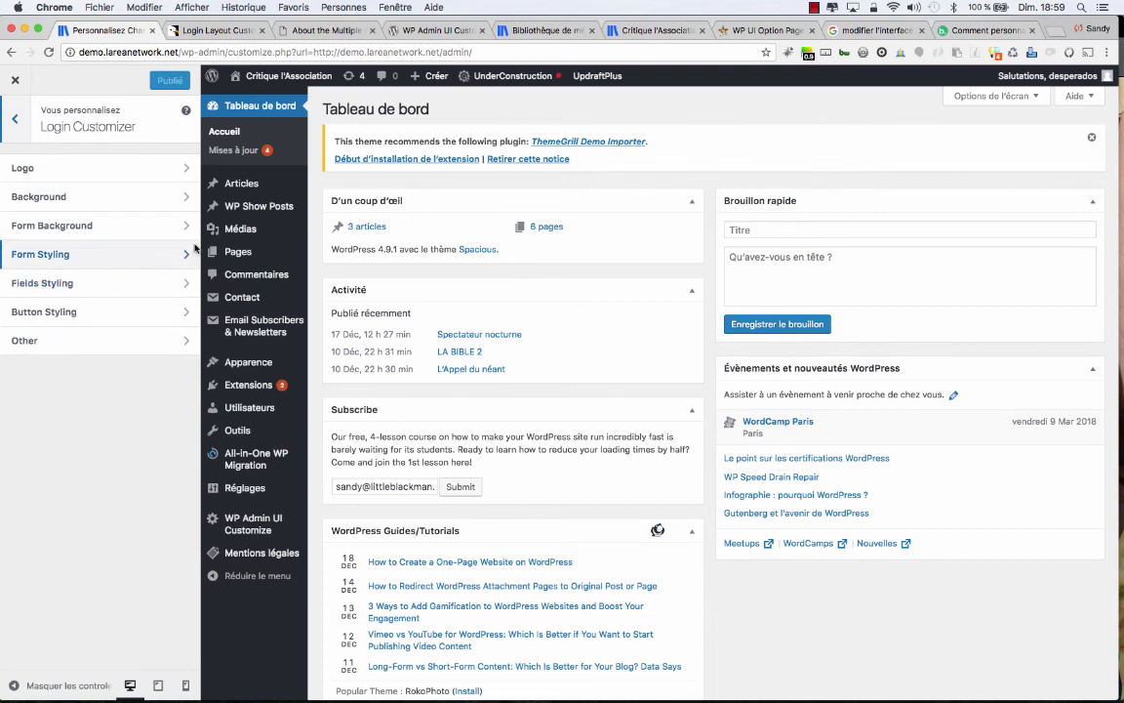
pyautogui.click(116, 198)
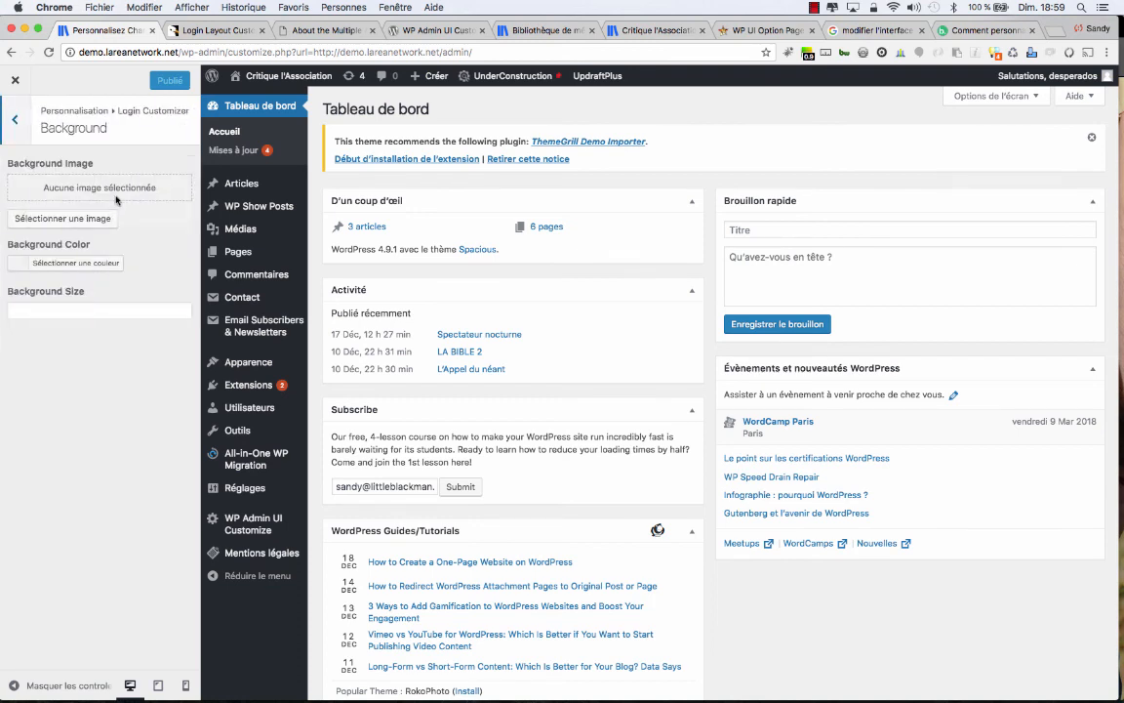
pyautogui.click(94, 221)
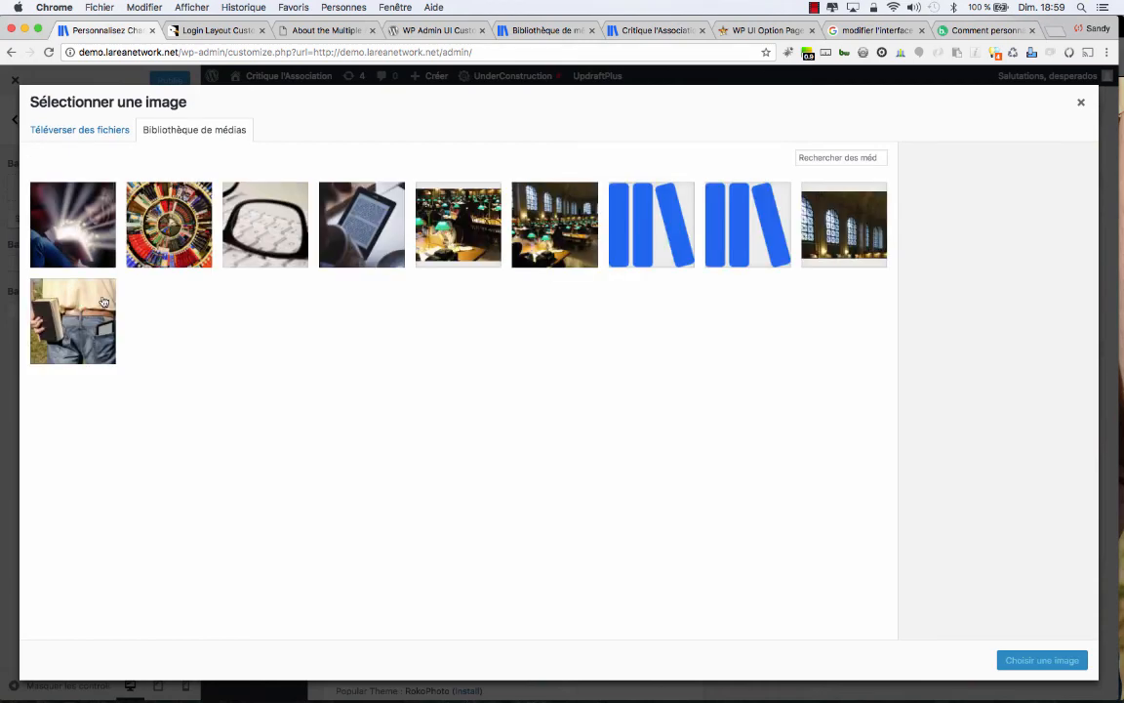
pyautogui.click(92, 285)
pyautogui.click(1039, 662)
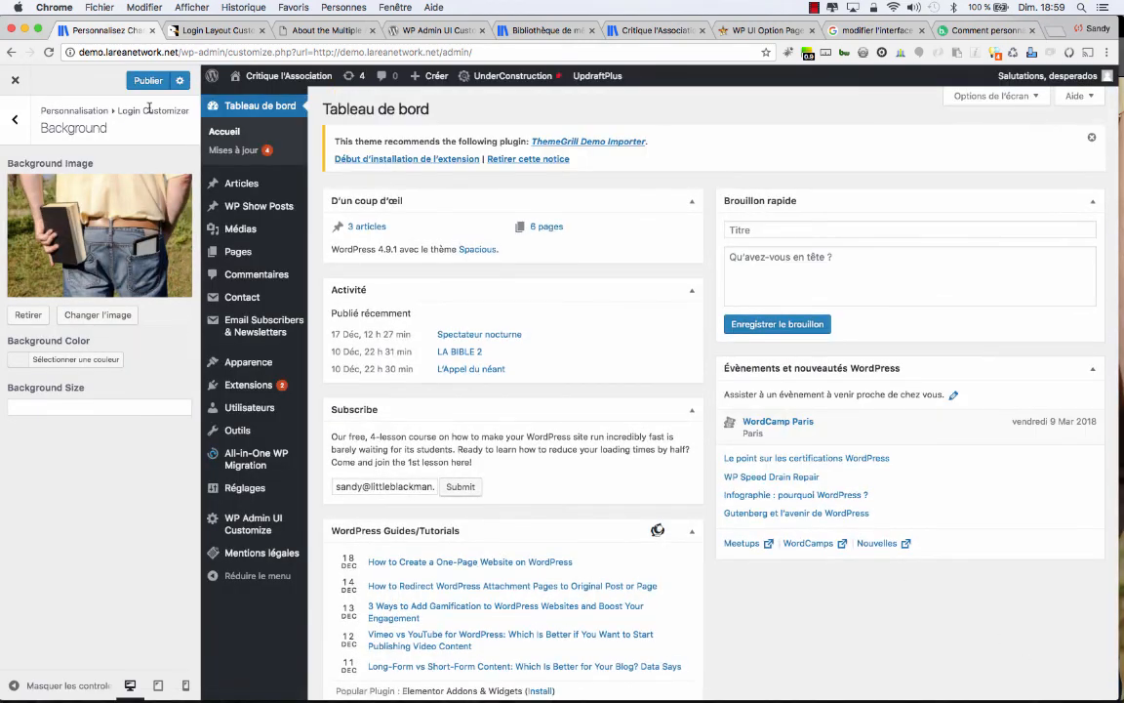
# Step: Publish the new background and reload the Firefox login page to check it
pyautogui.click(148, 80)
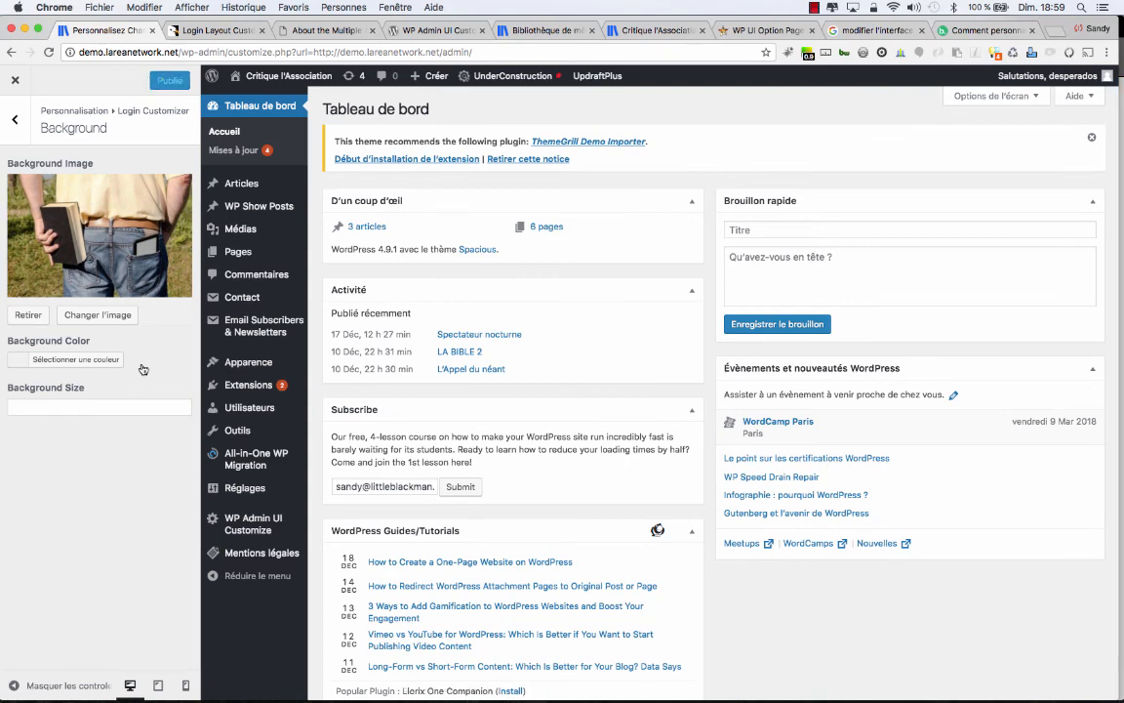
pyautogui.press('super+Tab')
pyautogui.press('super+r')
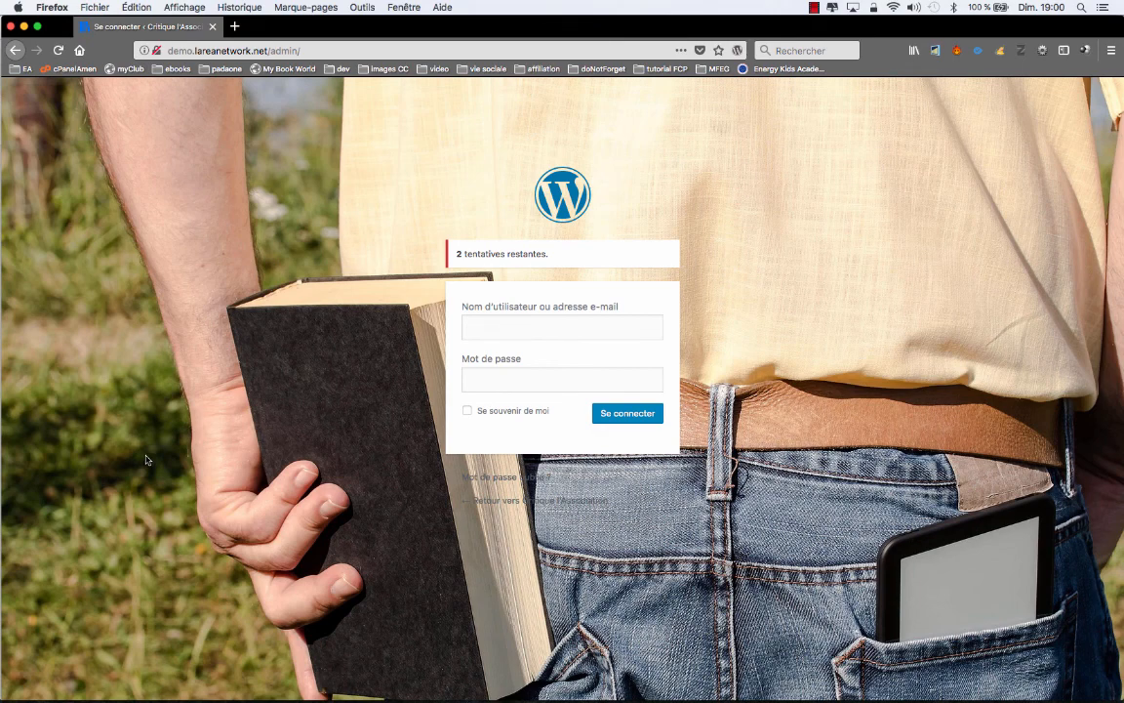
pyautogui.press('super+Tab')
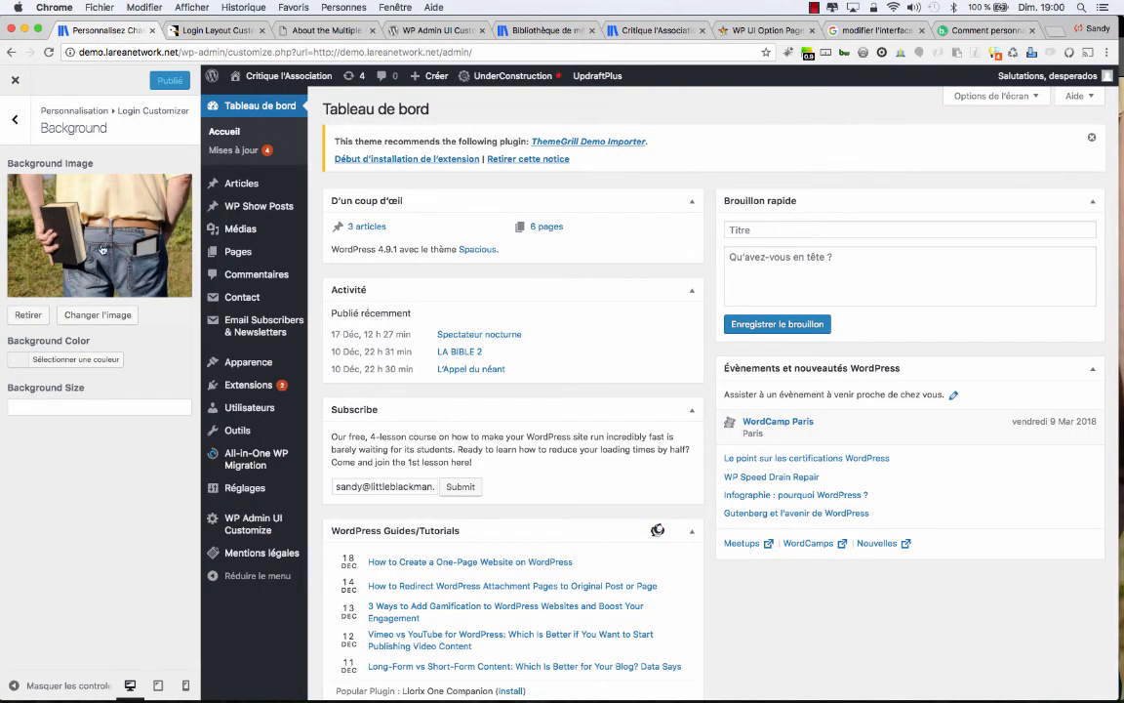
# Step: In Button Styling, make the button hover background pink and publish it
pyautogui.click(14, 119)
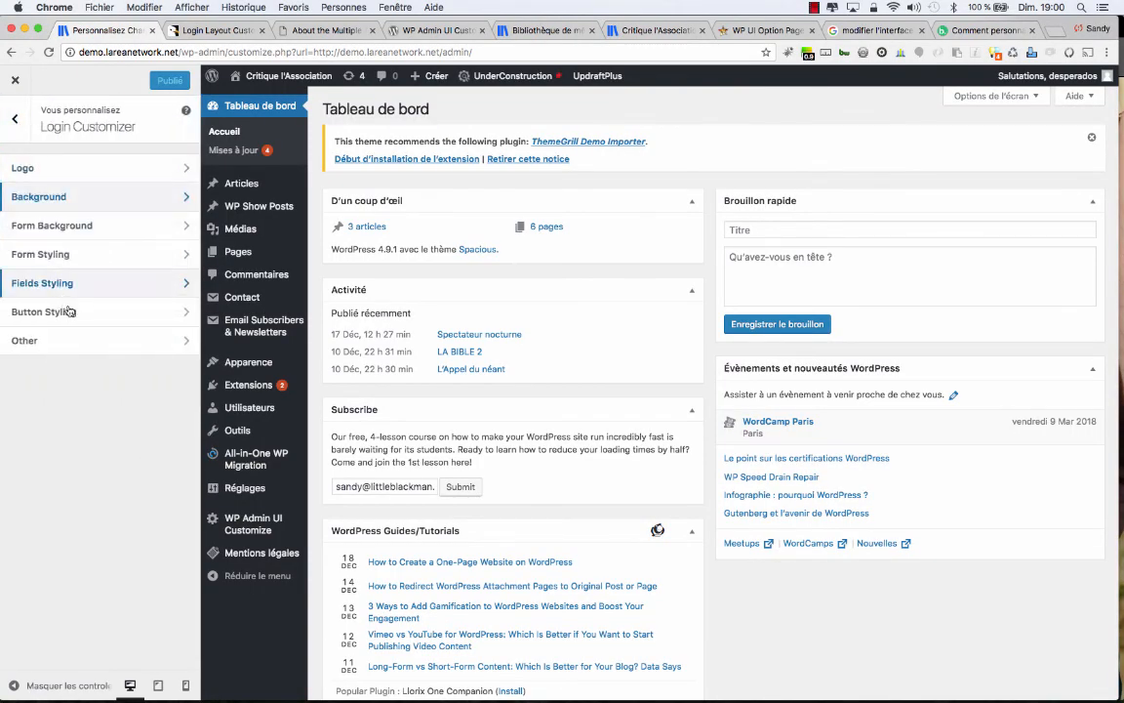
pyautogui.click(71, 312)
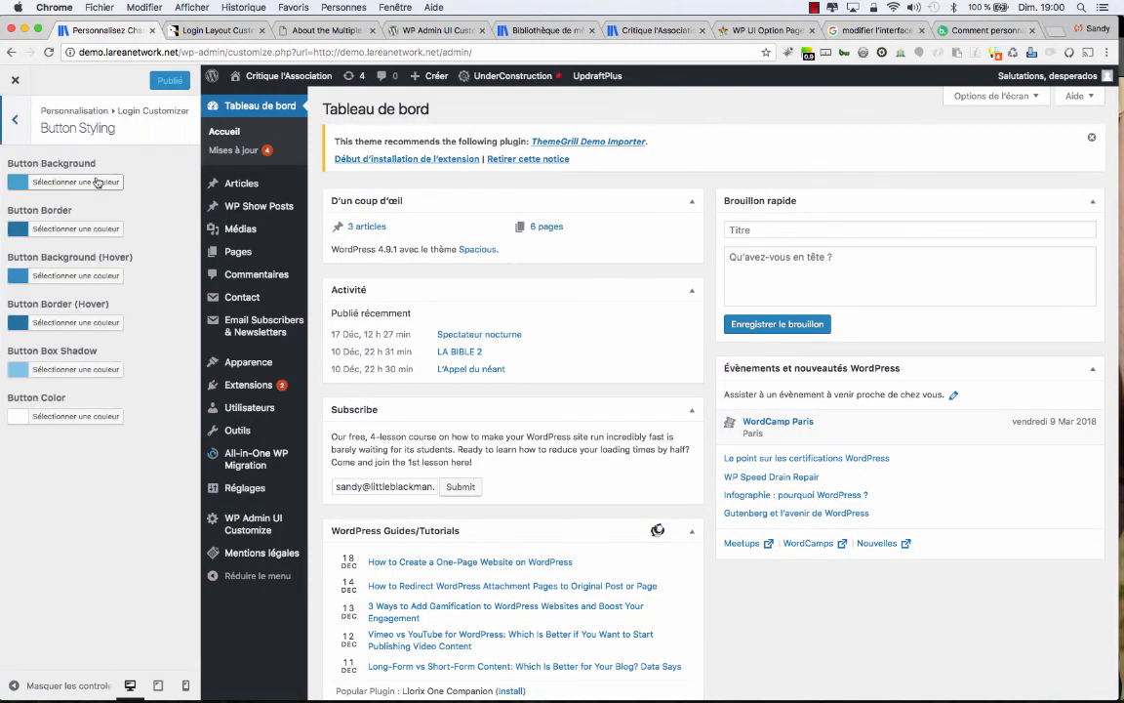
pyautogui.press('super+Tab')
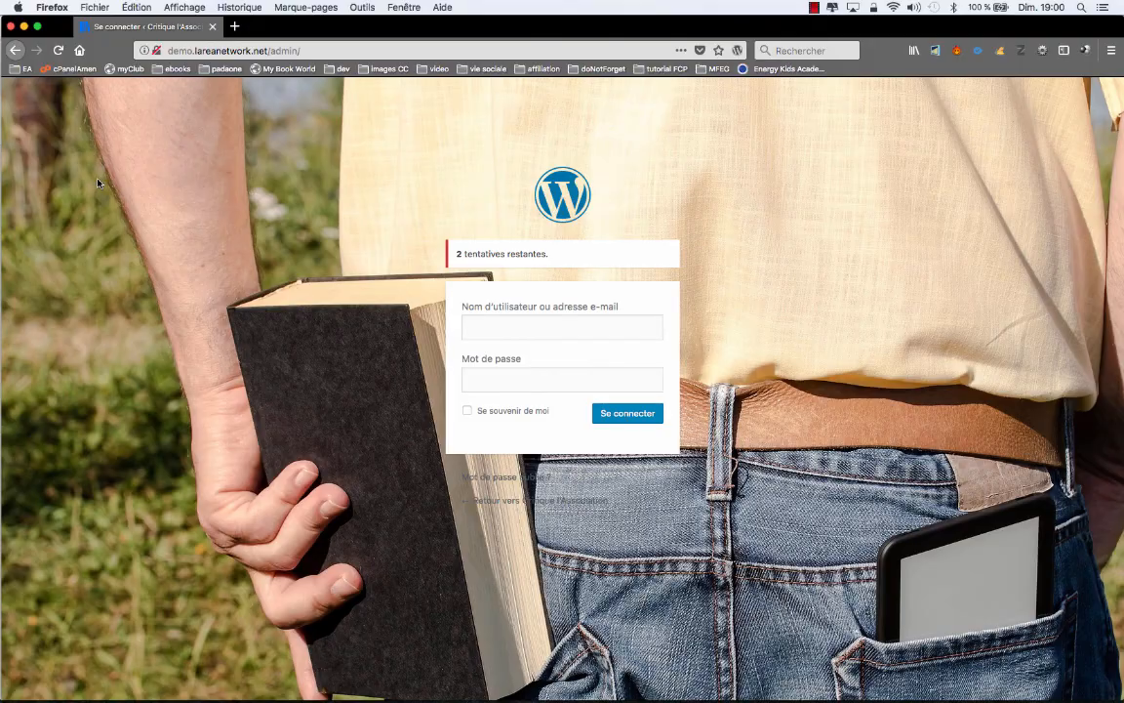
pyautogui.press('super+Tab')
pyautogui.click(70, 278)
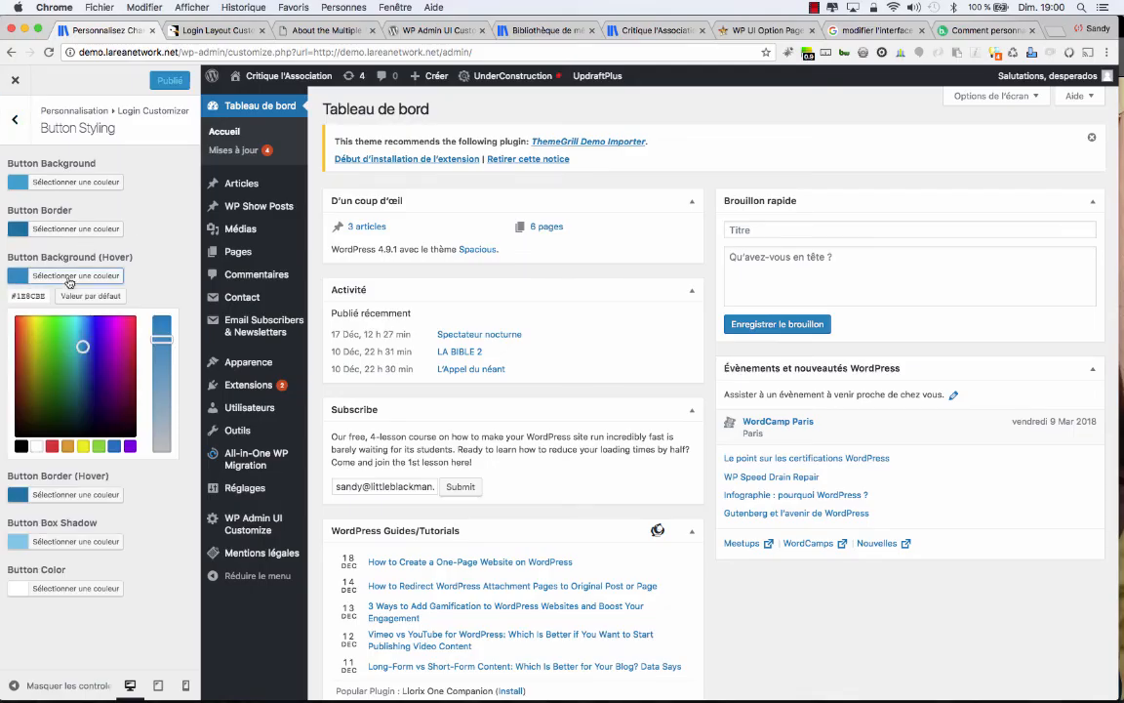
pyautogui.click(130, 326)
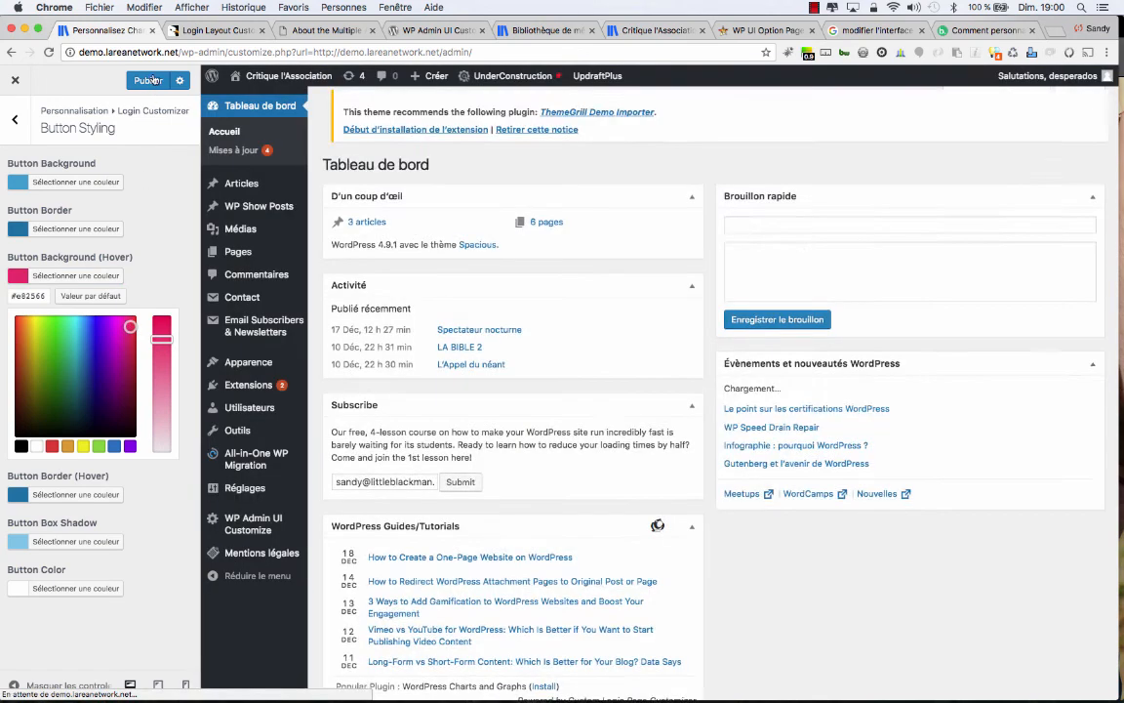
pyautogui.click(149, 80)
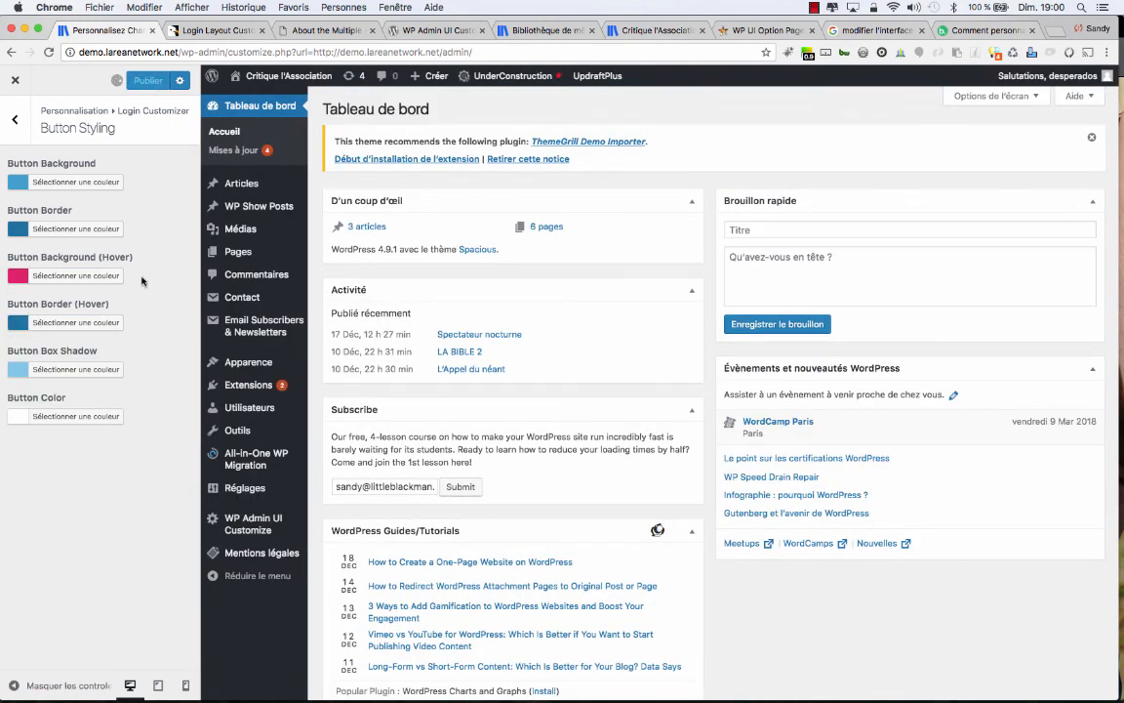
# Step: Publish a deep purple hover border and a magenta button border
pyautogui.click(91, 322)
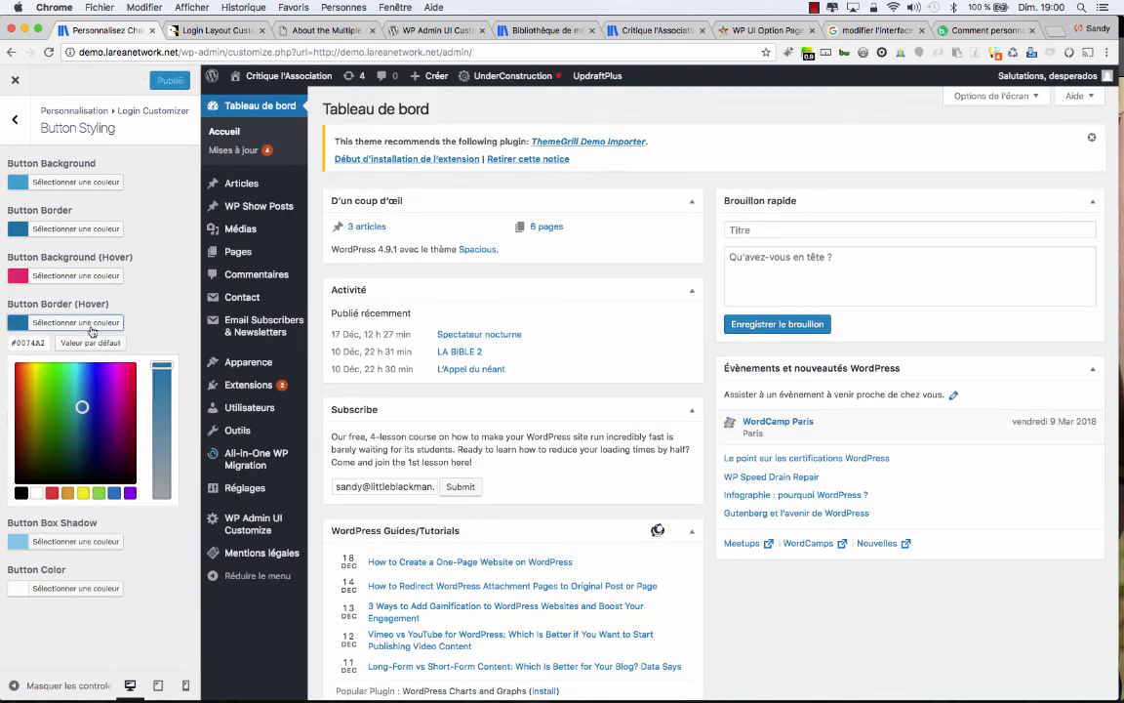
pyautogui.moveTo(107, 406); pyautogui.dragTo(102, 449)
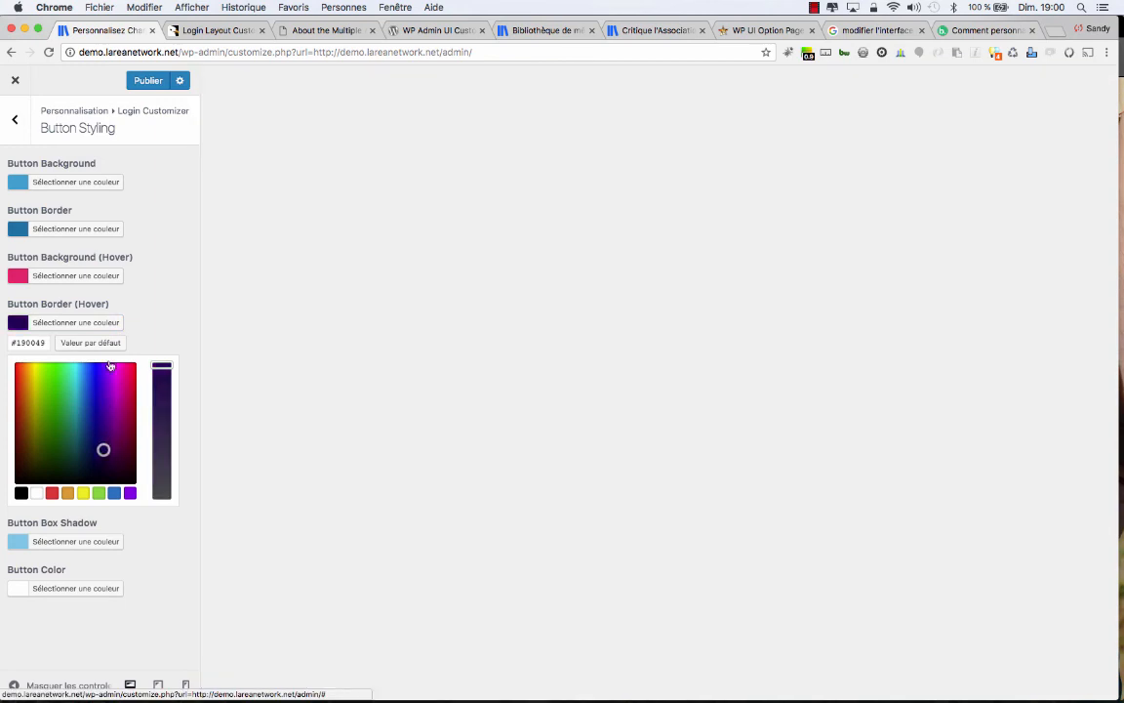
pyautogui.click(150, 82)
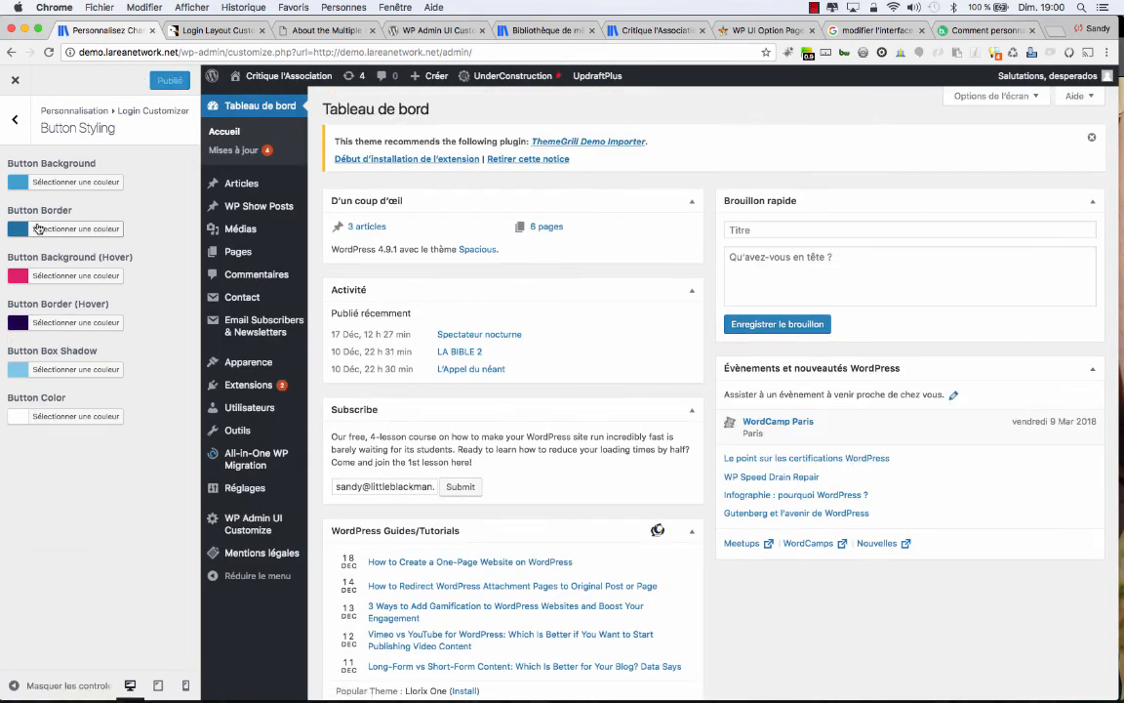
pyautogui.click(39, 228)
pyautogui.click(114, 291)
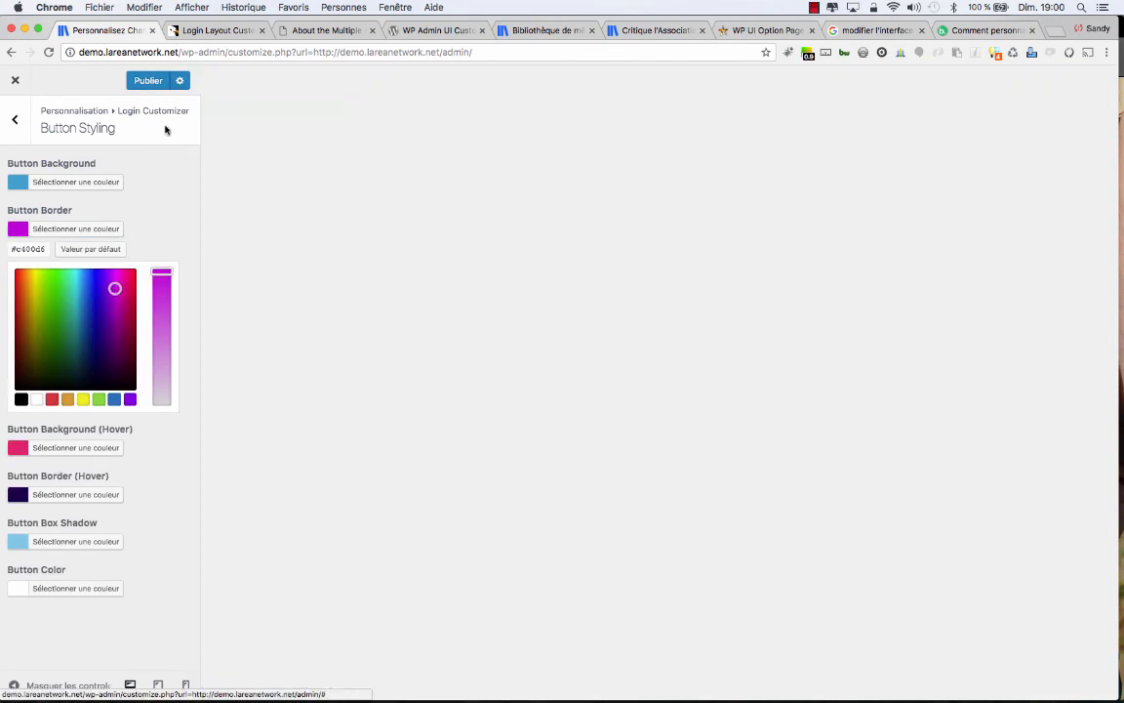
pyautogui.click(149, 80)
# Step: Publish a #651872 purple button background and #221233 shadow, then check the Firefox login page
pyautogui.click(88, 184)
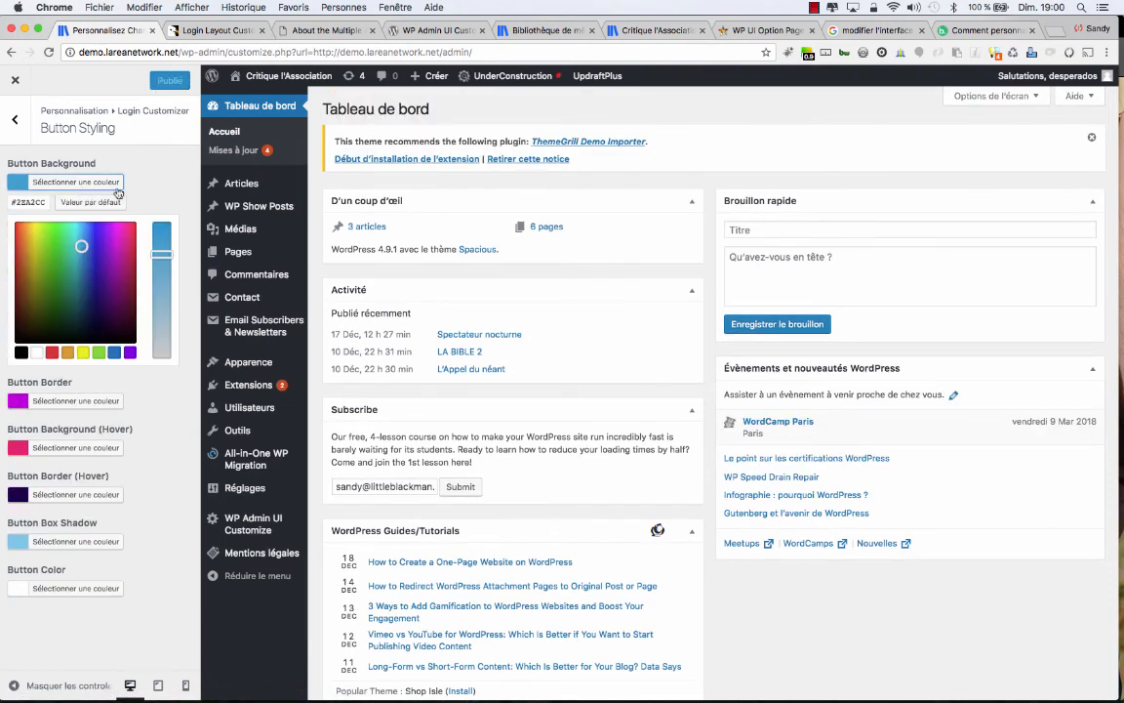
pyautogui.moveTo(112, 259); pyautogui.dragTo(113, 286)
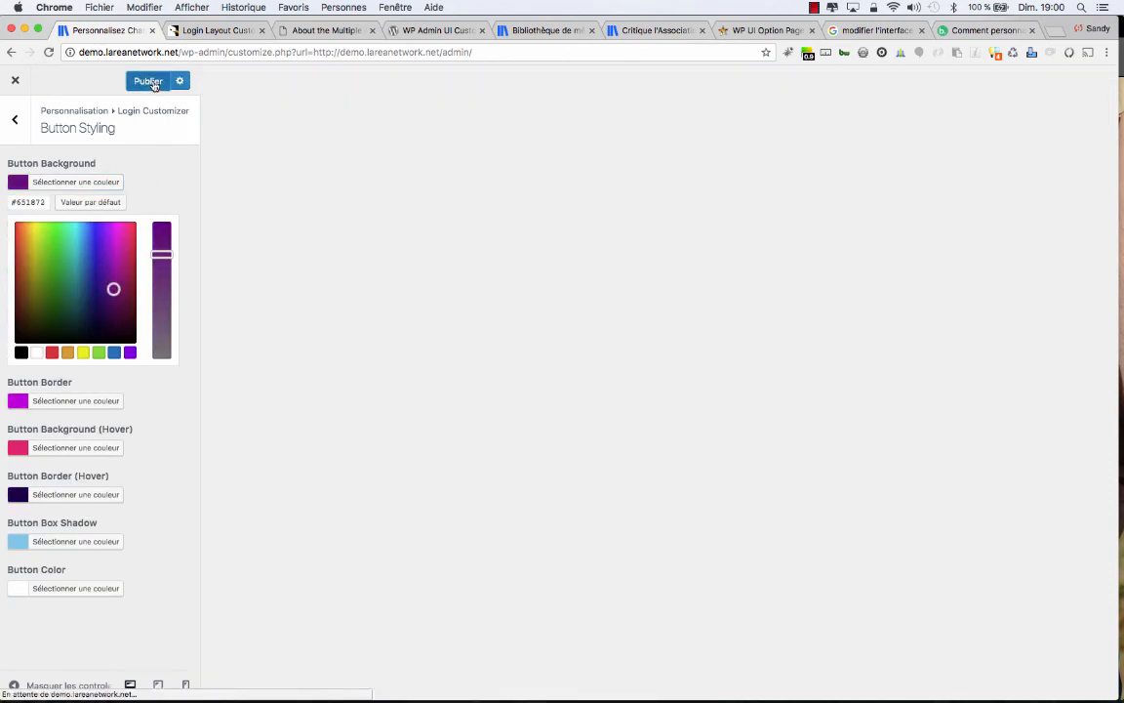
pyautogui.click(149, 82)
pyautogui.click(33, 372)
pyautogui.moveTo(76, 450); pyautogui.dragTo(106, 507)
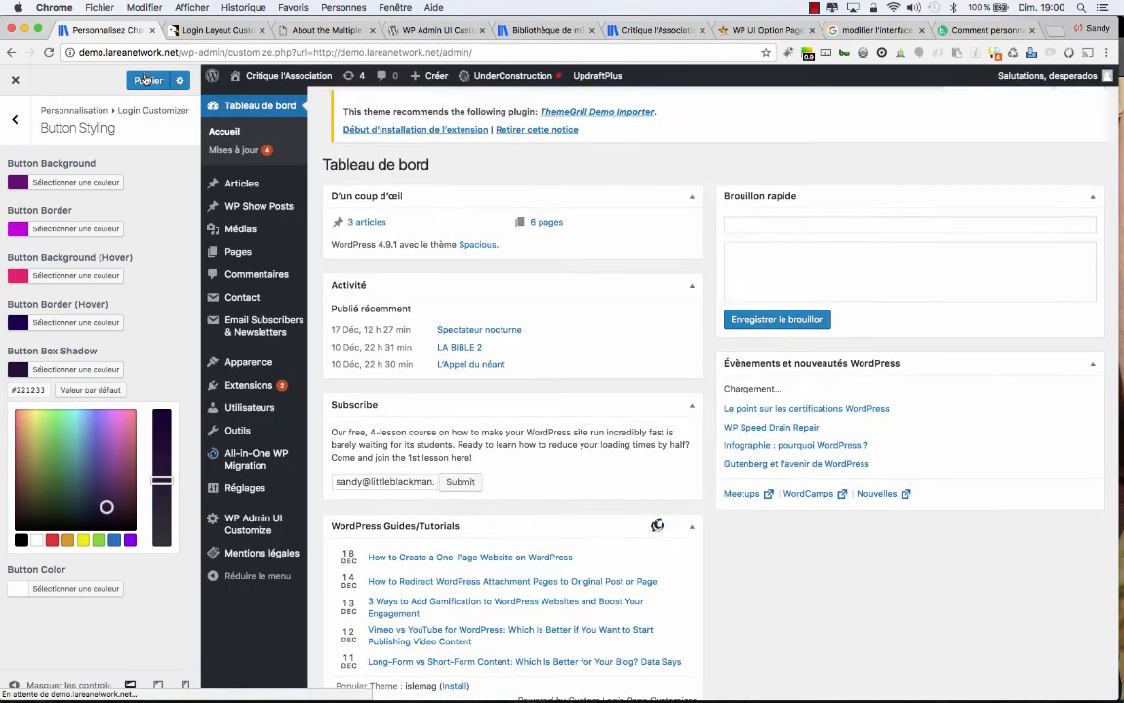
pyautogui.click(133, 81)
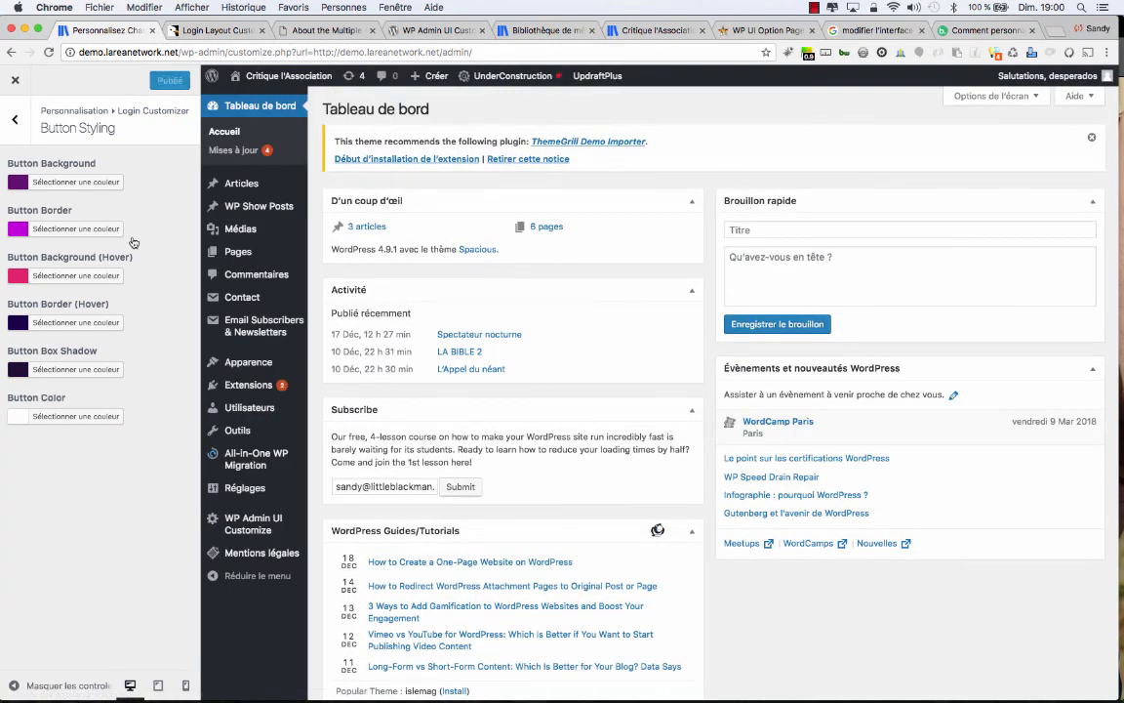
pyautogui.press('super+Tab')
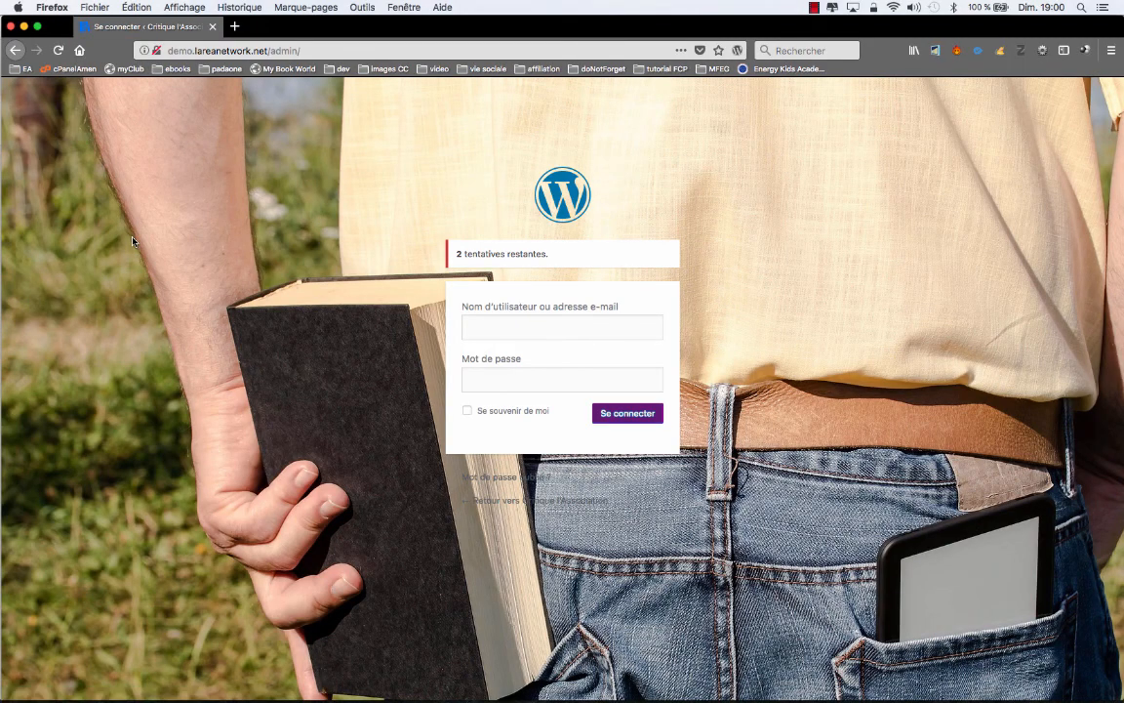
pyautogui.press('super+Tab')
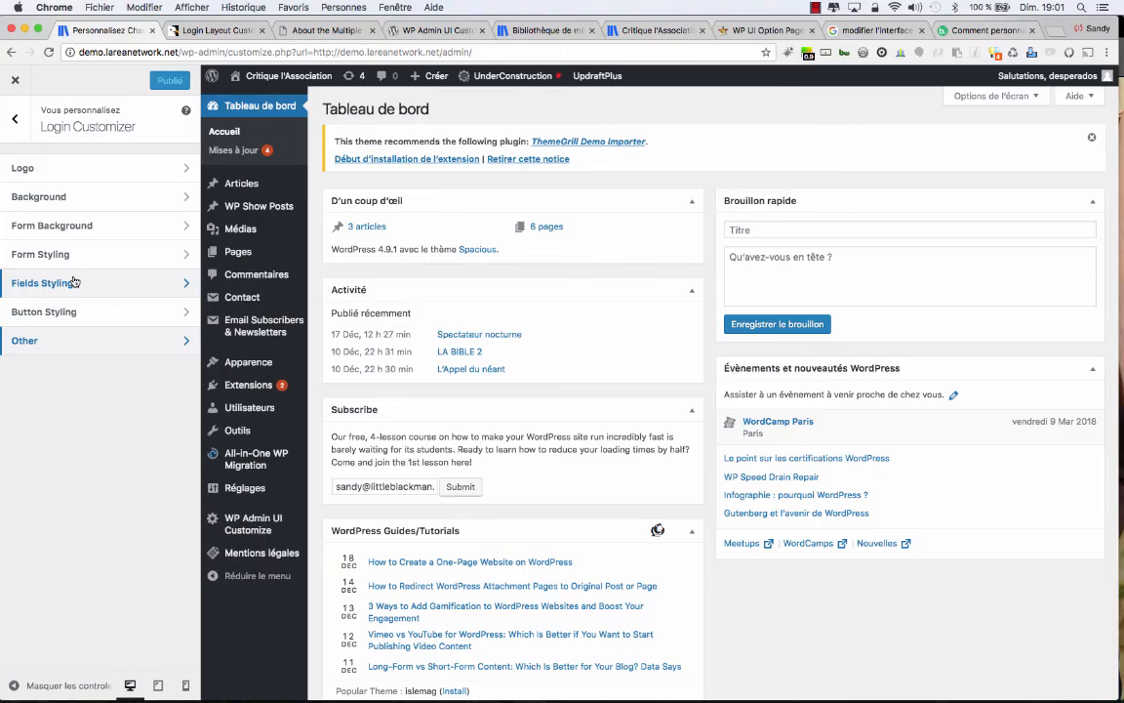